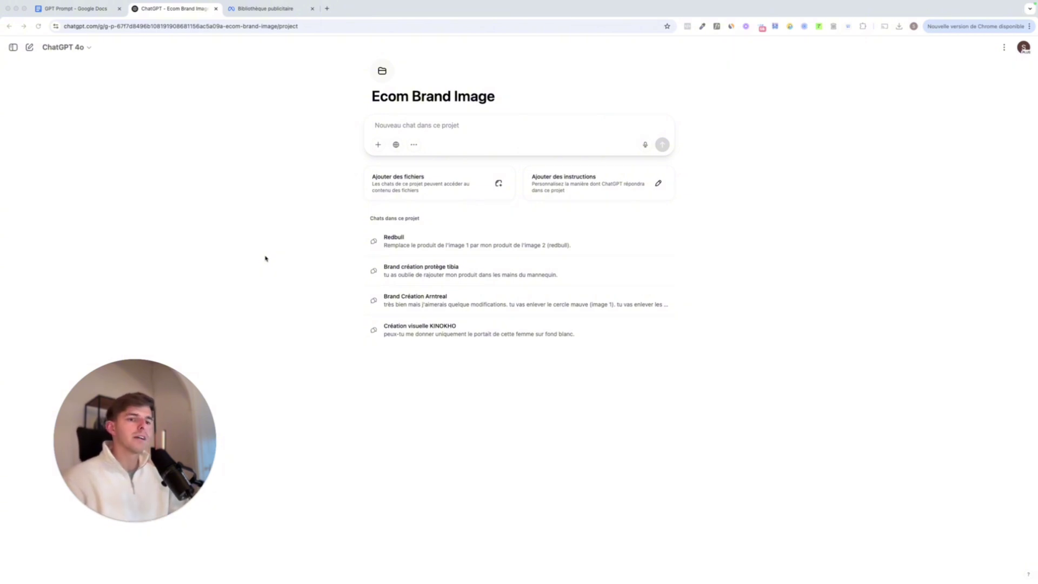
- Open the "Création visuelle KINOKHO" chat from the Ecom Brand Image project
click(245, 288)
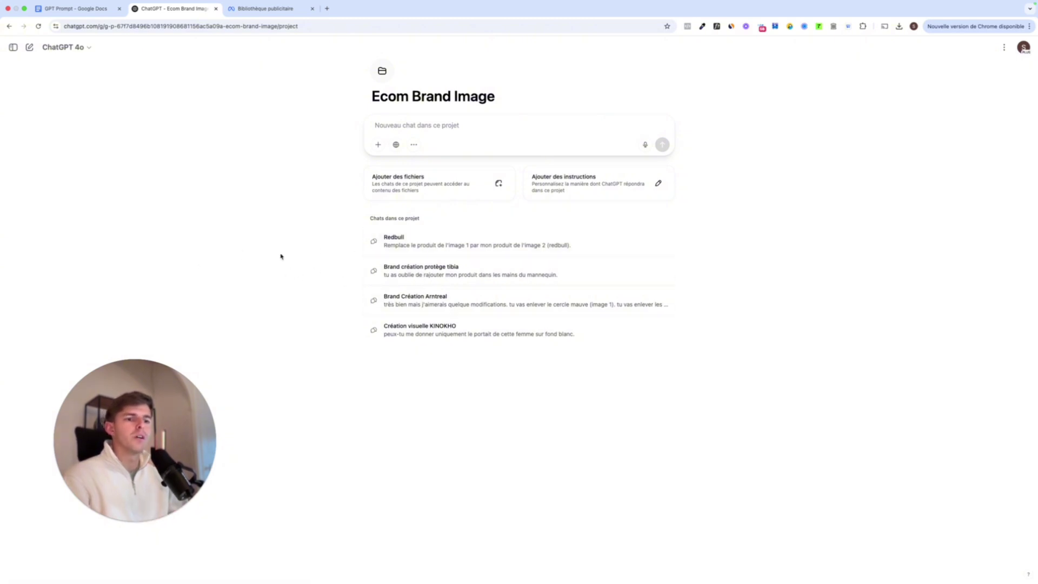
key(super+a)
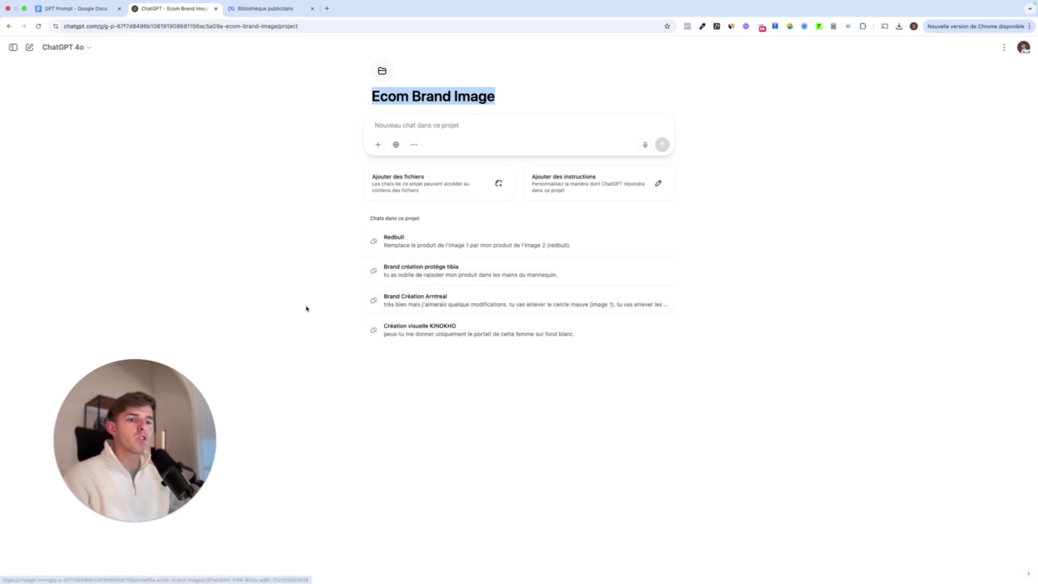
click(396, 329)
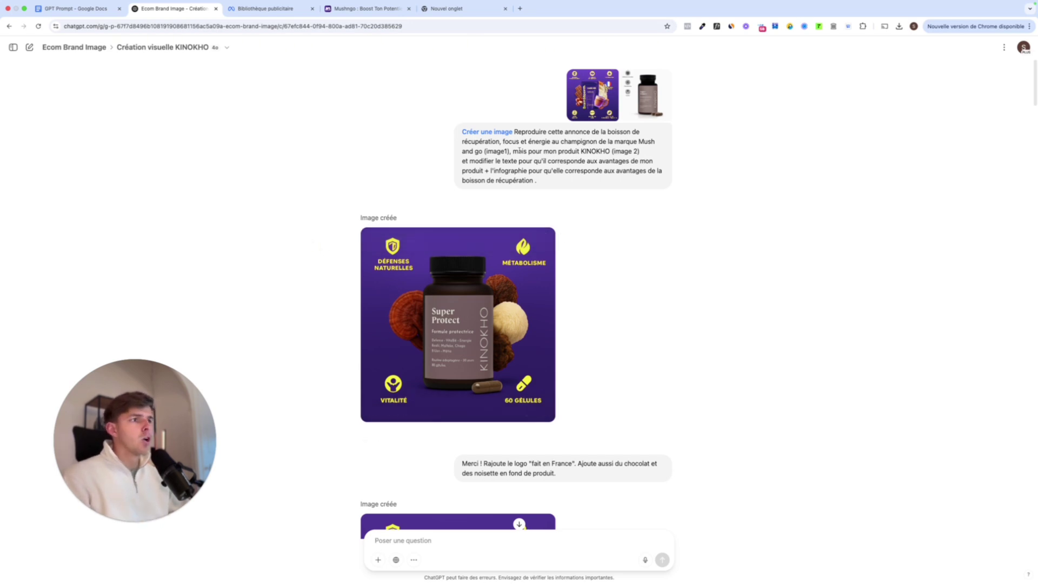
- Enlarge the two reference images attached to the first prompt, the Mush n Go ad and the KINOKHO product, closing each preview
click(589, 106)
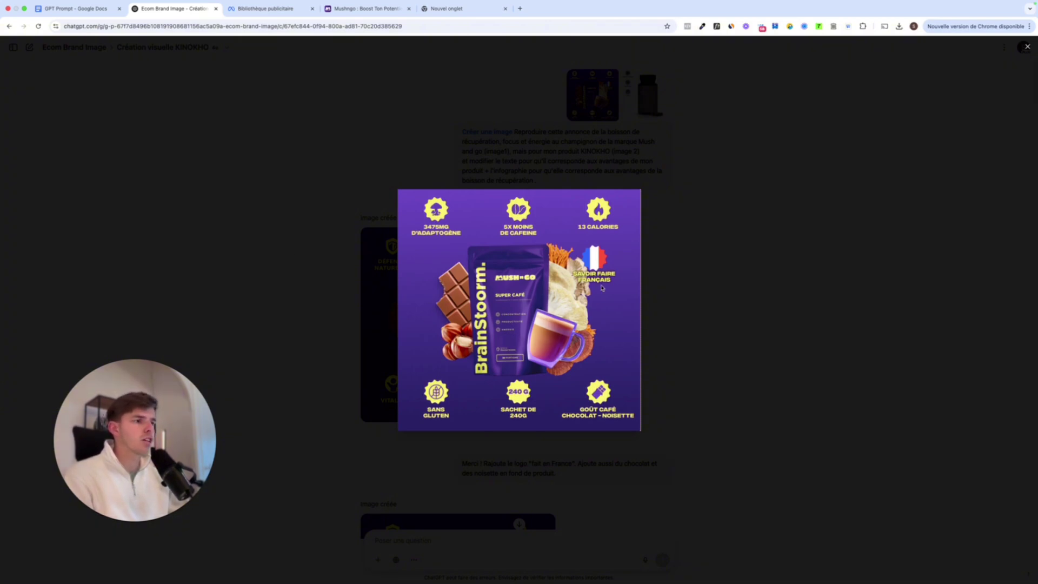
click(668, 353)
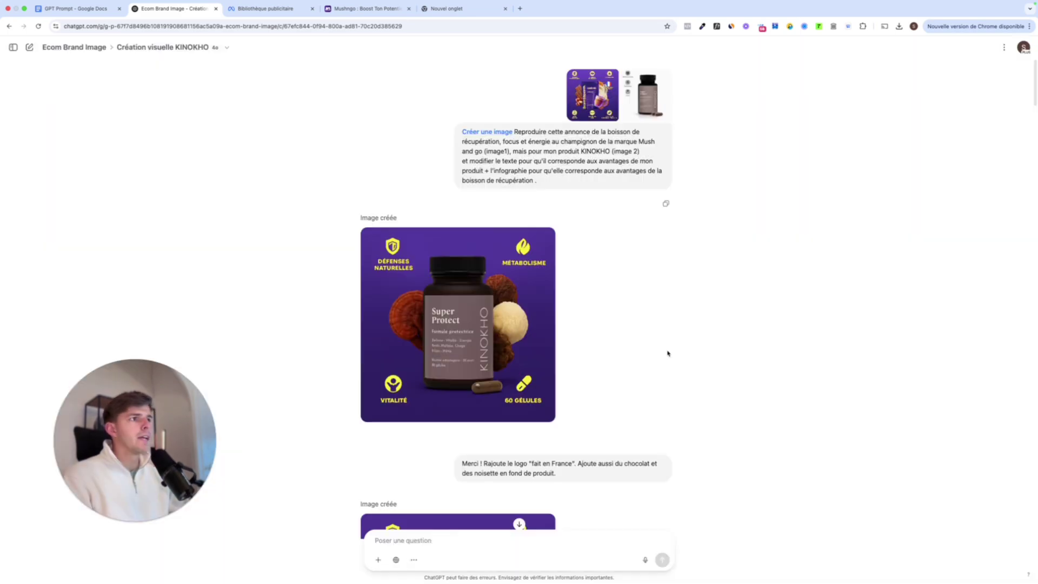
click(637, 105)
click(775, 217)
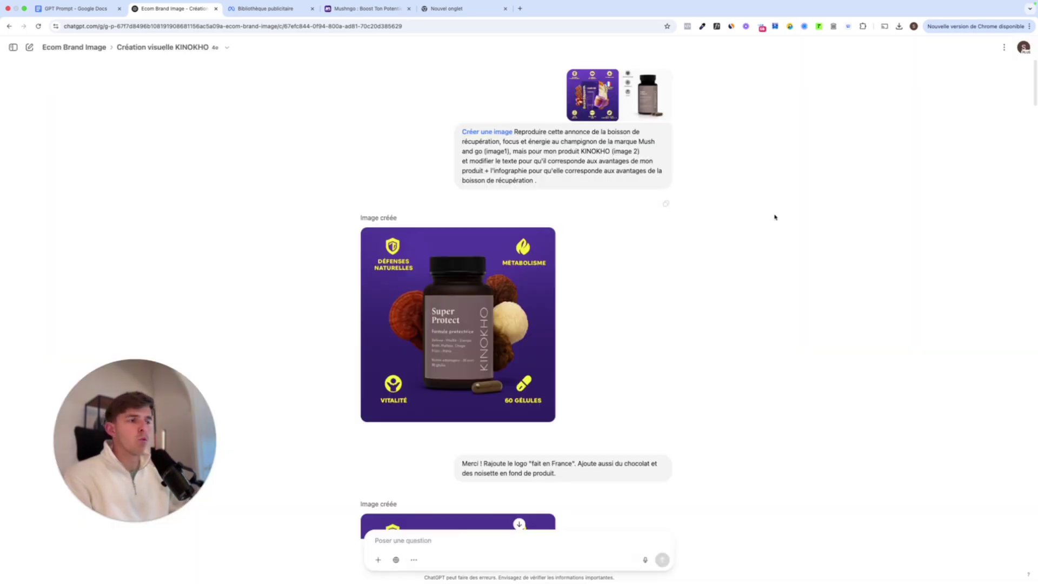
click(583, 108)
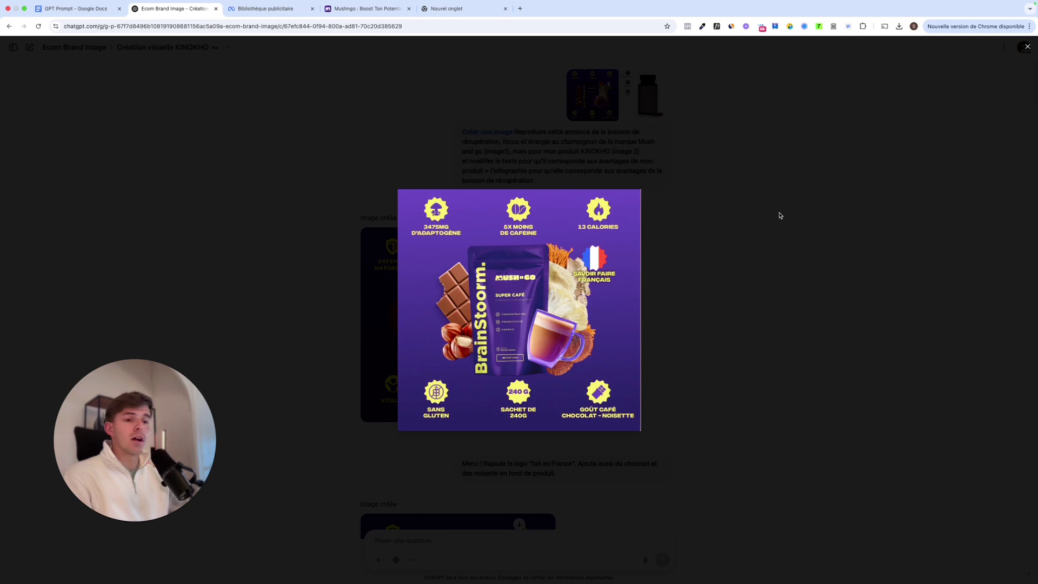
click(780, 215)
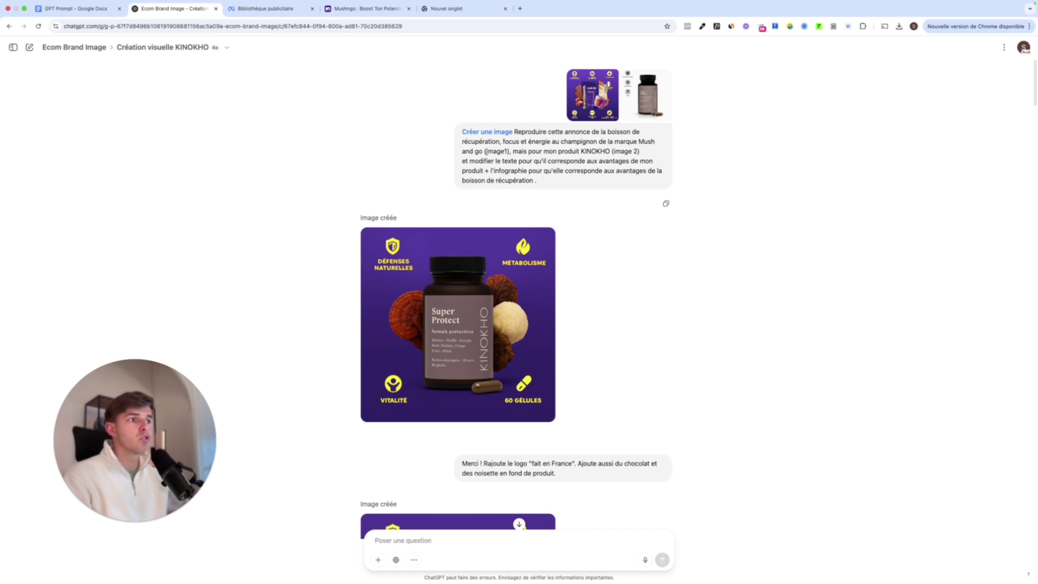
- Highlight "image1" in the first prompt and enlarge the attached KINOKHO bottle image, closing the preview
drag(485, 152, 511, 149)
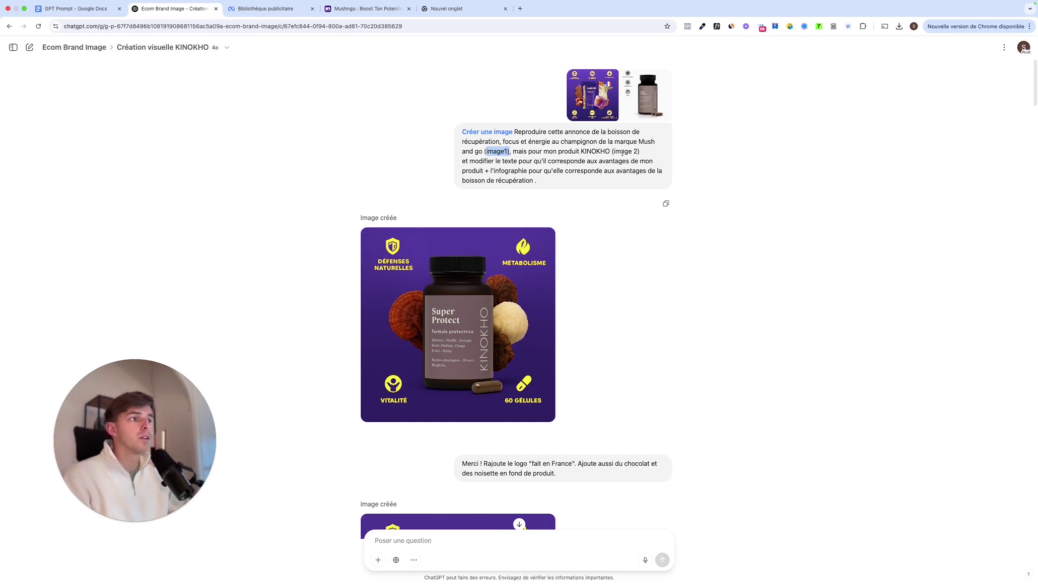
click(648, 95)
click(746, 201)
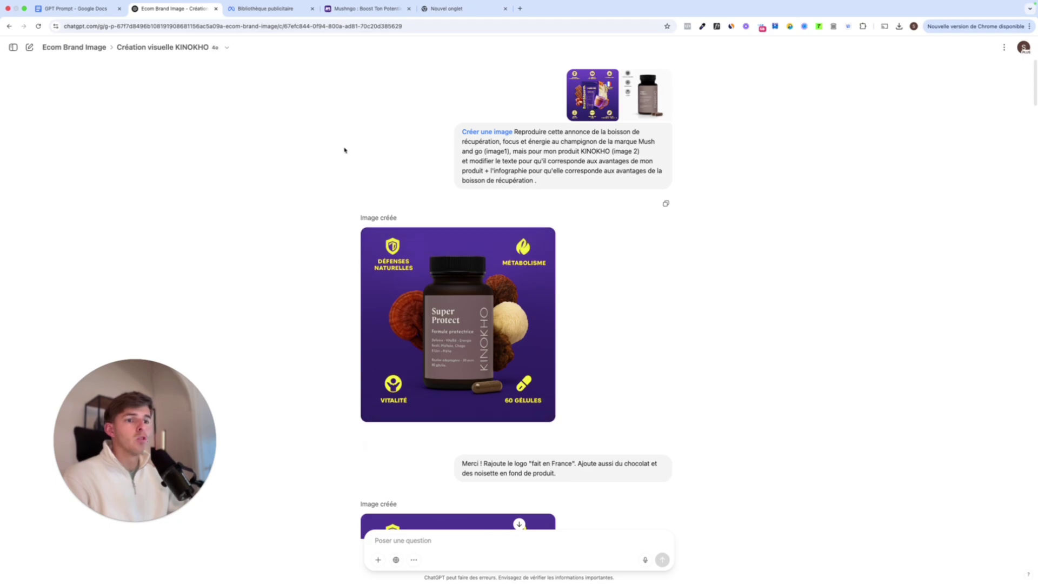
- Switch to the Mush n Go website and look over the branding and product sections of its home page
click(387, 12)
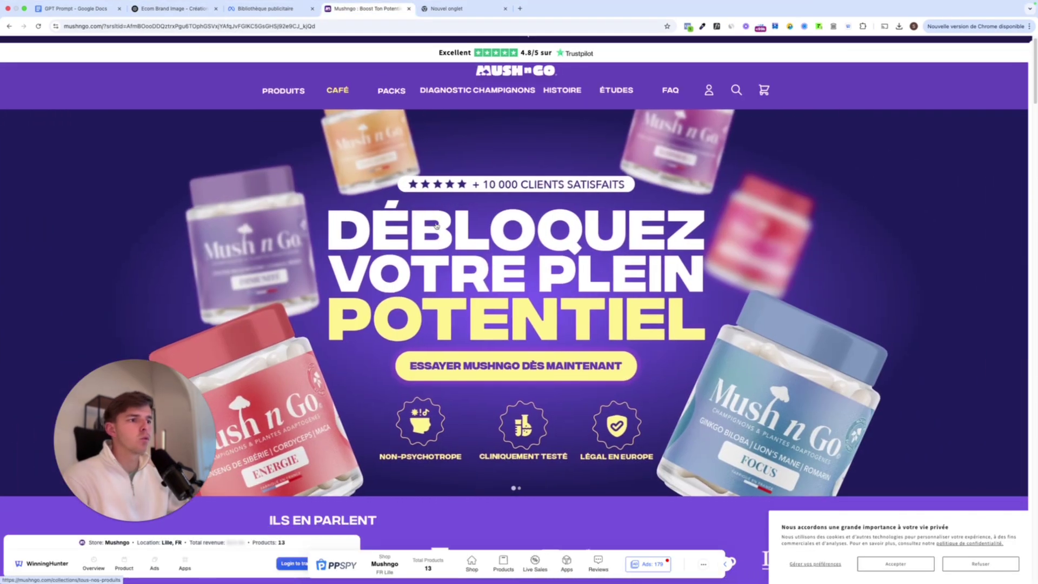
scroll(436, 226, down, 20)
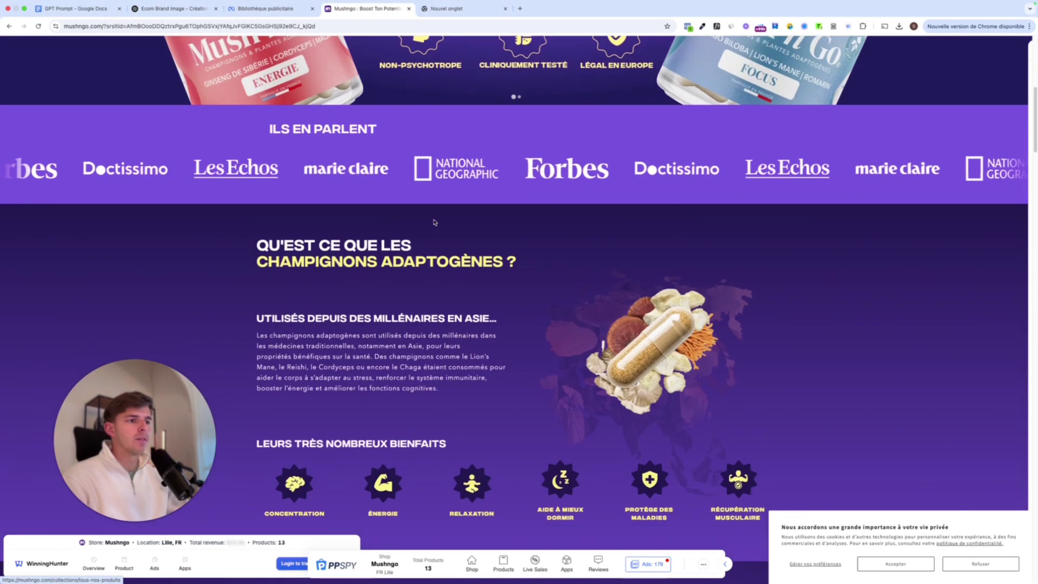
scroll(434, 221, down, 20)
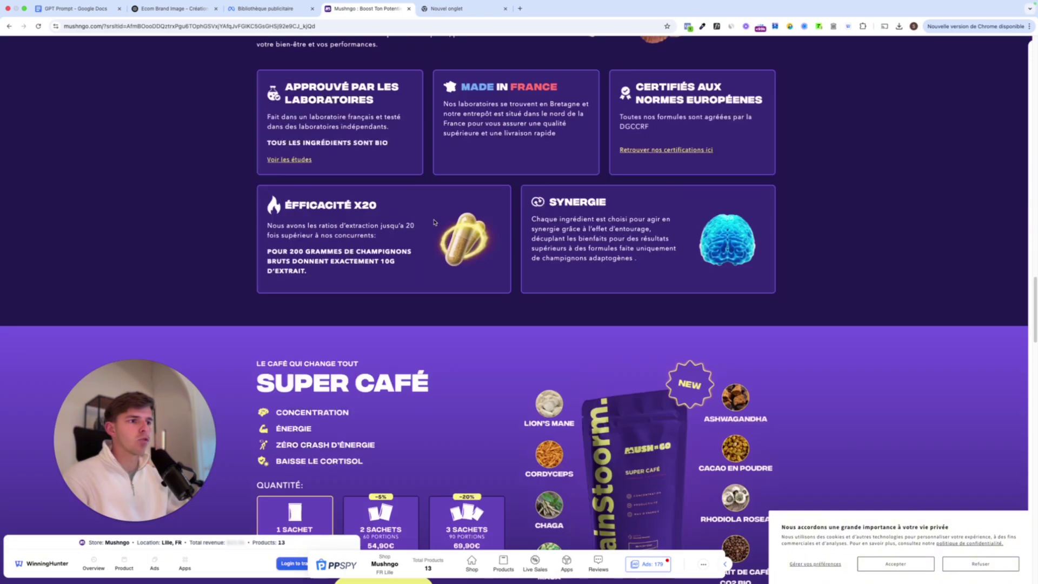
scroll(434, 221, up, 20)
scroll(465, 292, down, 1)
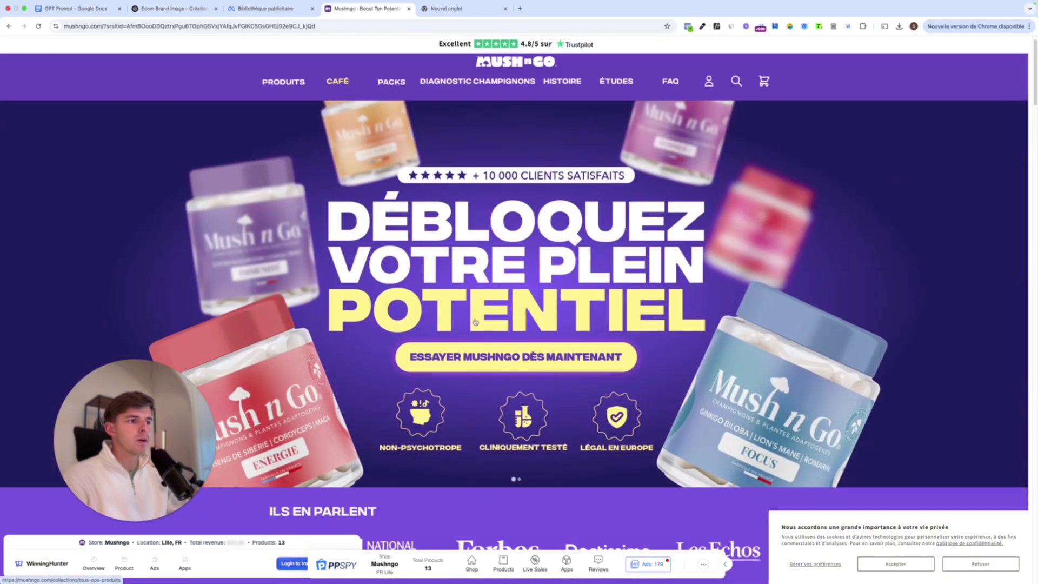
- Open the Brainstoorm product page from the full product collection and browse its gallery images
click(496, 364)
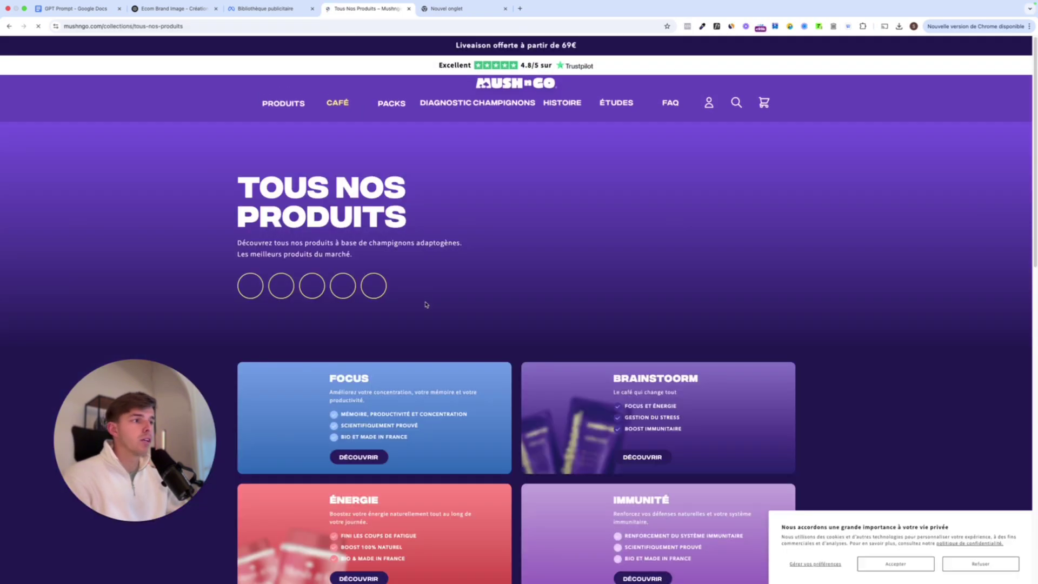
scroll(460, 202, down, 1)
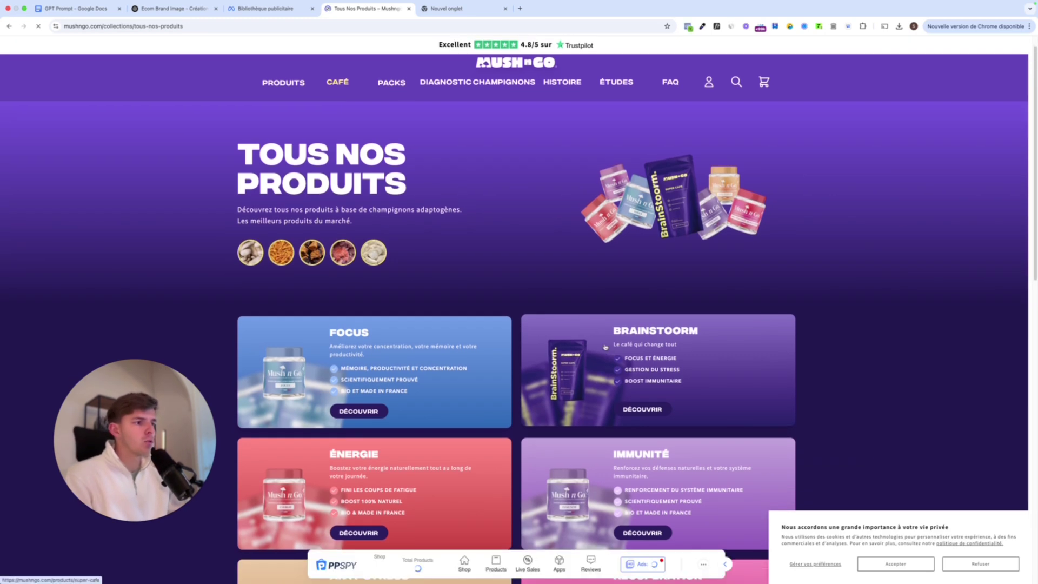
click(586, 343)
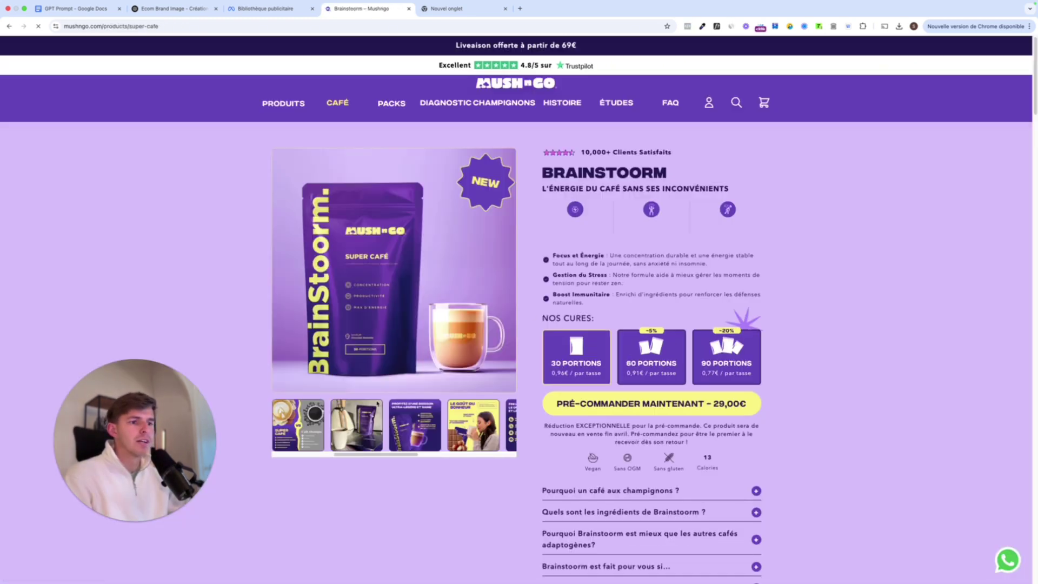
click(404, 424)
click(337, 428)
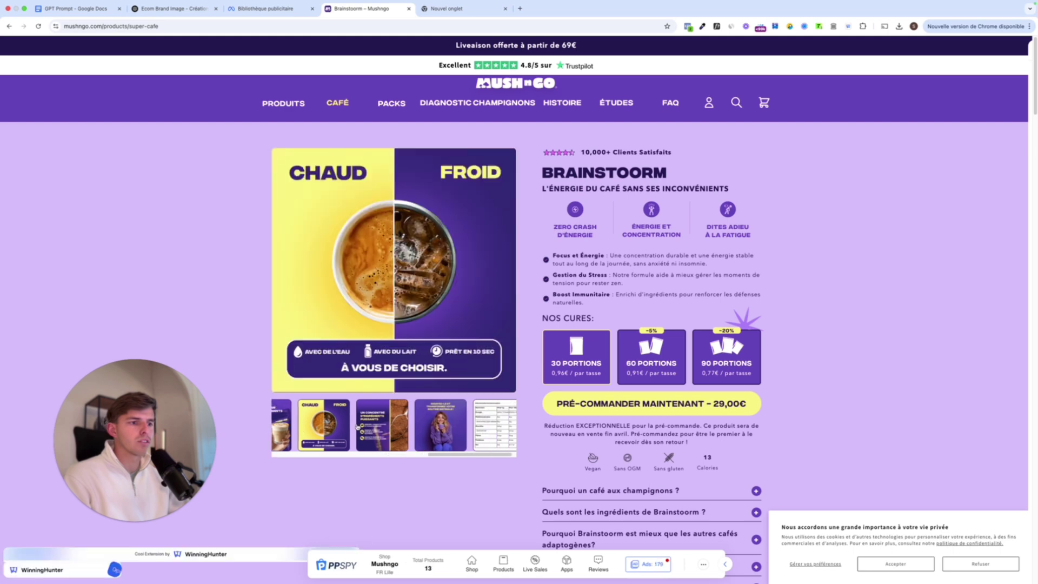
click(336, 425)
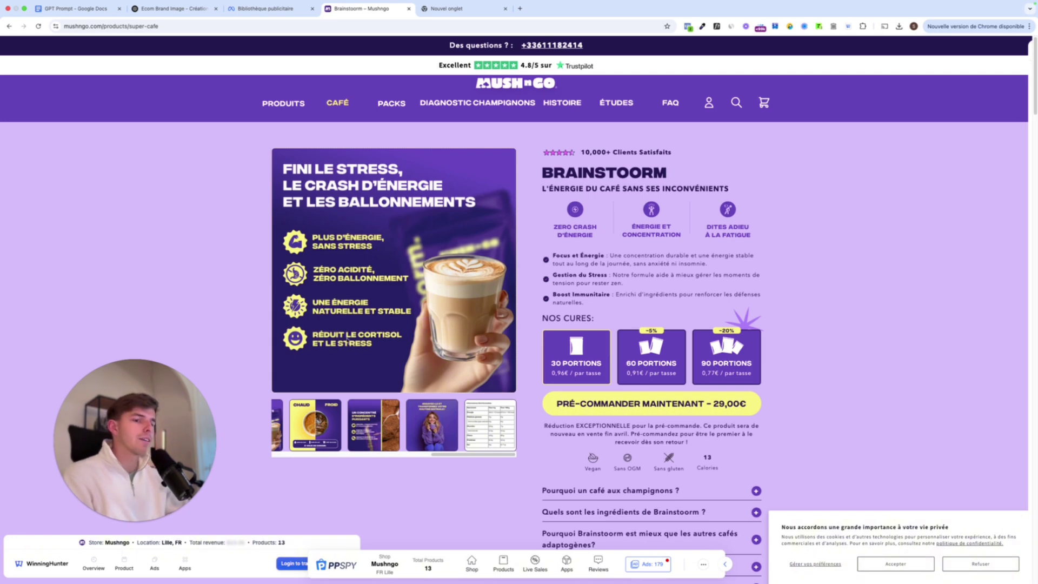
- Return to the KINOKHO chat in ChatGPT and compare the generated Super Protect visuals with the reference ad attached to the first prompt
key(super+2)
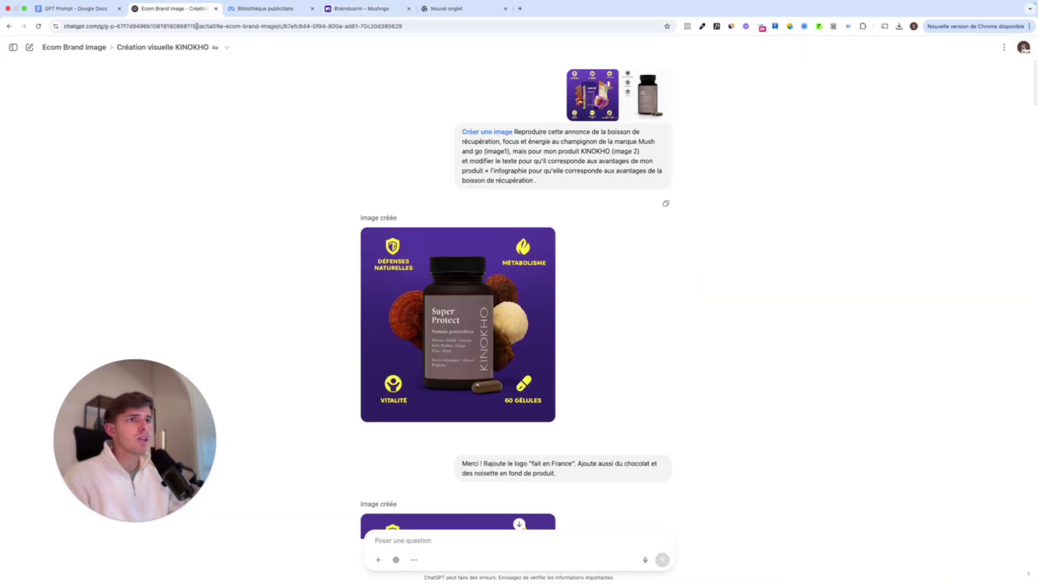
scroll(477, 244, down, 5)
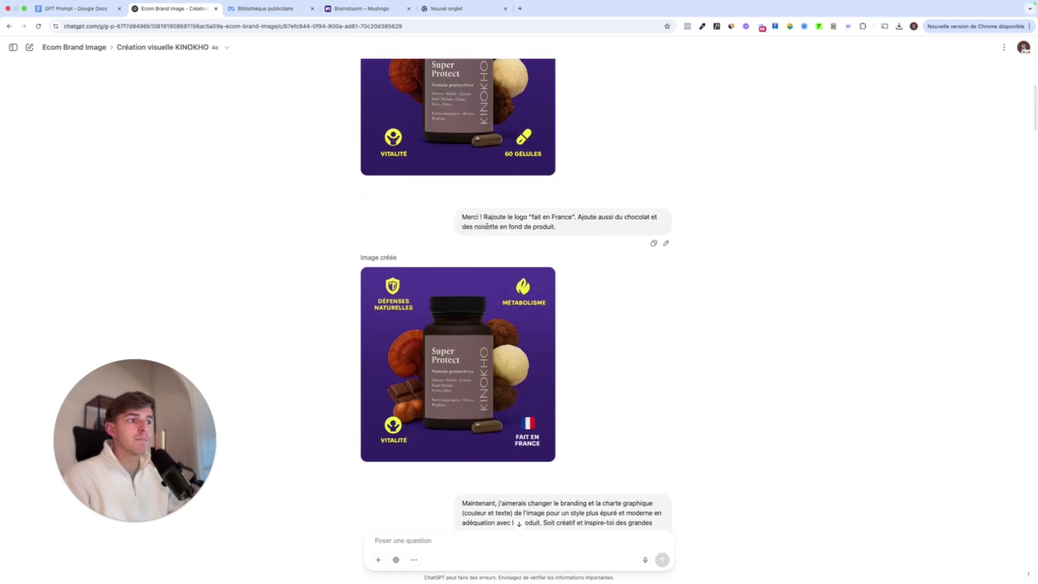
scroll(582, 217, up, 5)
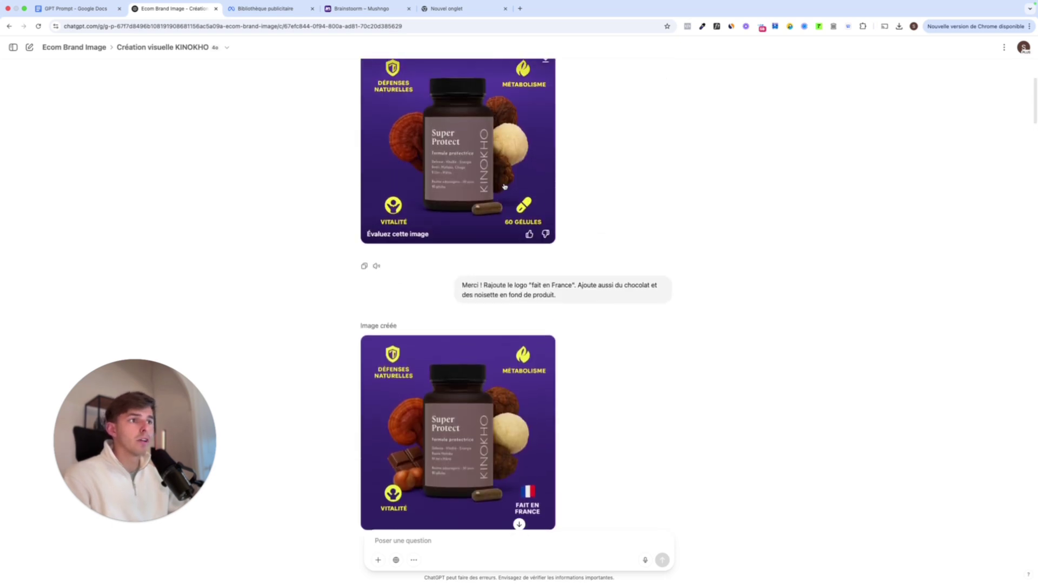
click(609, 104)
click(387, 151)
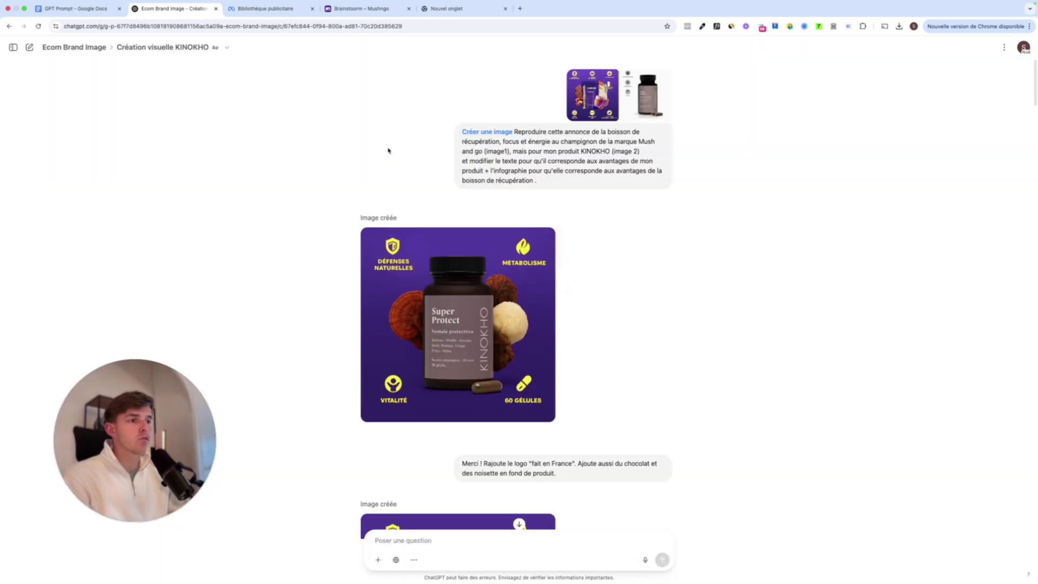
- Review the request for a "fait en France" logo, chocolate and hazelnuts, together with the image generated from it
scroll(606, 332, down, 3)
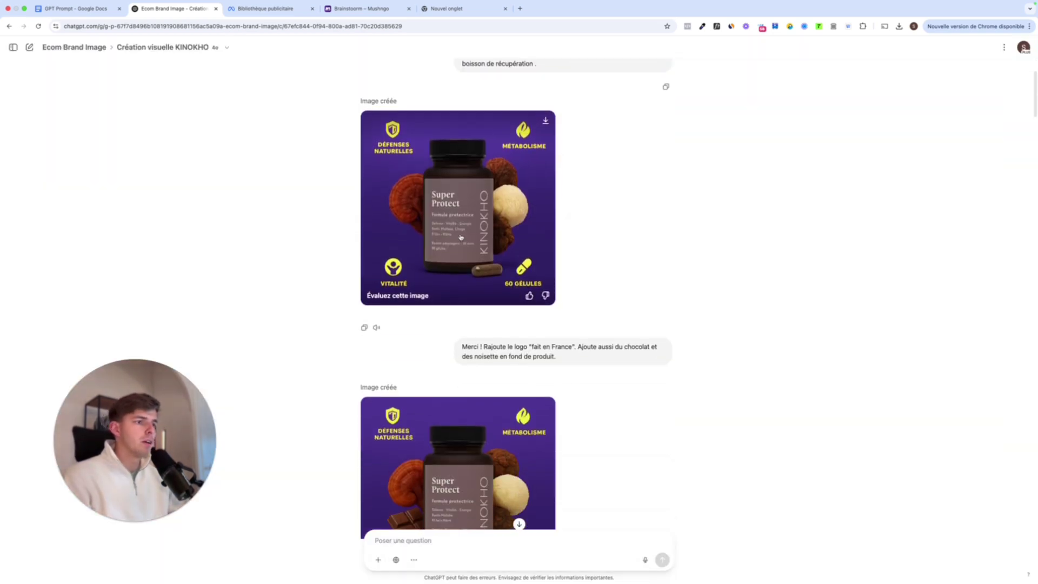
scroll(584, 351, down, 2)
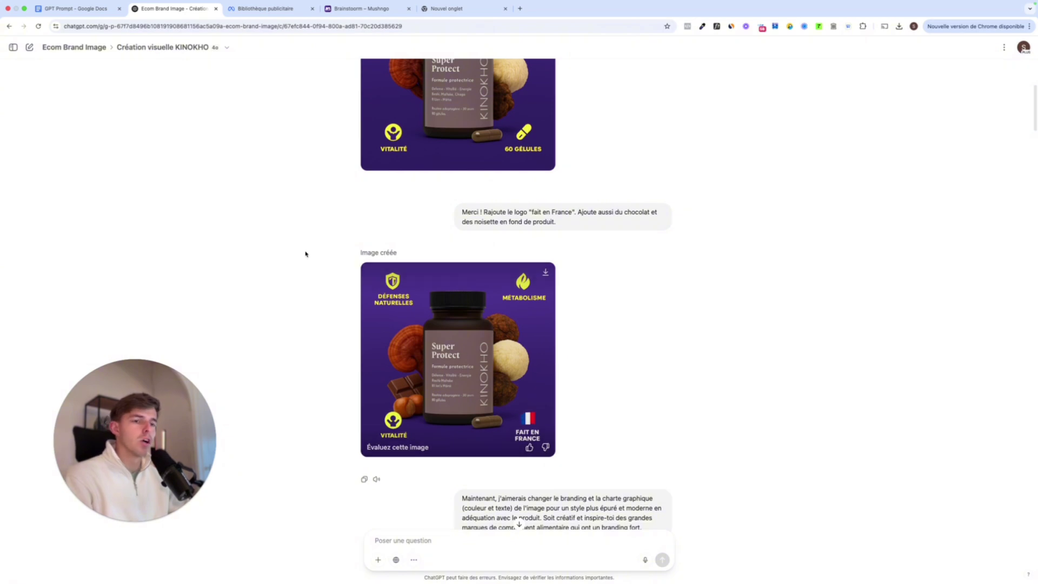
scroll(305, 254, down, 1)
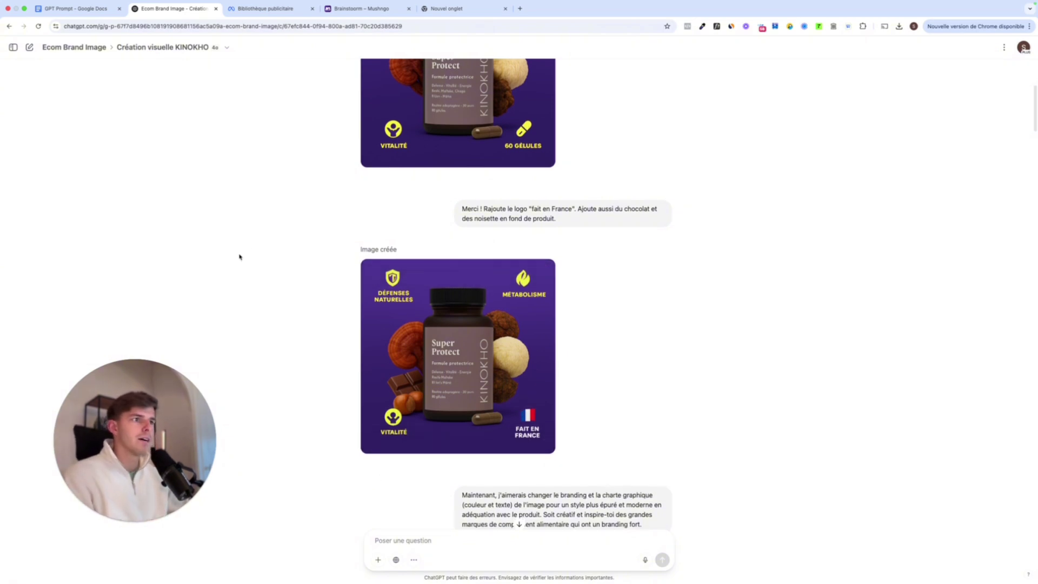
- Read the prompt asking for a cleaner, more modern branding and compare its image with the earlier purple versions and first prompt
scroll(206, 232, down, 6)
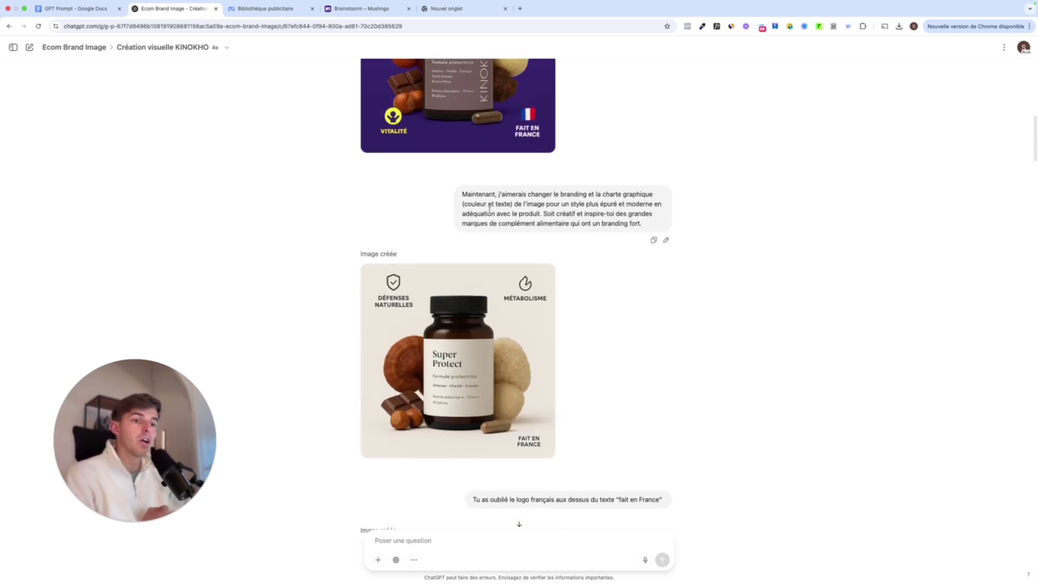
scroll(453, 180, up, 2)
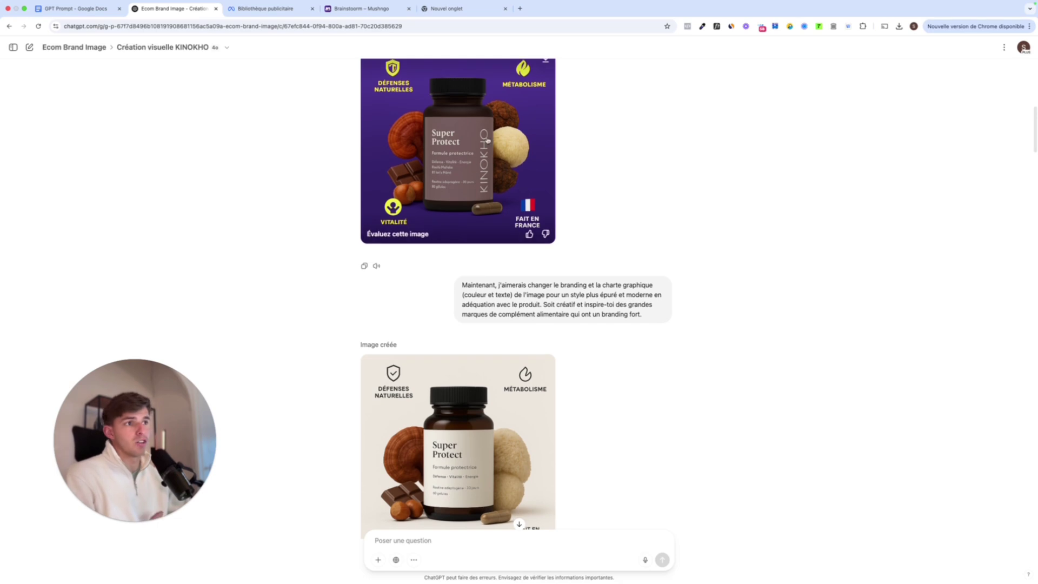
scroll(457, 183, up, 10)
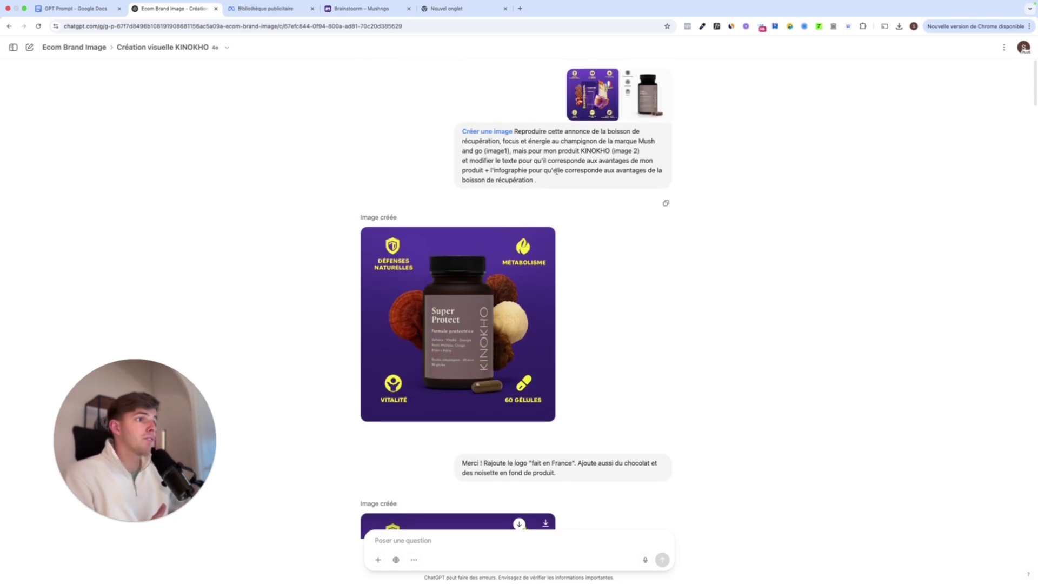
scroll(530, 176, down, 14)
scroll(530, 177, up, 7)
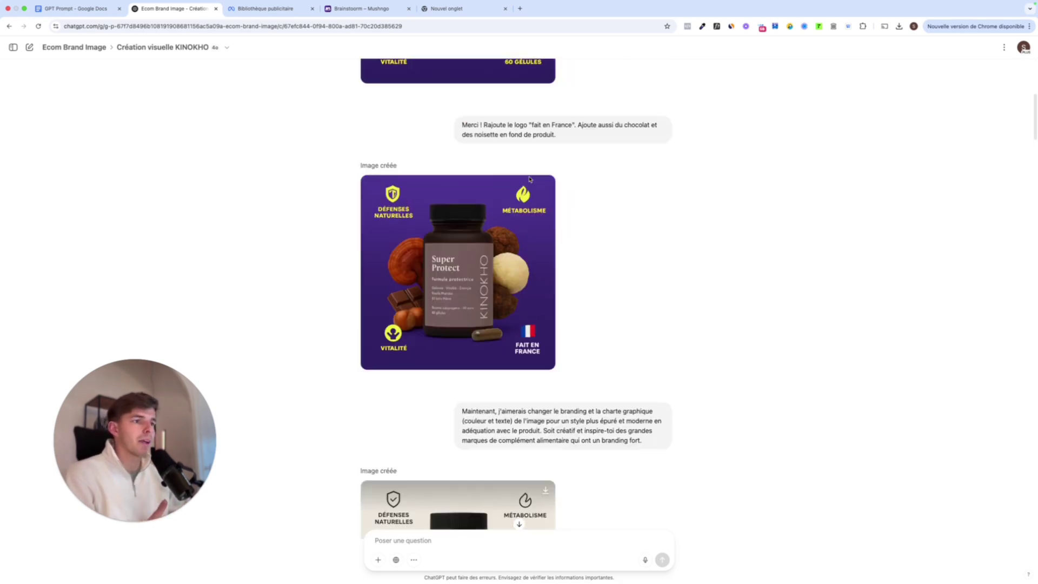
scroll(530, 179, down, 2)
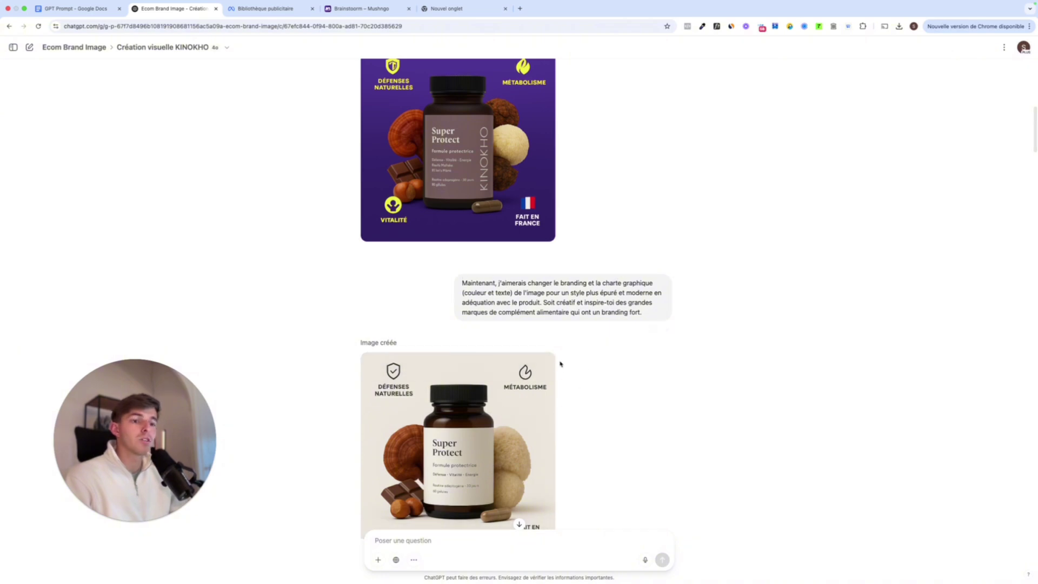
- Examine the beige rebranded image, the follow-up about the missing French logo, and the image generated after it
scroll(481, 335, down, 3)
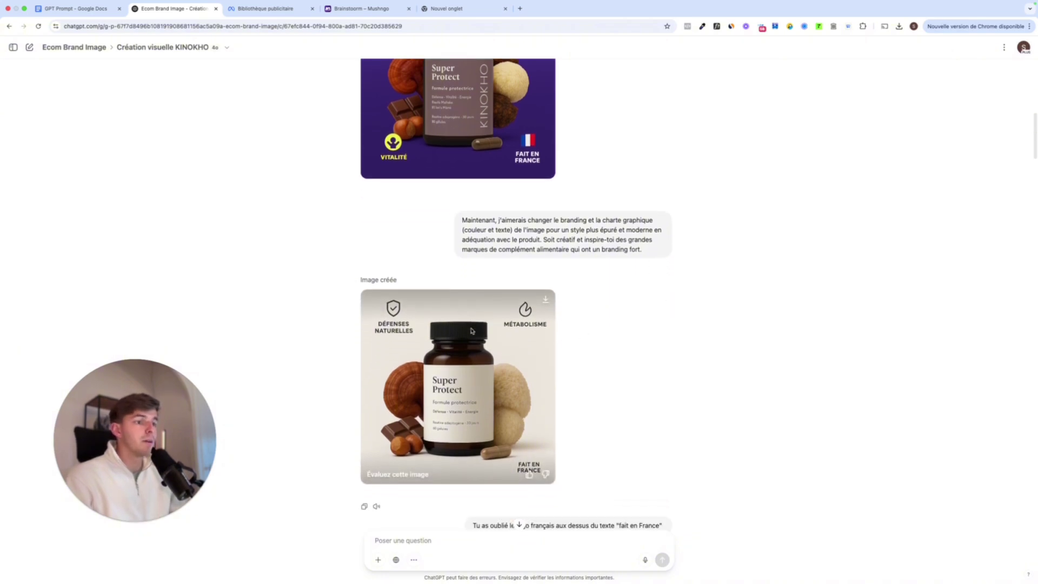
scroll(427, 332, down, 1)
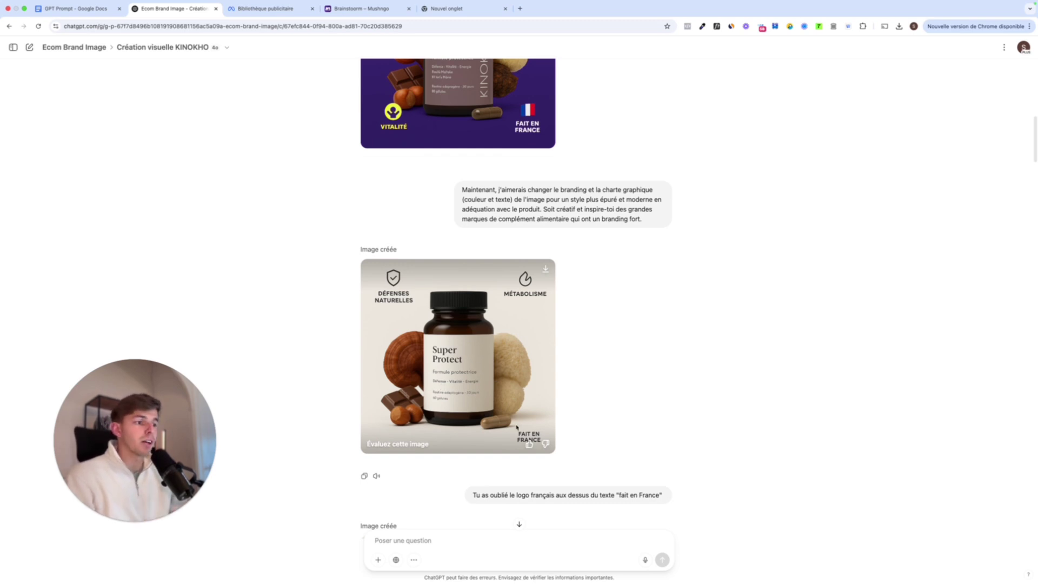
scroll(489, 394, down, 5)
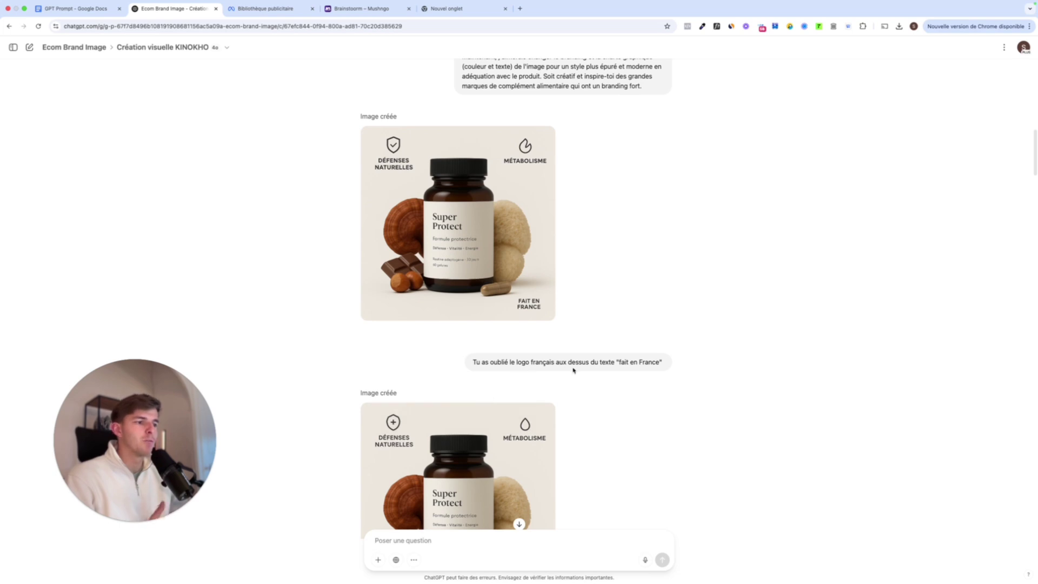
scroll(588, 367, down, 6)
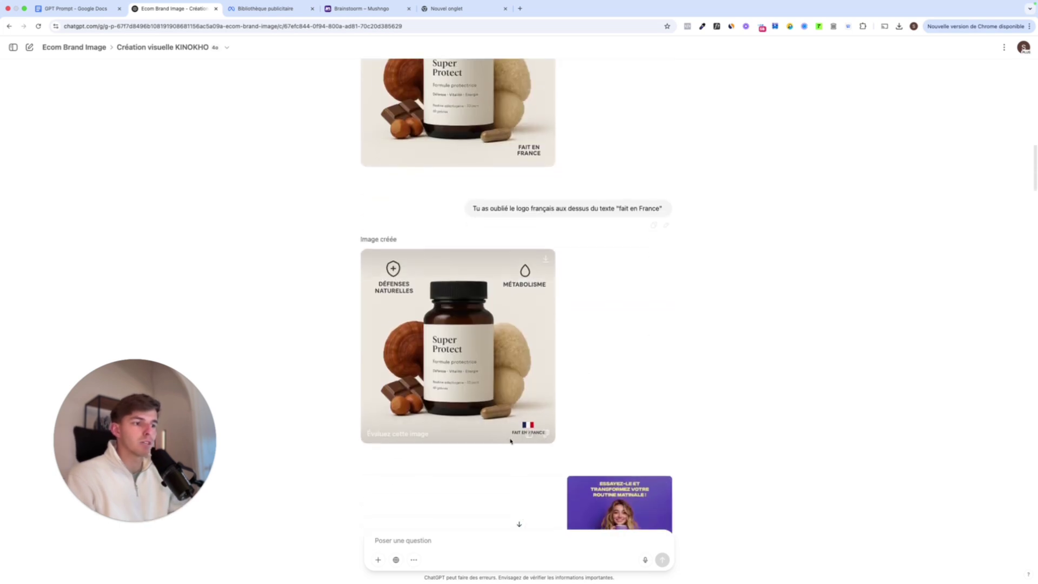
- Review the beige Super Protect image with the French flag above "fait en France" and find the request that follows it
scroll(436, 324, down, 1)
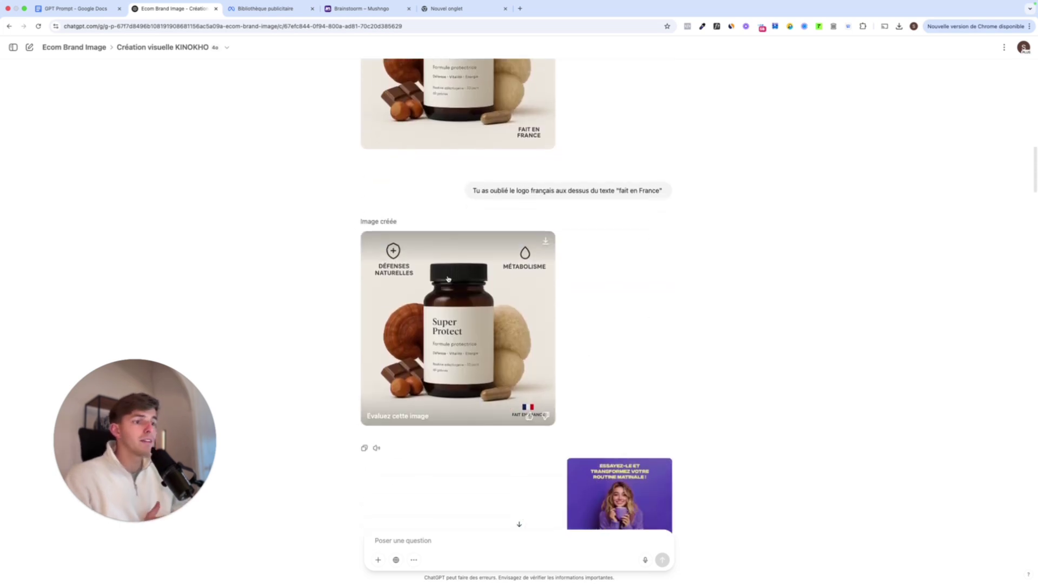
scroll(448, 282, up, 1)
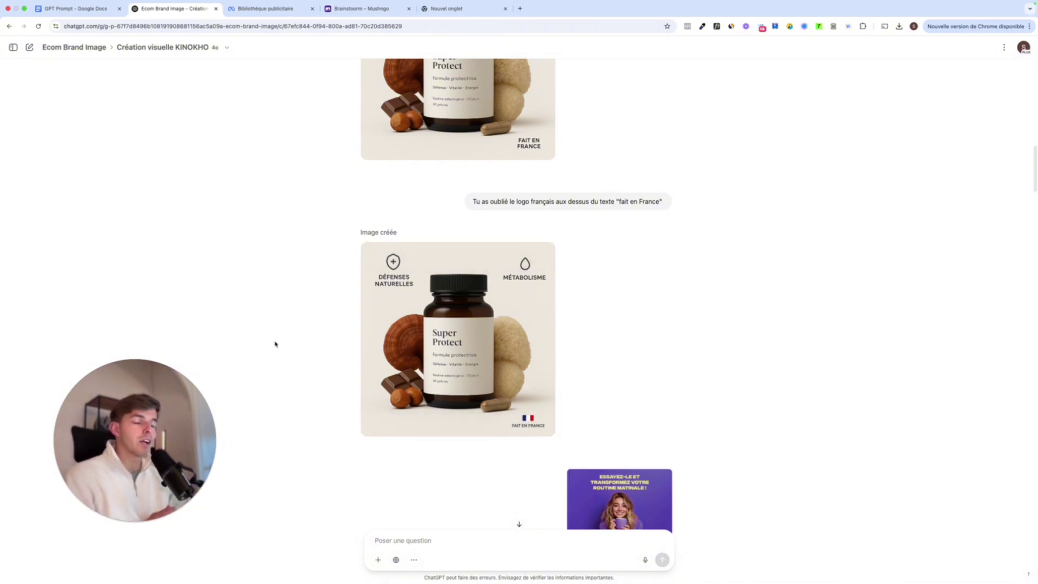
scroll(513, 413, up, 1)
scroll(513, 413, down, 3)
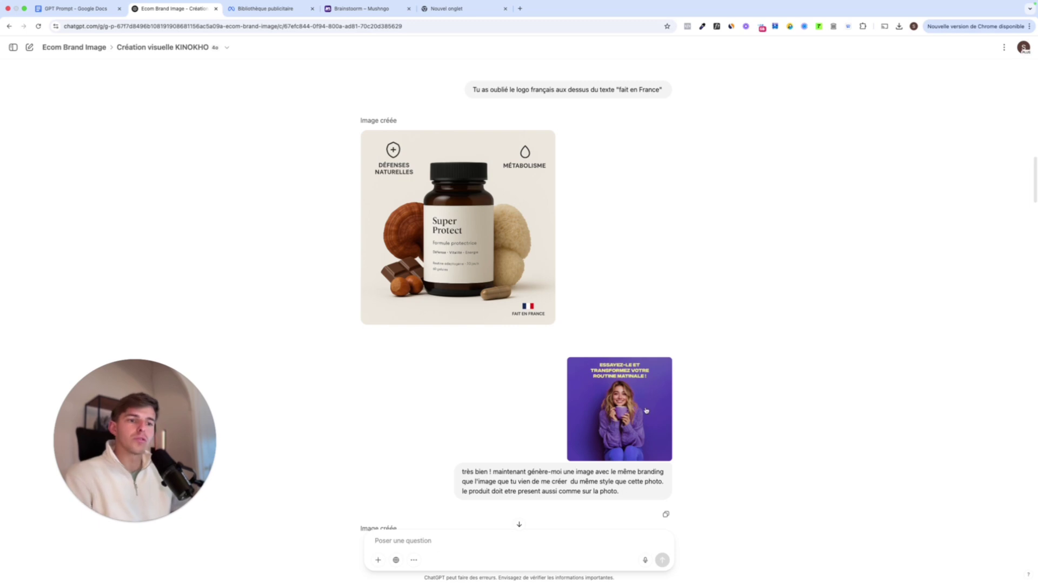
- Read the prompt applying the same branding to the purple morning-routine reference and compare the generated woman image with that reference
scroll(542, 350, down, 1)
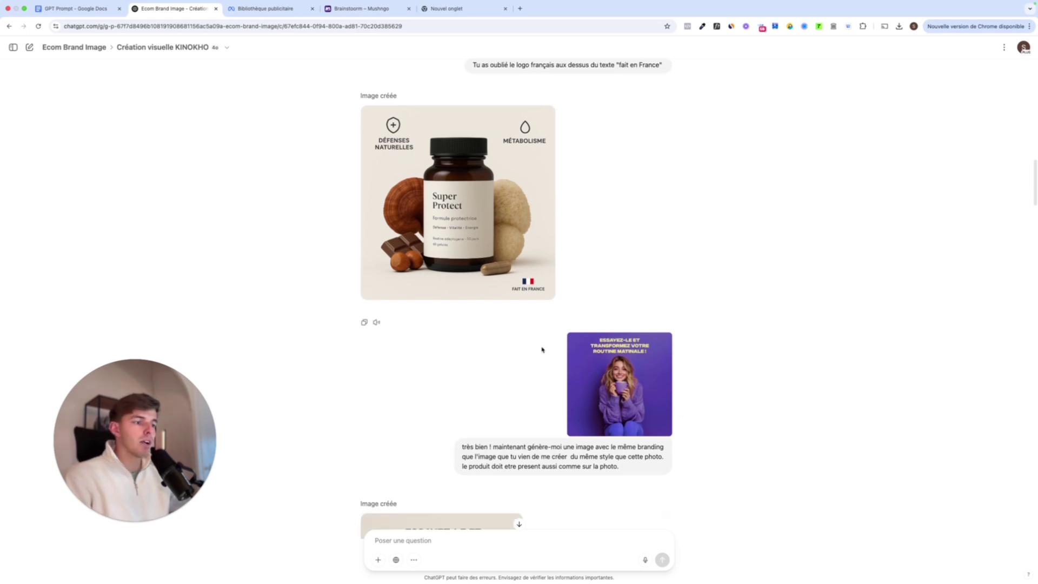
scroll(543, 349, down, 5)
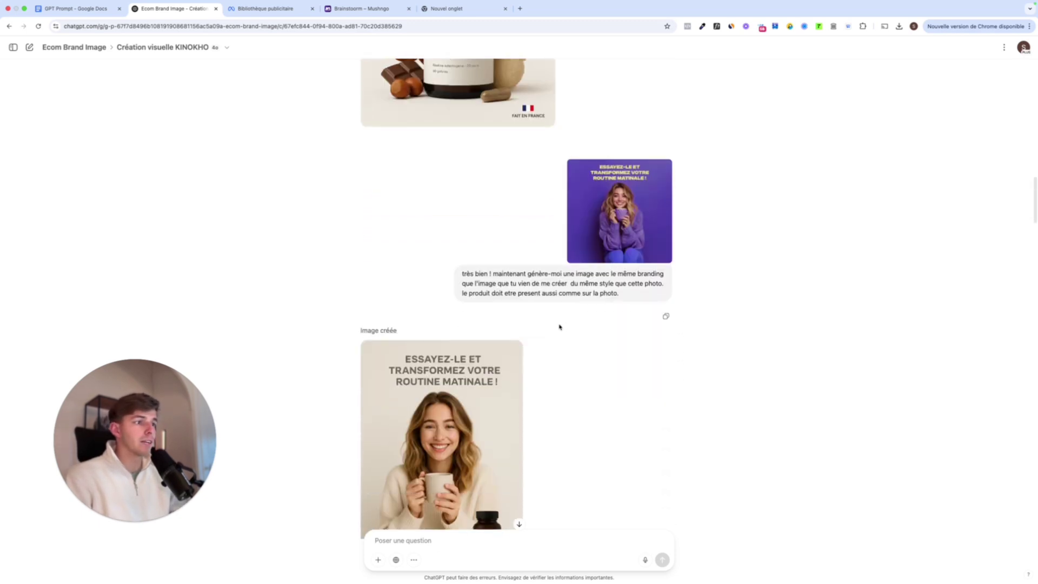
scroll(633, 188, down, 3)
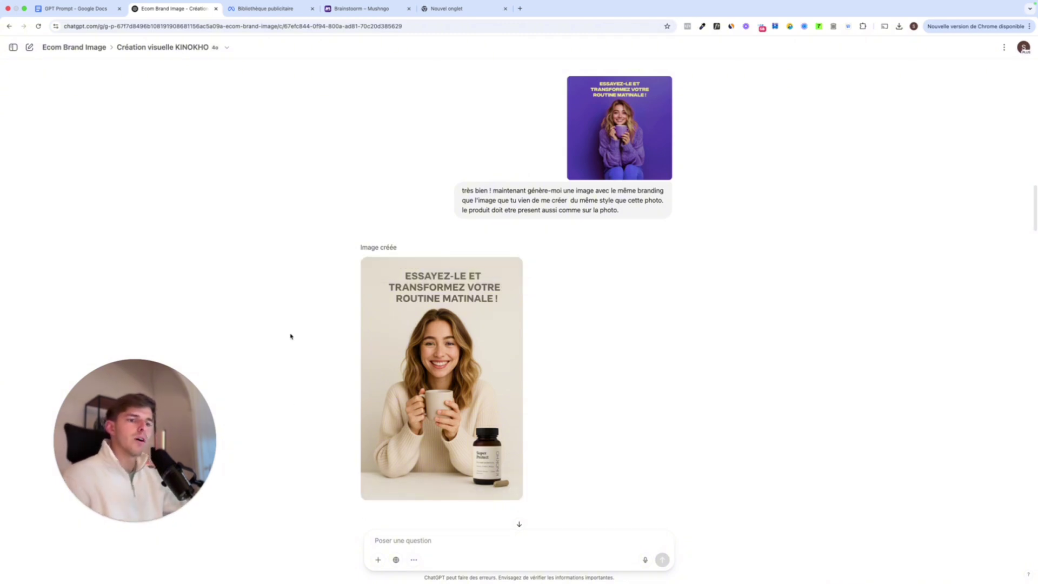
scroll(288, 334, down, 1)
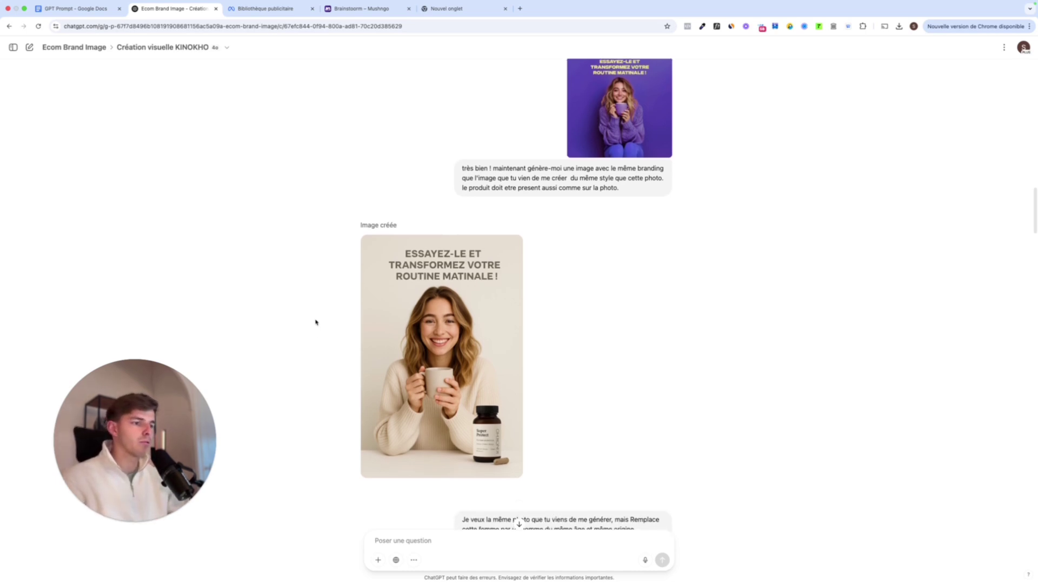
scroll(316, 337, down, 1)
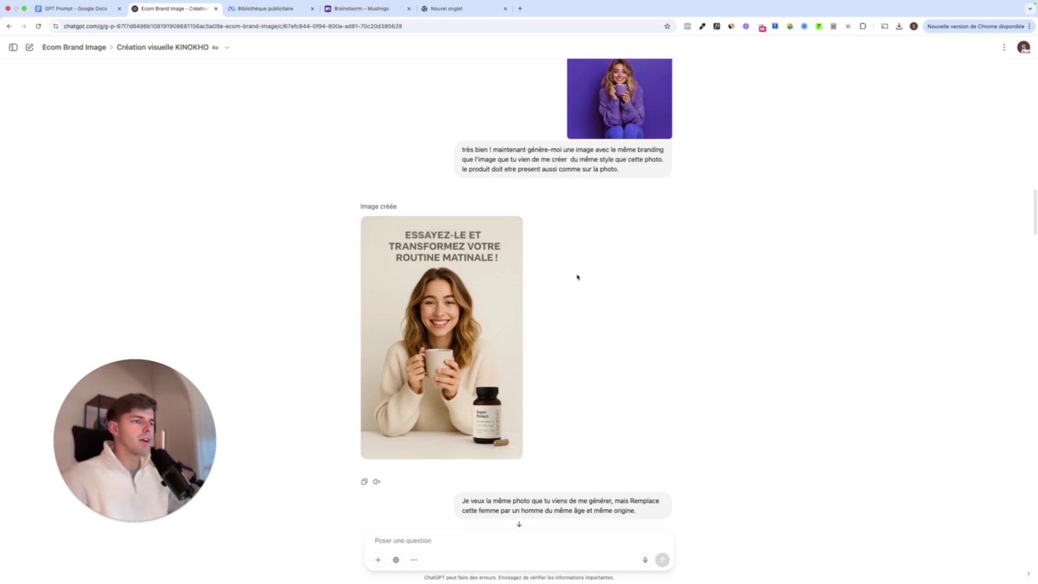
- Read the request to replace the woman with a man of the same age and origin, and compare both generated images
scroll(577, 277, down, 5)
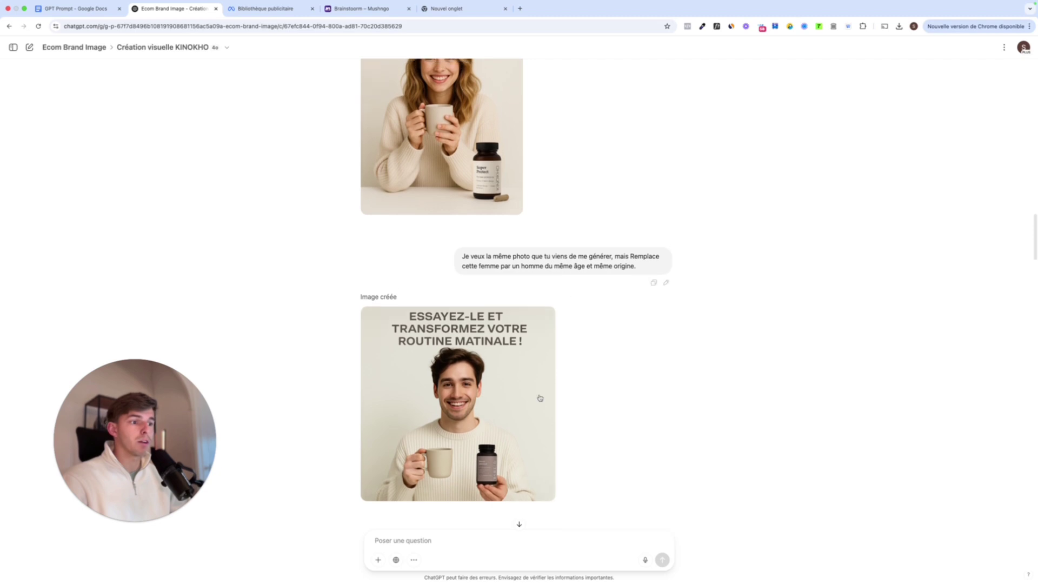
scroll(438, 216, up, 1)
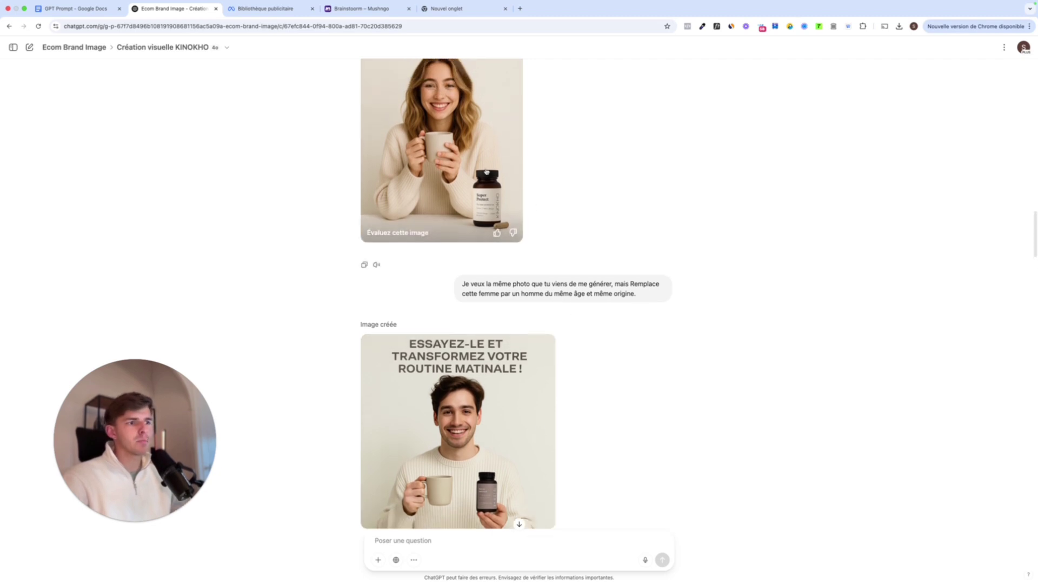
scroll(458, 309, down, 1)
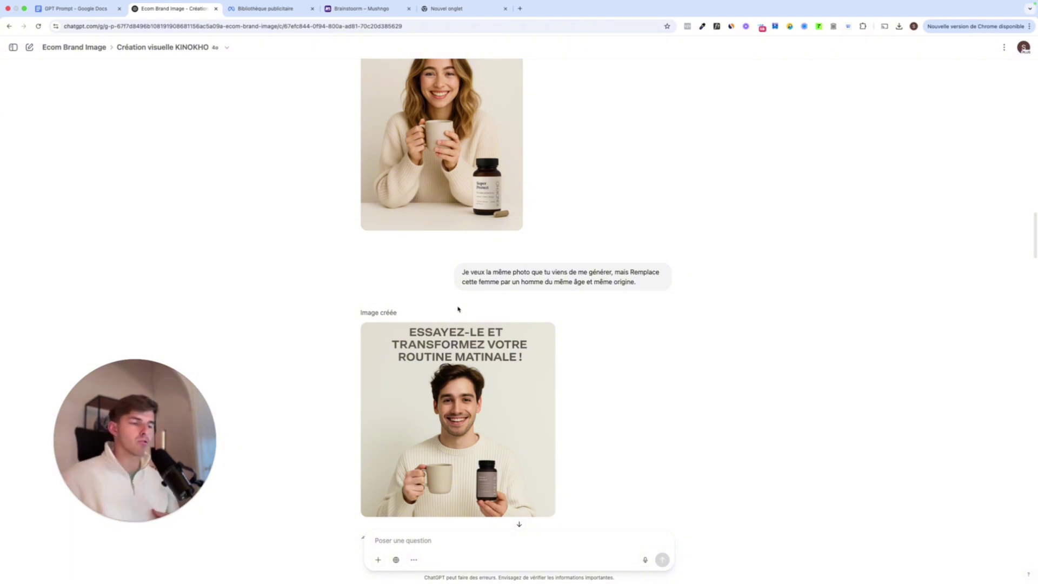
scroll(457, 308, down, 2)
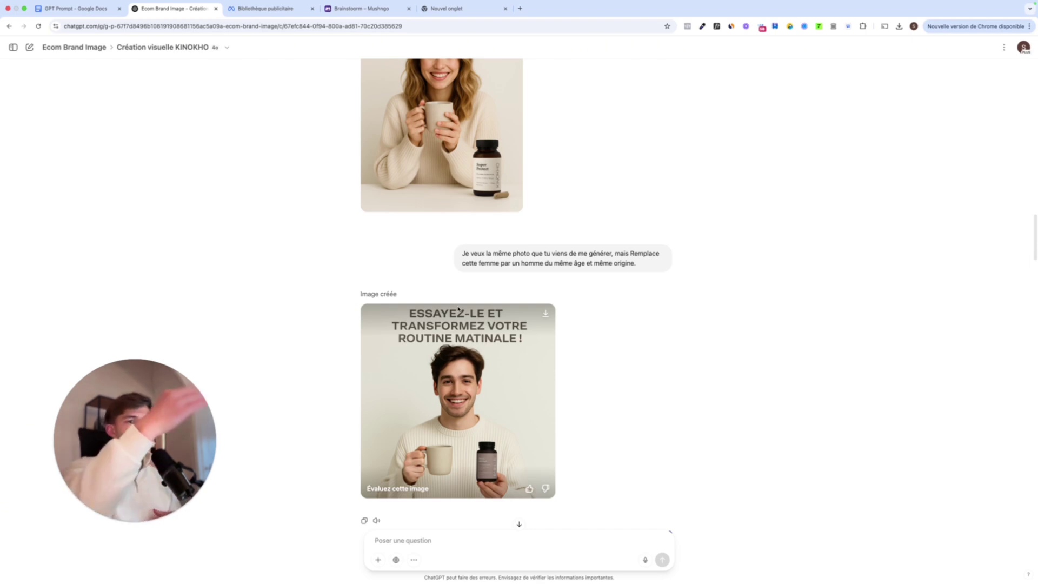
- Find the CHAUD/FROID reference in the chat and view the same picture in the Mush n Go Brainstoorm product gallery
scroll(458, 309, down, 5)
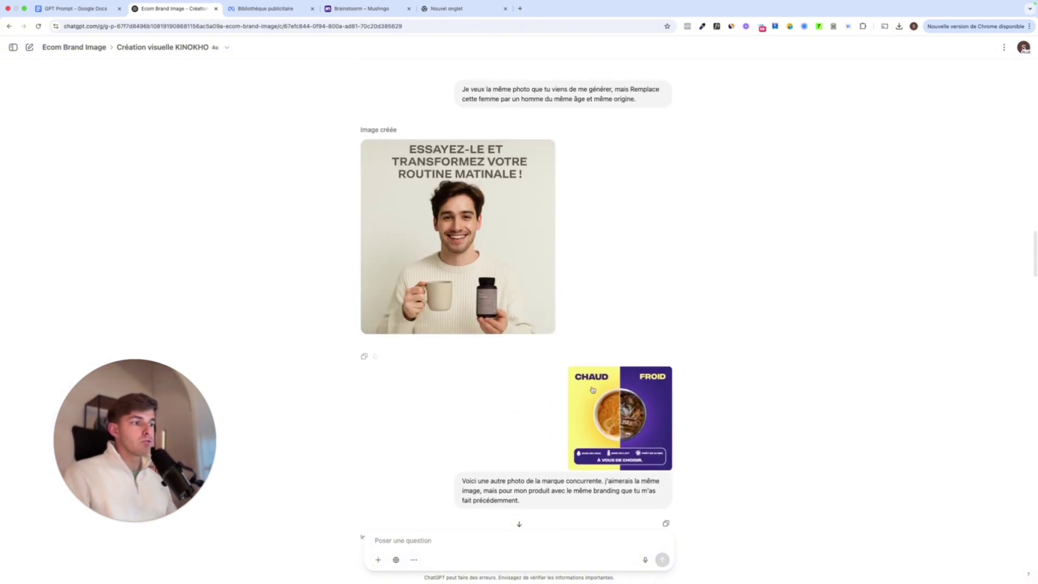
click(357, 17)
click(382, 429)
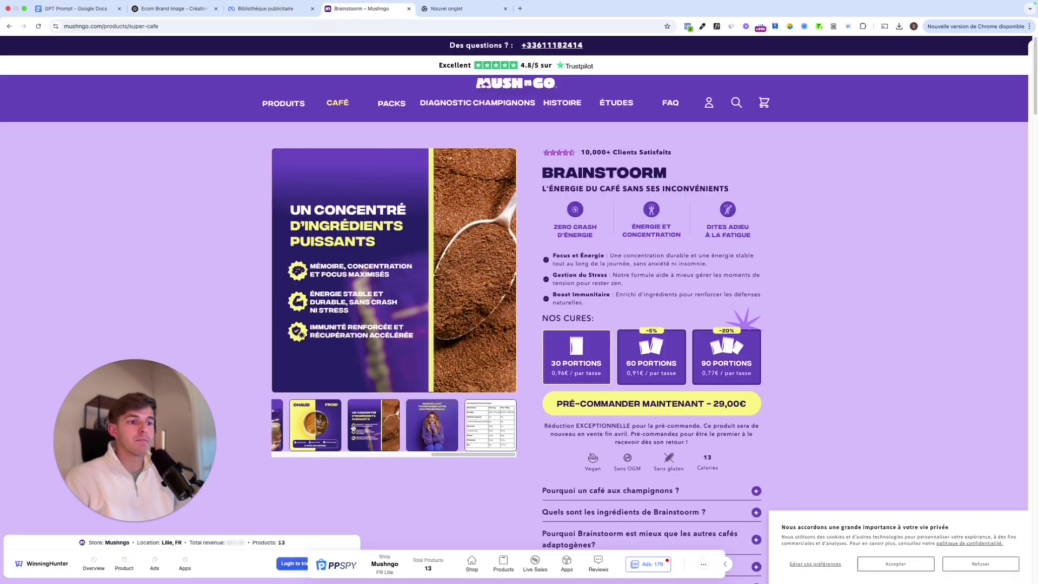
click(324, 416)
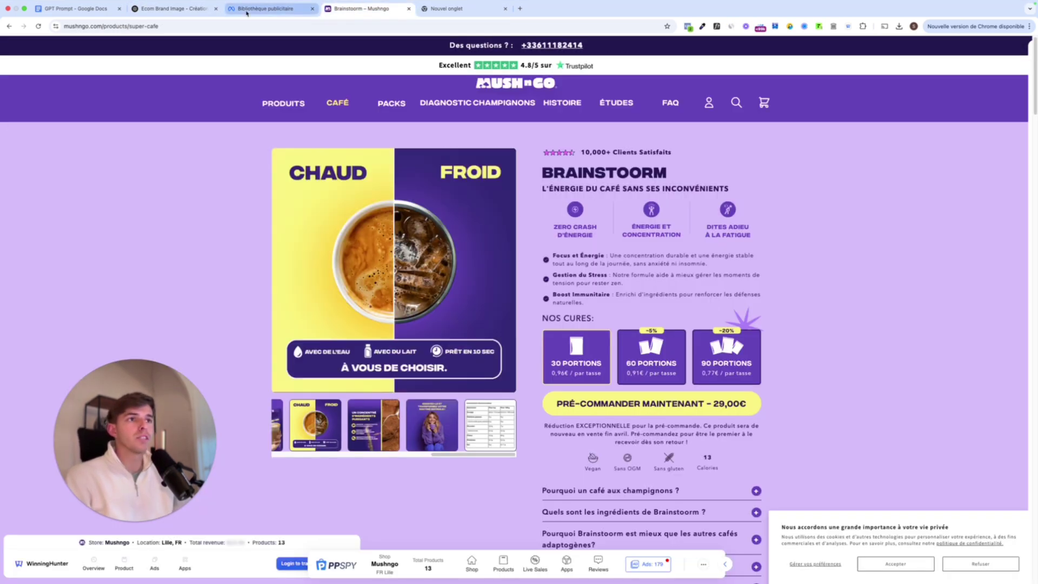
- Return to the KINOKHO chat in ChatGPT and compare the CHAUD/FROID competitor photo and its prompt with the generated image
click(170, 9)
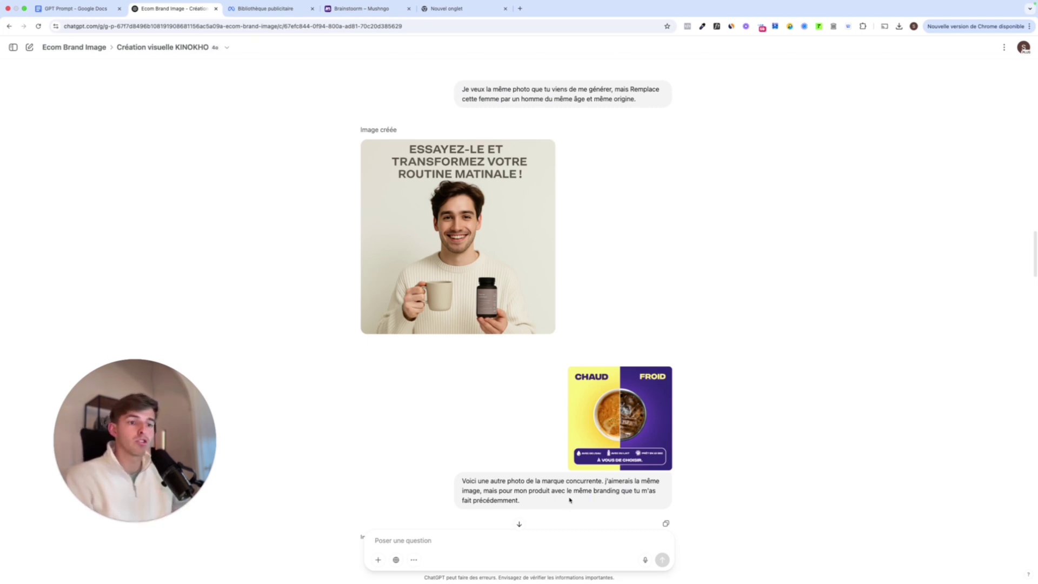
scroll(438, 355, down, 4)
scroll(437, 355, down, 2)
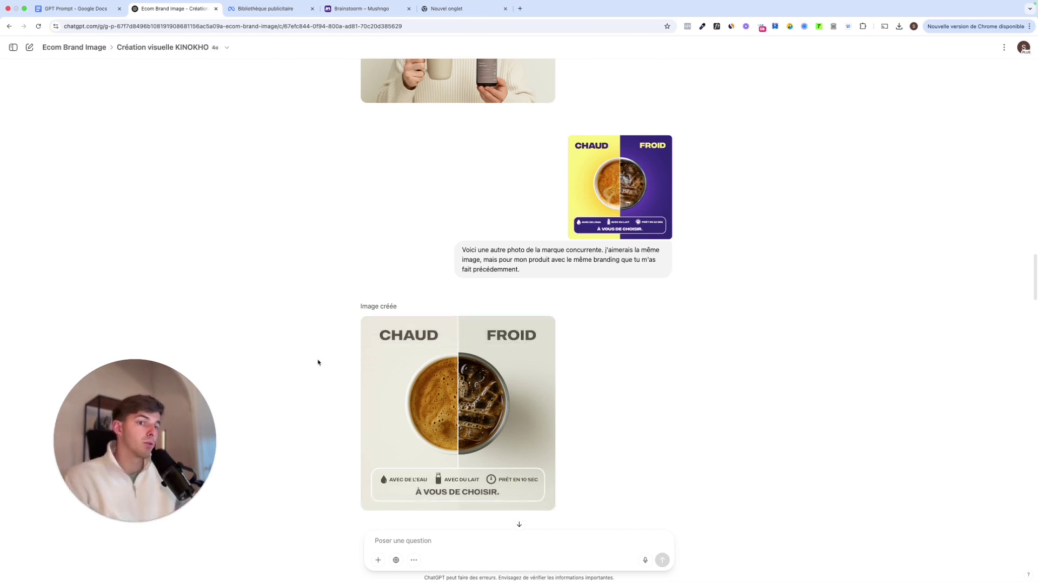
- Review the prompt using the "Le goût du bonheur" competitor photo and compare the two "La saveur du bien-être" images generated from it
scroll(334, 339, down, 1)
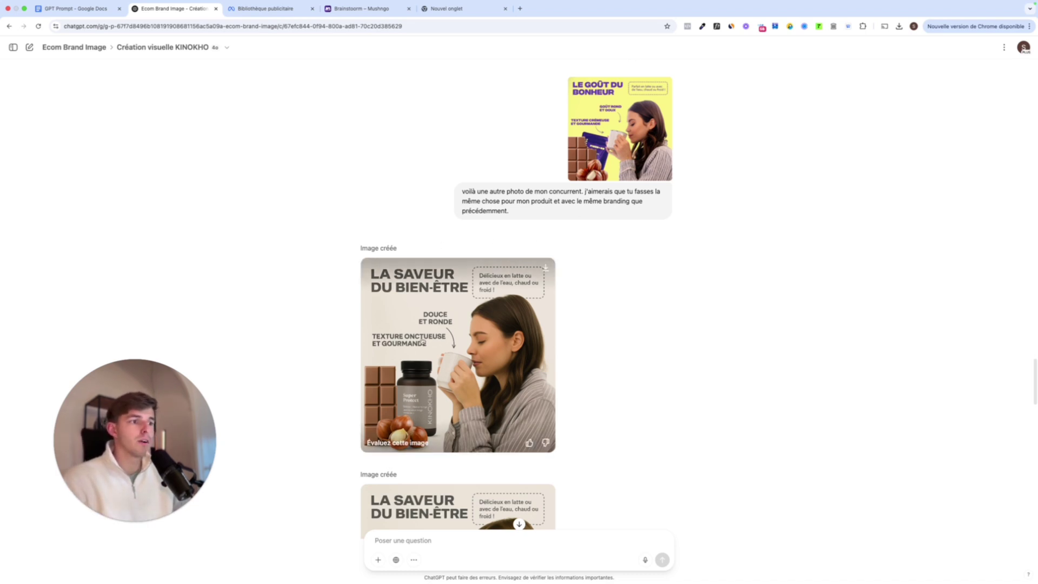
scroll(463, 309, down, 3)
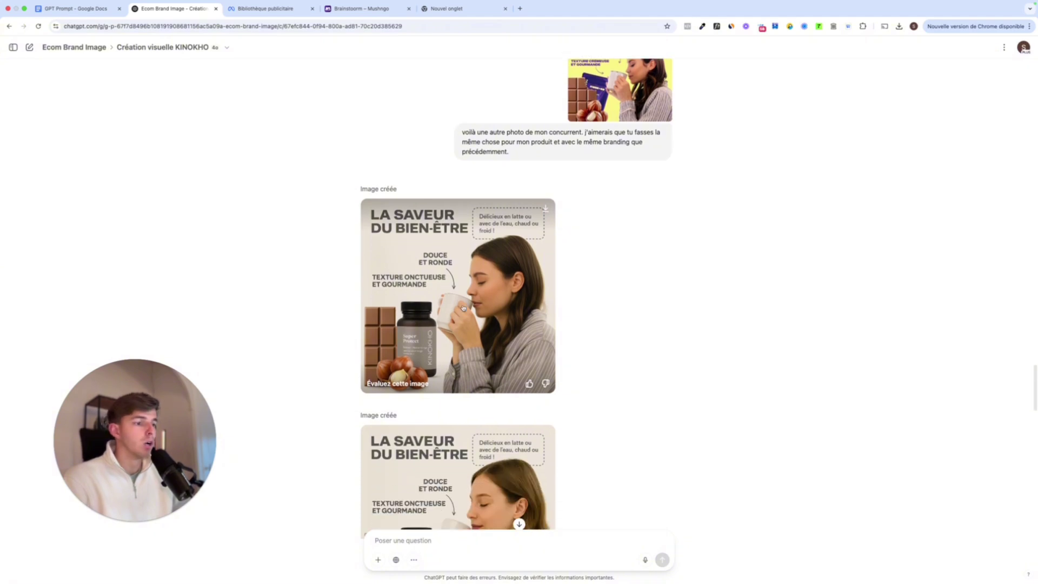
scroll(462, 306, down, 3)
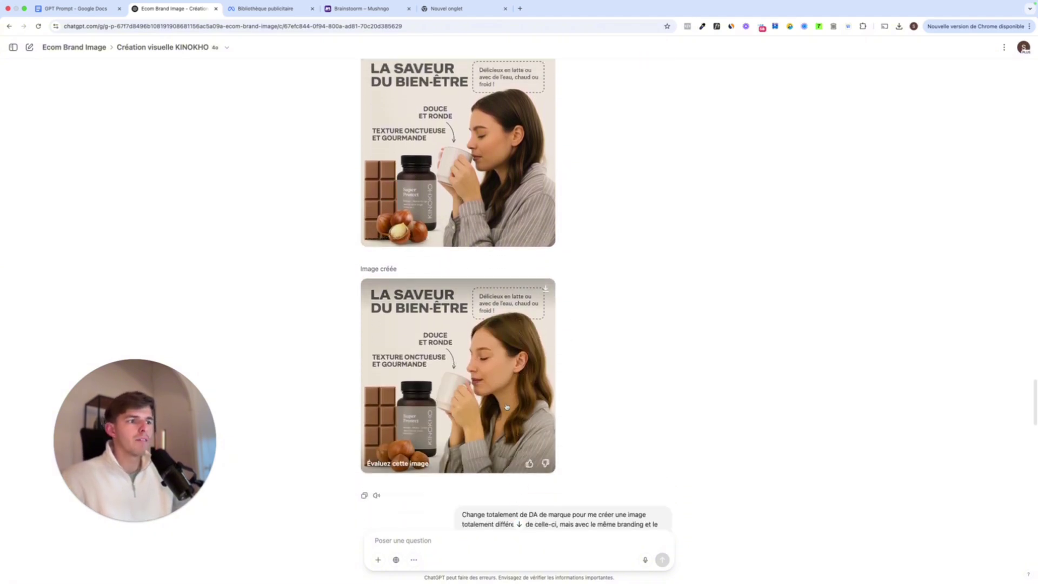
- Find the prompt asking to change the photo completely and view its "Défenses naturelles, Métabolisme, Vitalité" image enlarged
scroll(484, 200, down, 10)
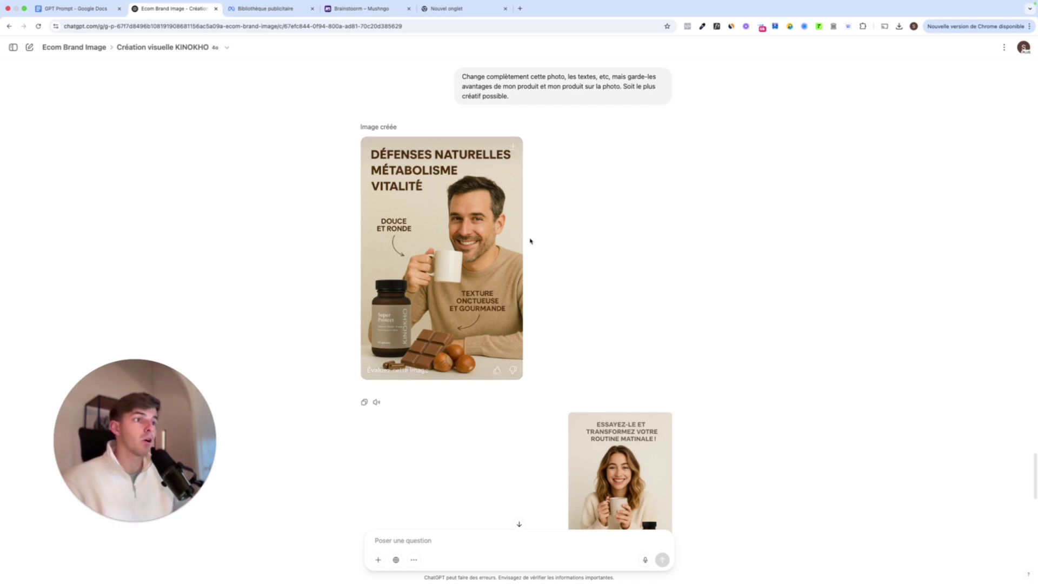
click(474, 207)
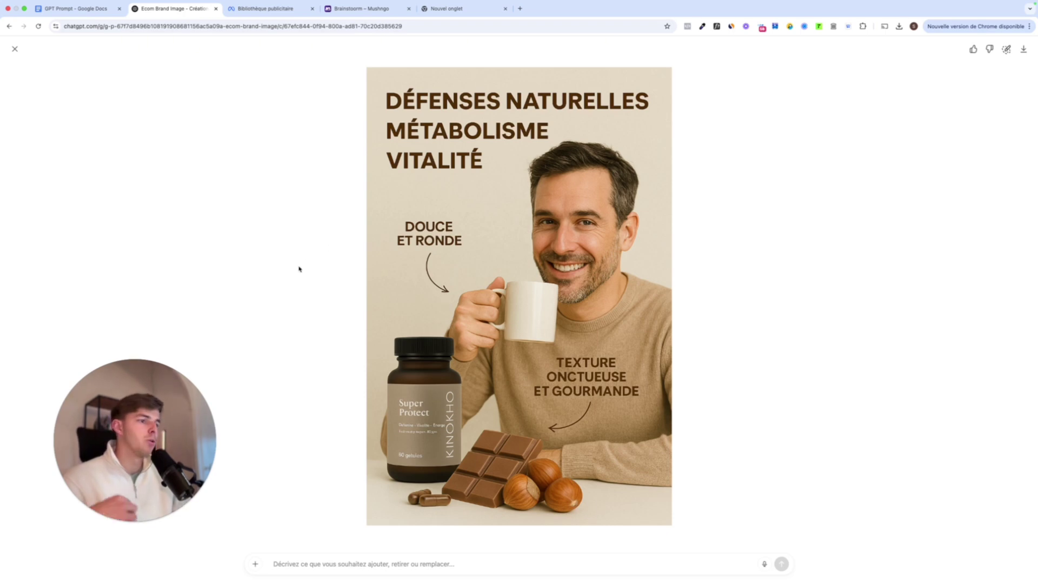
click(14, 48)
- Read the request for only the woman's portrait on a white background and compare the generated portrait with the attached reference
scroll(529, 221, down, 6)
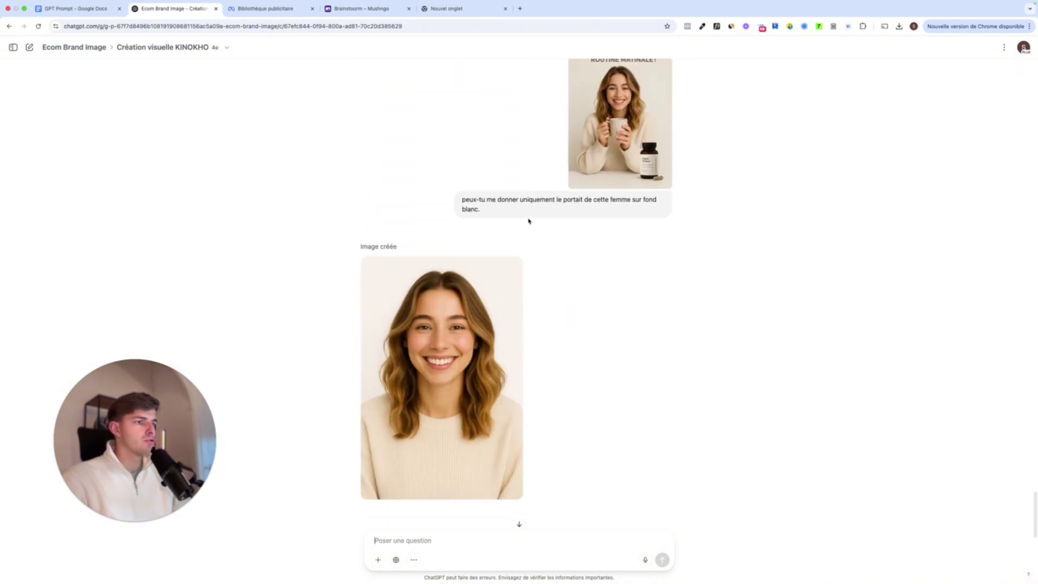
scroll(528, 221, up, 1)
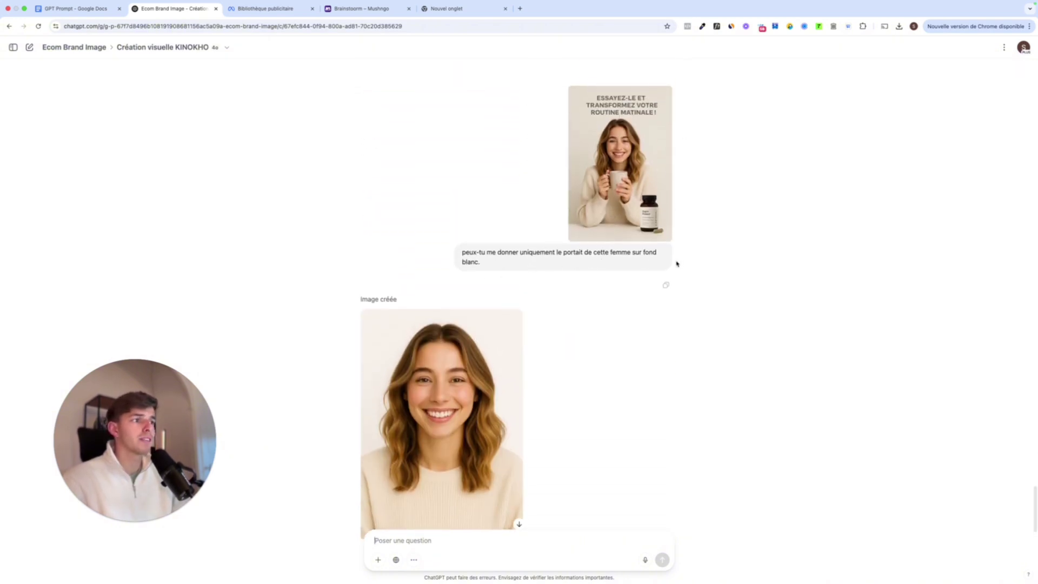
scroll(576, 224, down, 1)
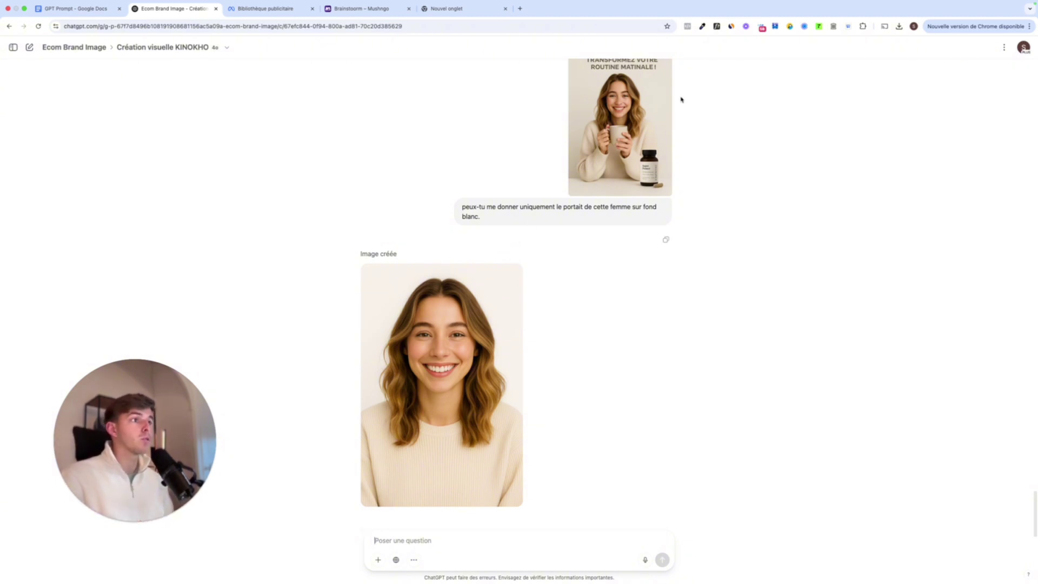
- Go back to the image of the man with mug and chocolate and compare it with the woman reference below it
scroll(426, 382, up, 8)
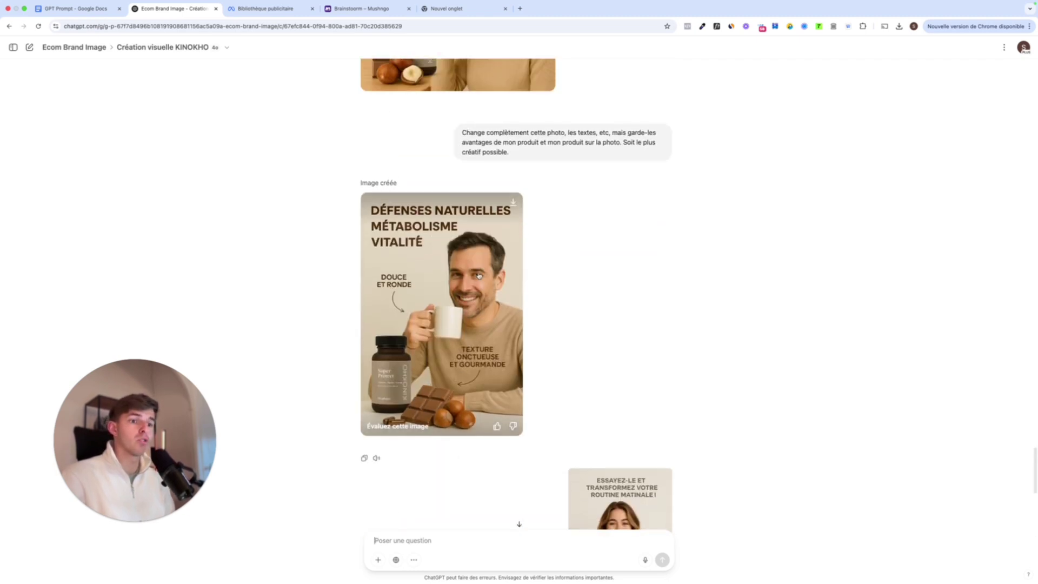
scroll(479, 276, down, 2)
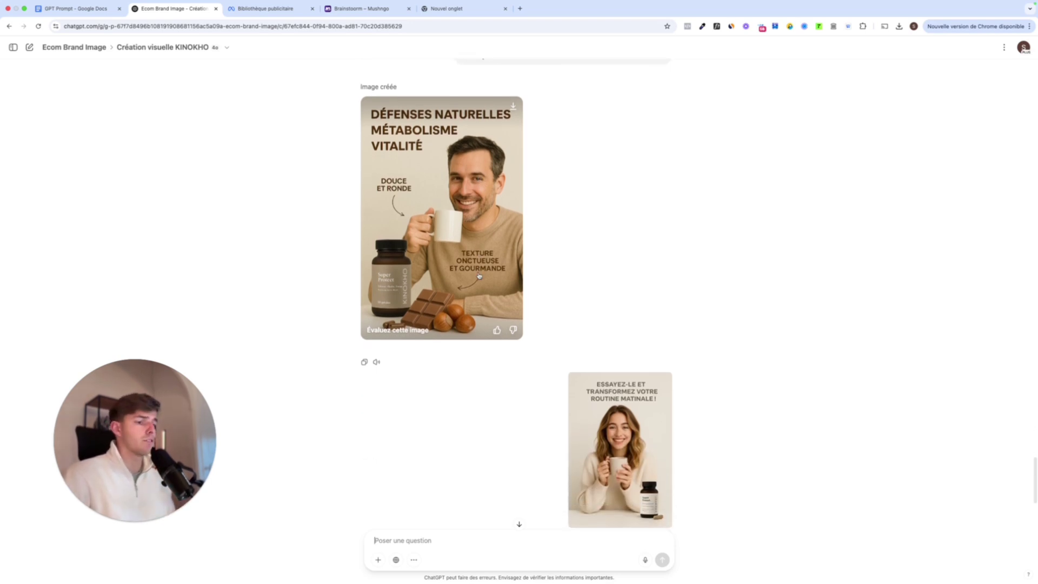
scroll(479, 275, down, 1)
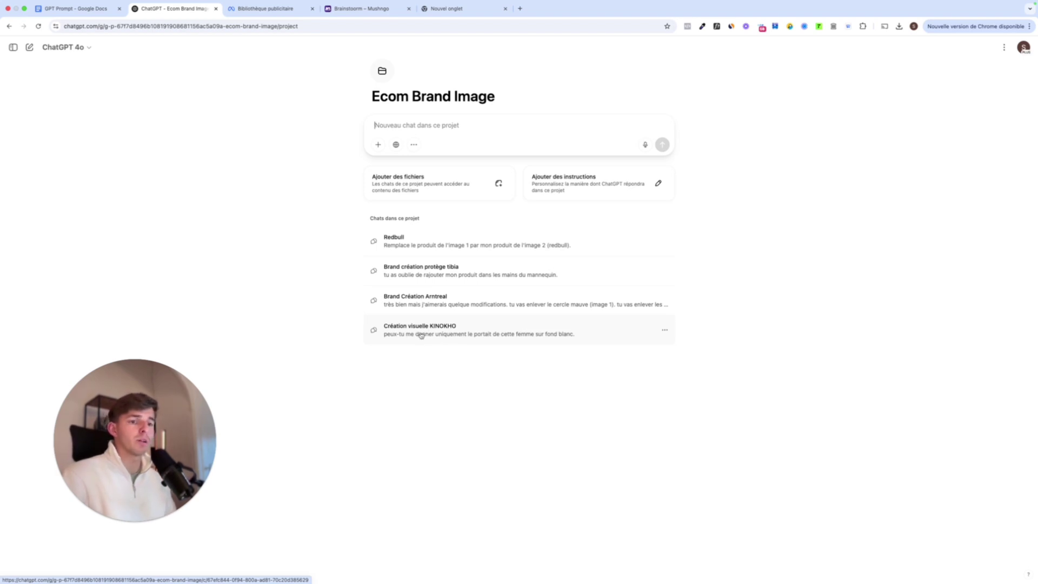
- Open the "Brand Création Arntreal" chat and examine the winged-figure reference image enlarged alongside its prompt for a JSON visual style profile
click(404, 299)
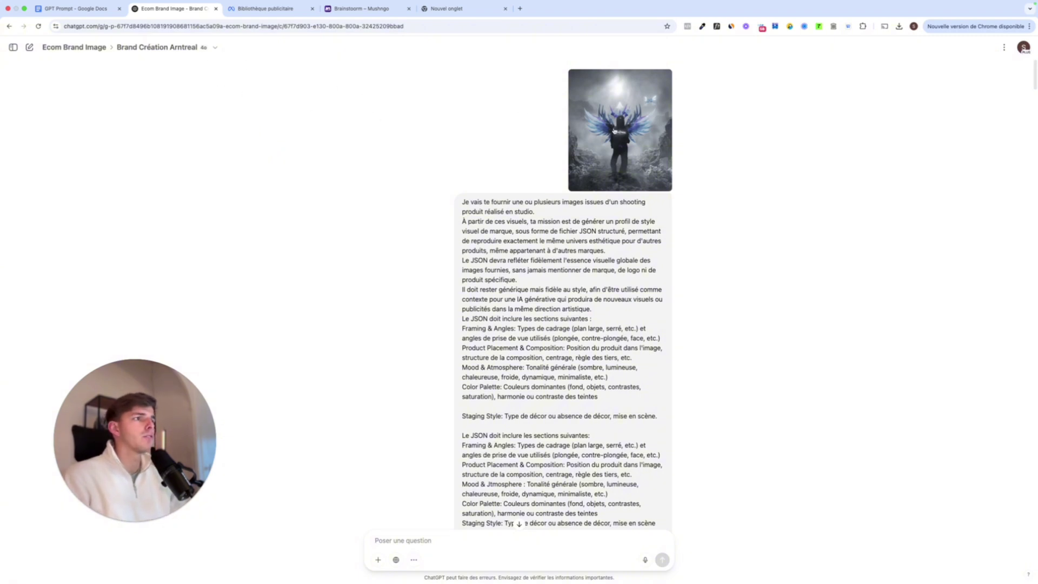
click(608, 134)
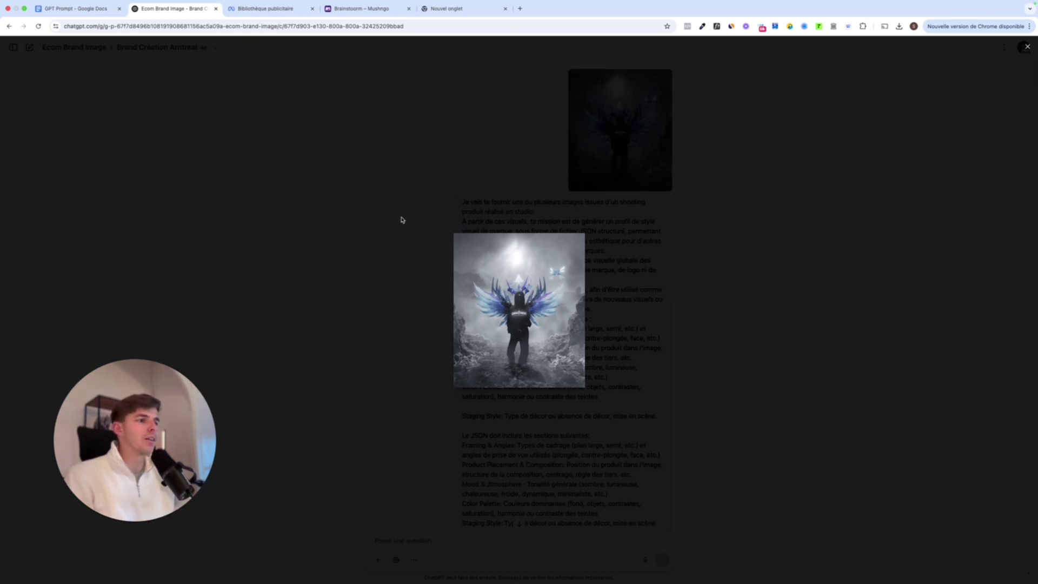
click(370, 210)
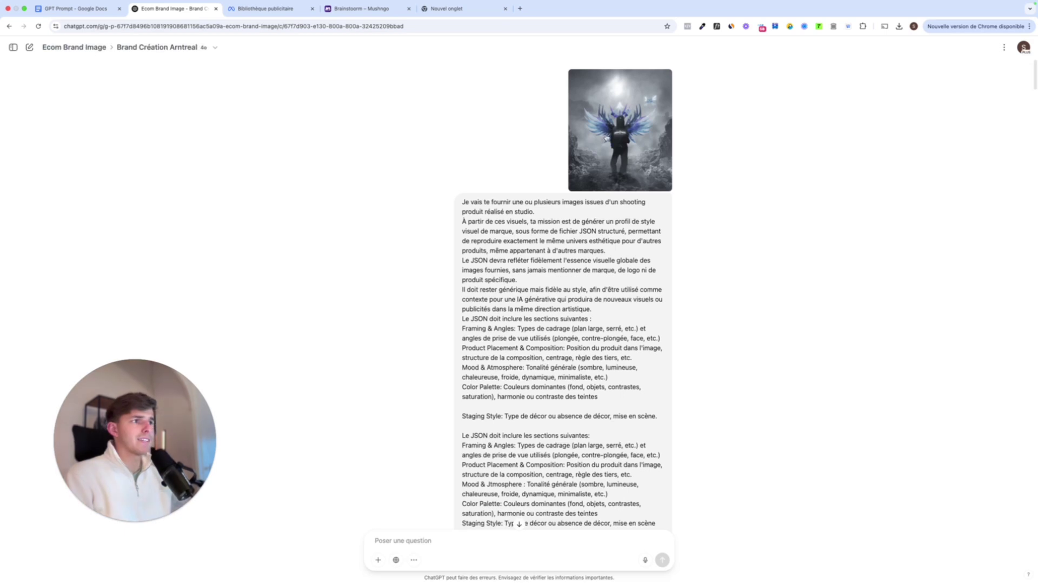
click(585, 104)
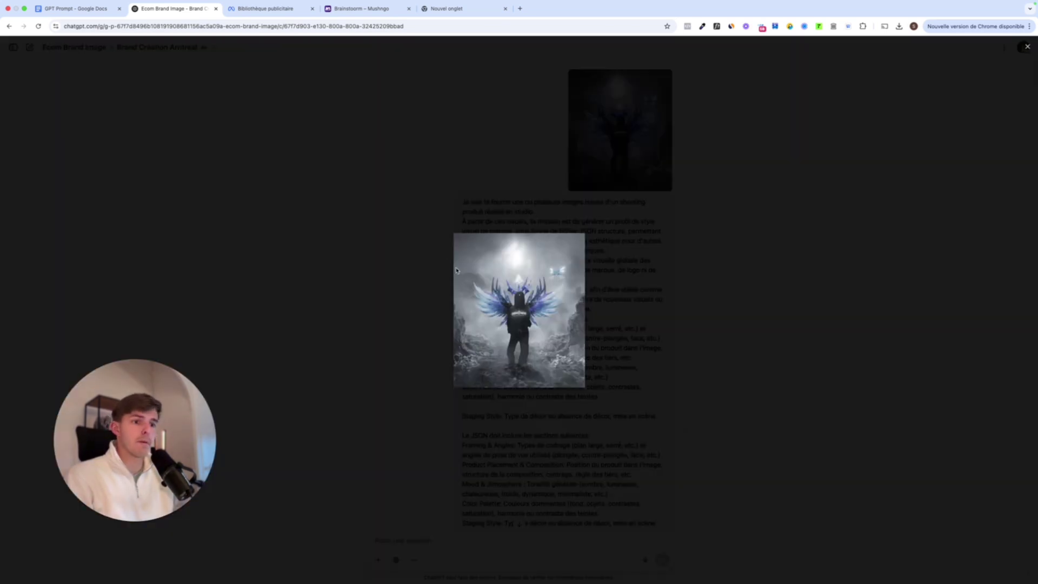
click(369, 202)
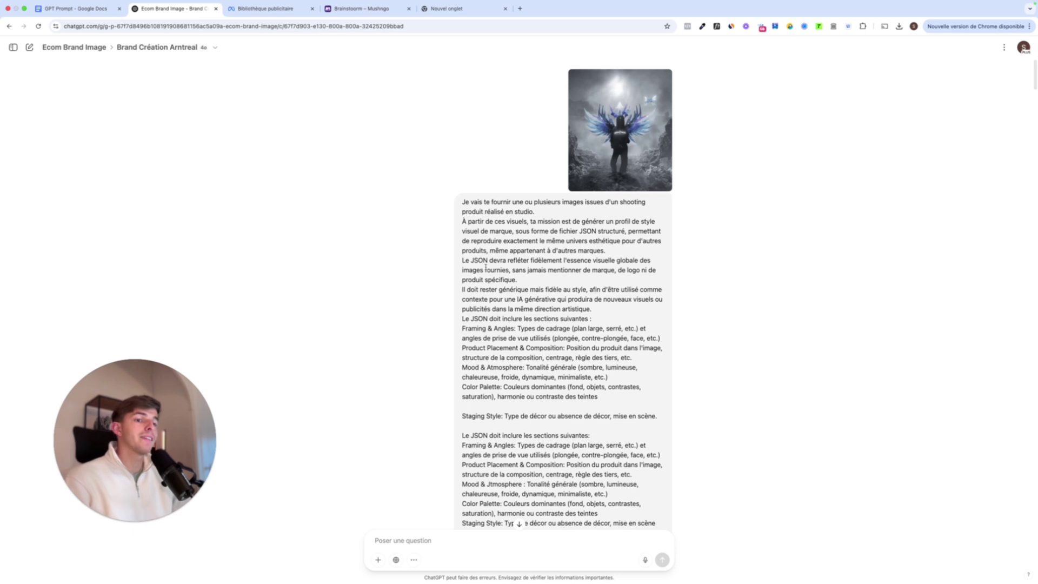
click(629, 164)
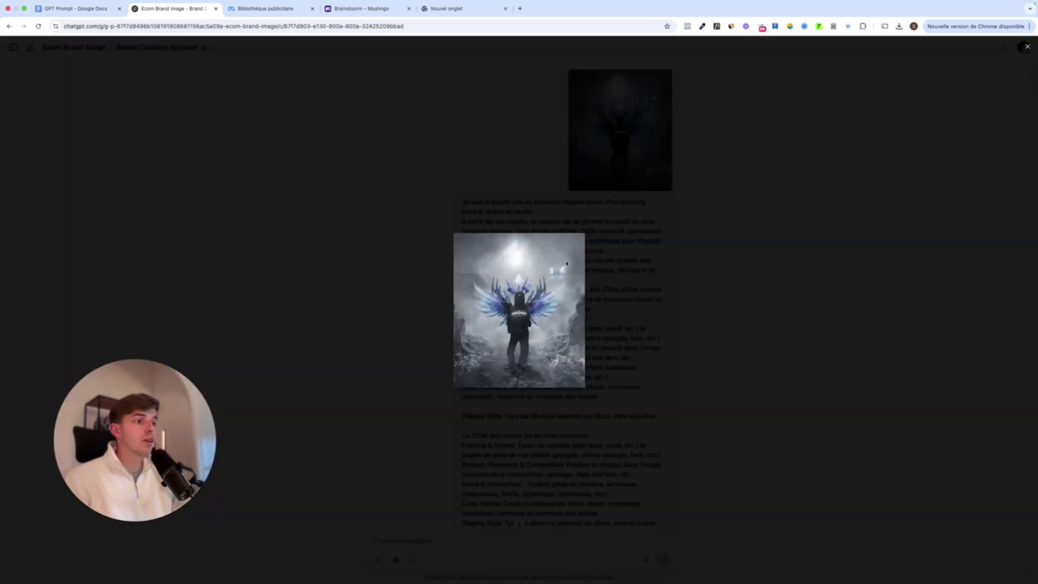
click(404, 214)
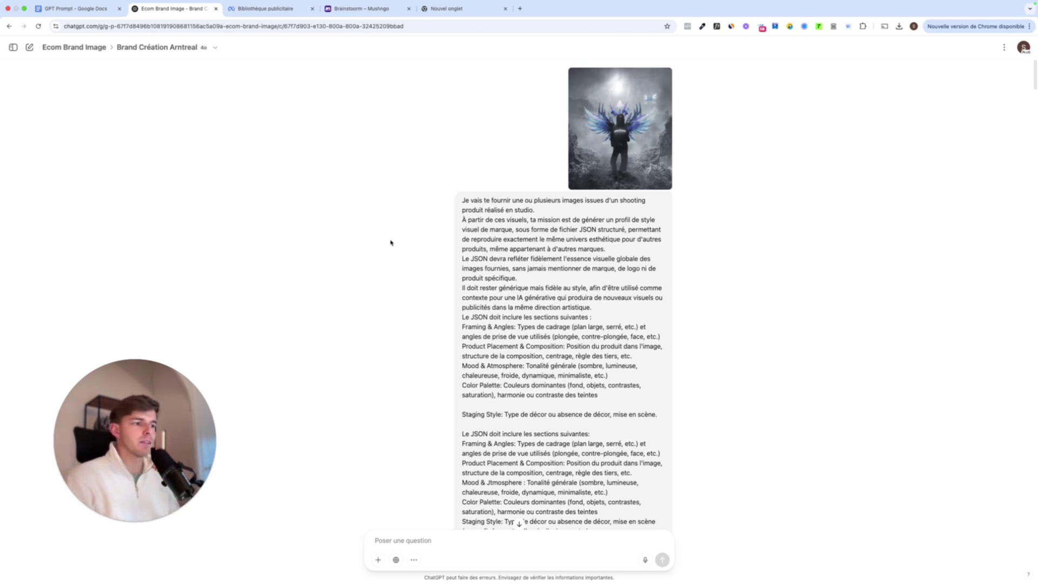
- Read the full prompt asking for a JSON visual style profile, together with the winged-figure reference image attached to it
scroll(533, 300, down, 3)
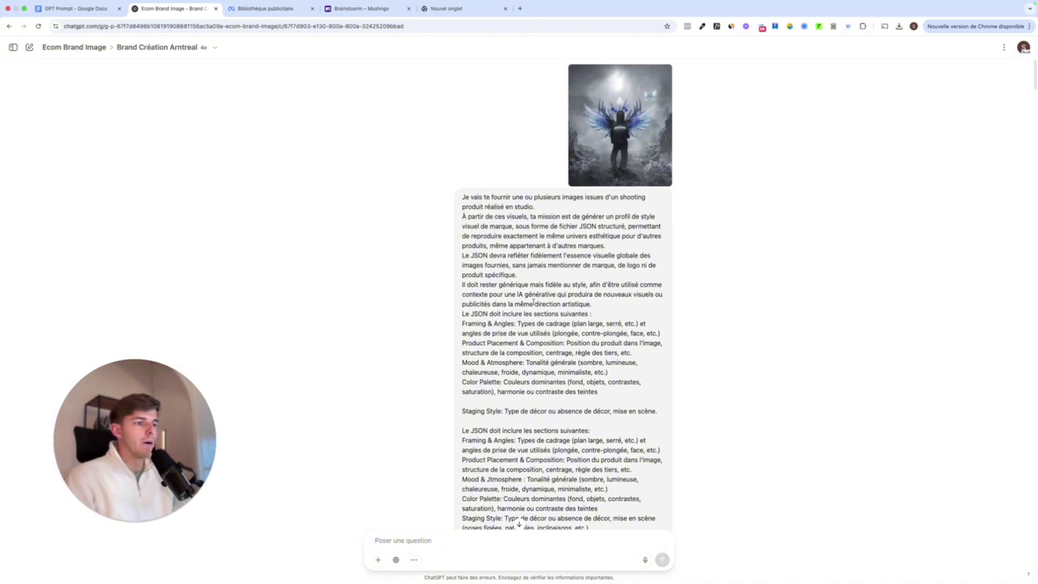
scroll(533, 300, down, 3)
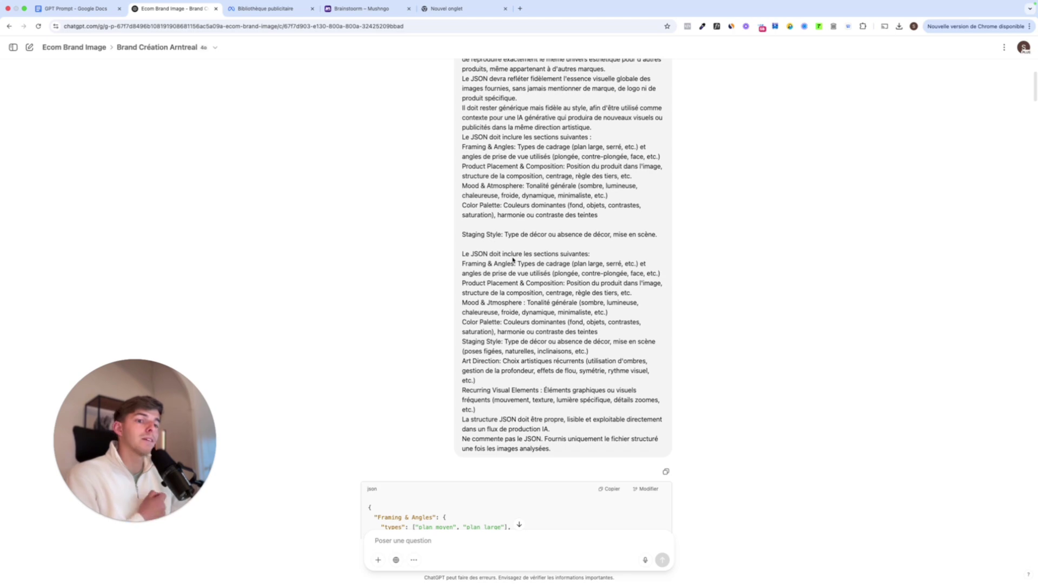
scroll(543, 266, up, 4)
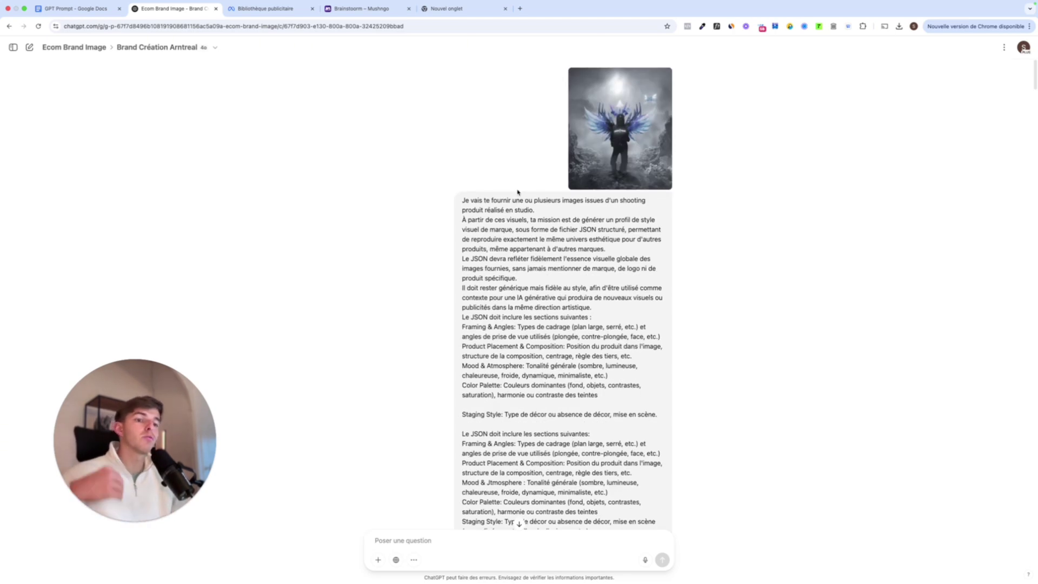
scroll(426, 222, down, 2)
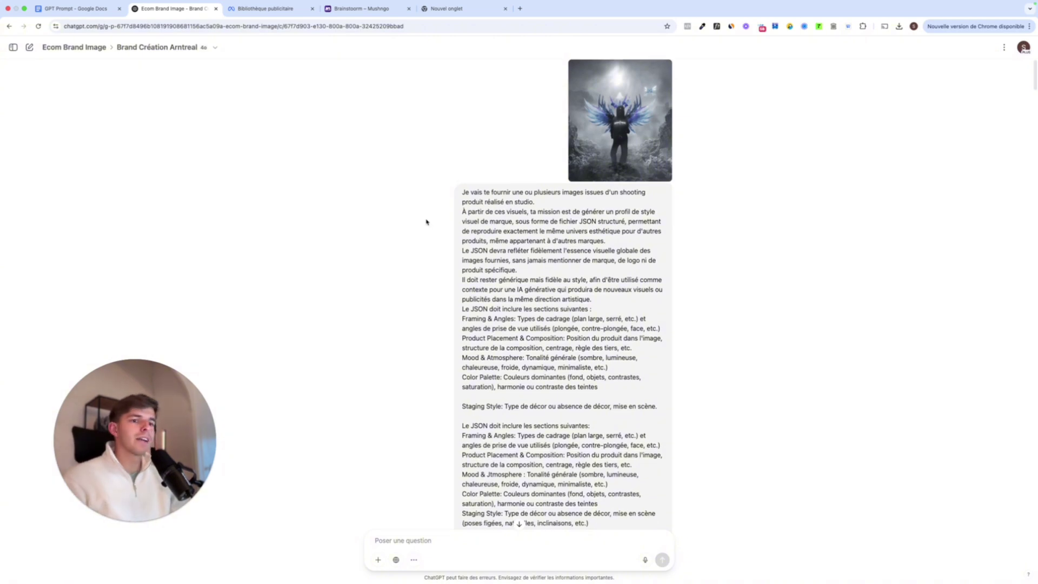
scroll(568, 194, up, 2)
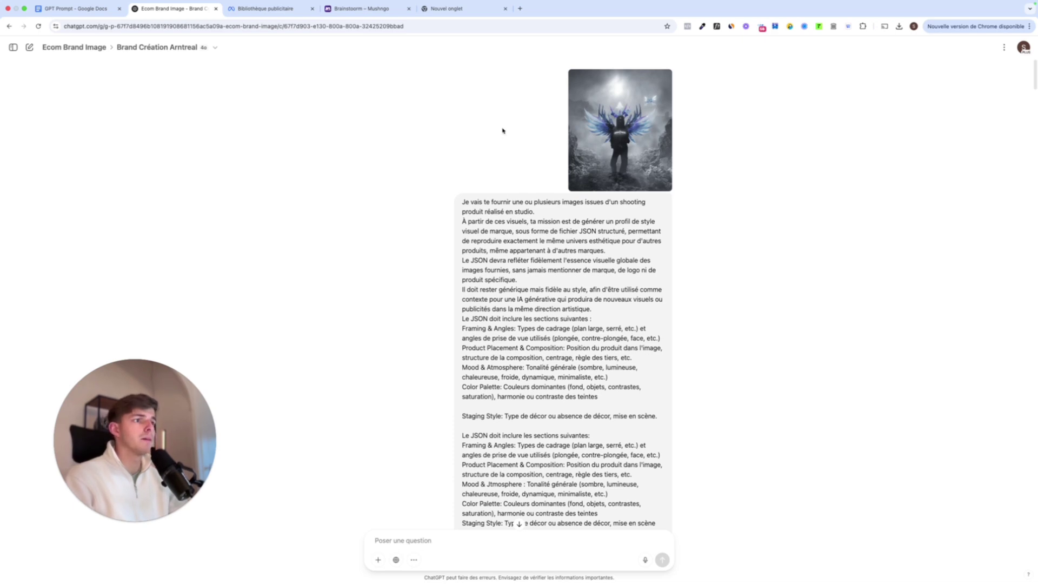
scroll(630, 138, down, 4)
scroll(437, 194, down, 1)
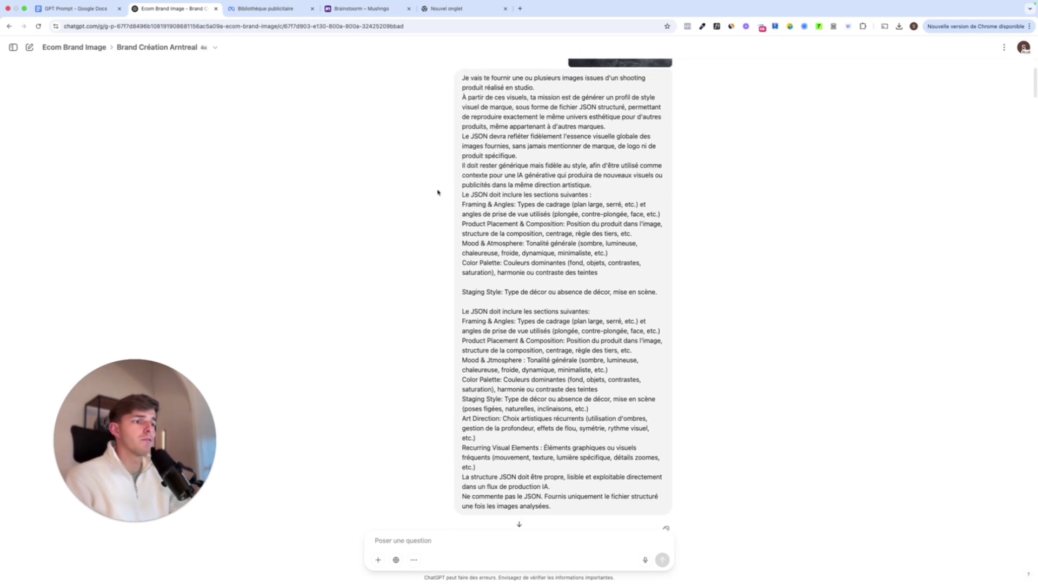
scroll(410, 289, down, 5)
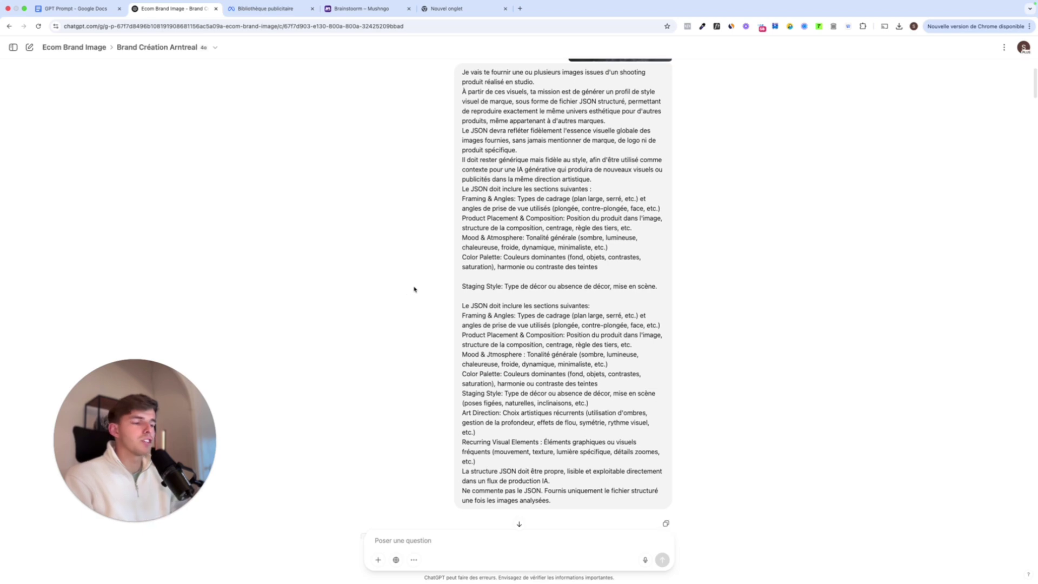
- Examine the generated JSON style profile from "Framing & Angles" through "Recurring Visual Elements"
scroll(414, 289, down, 4)
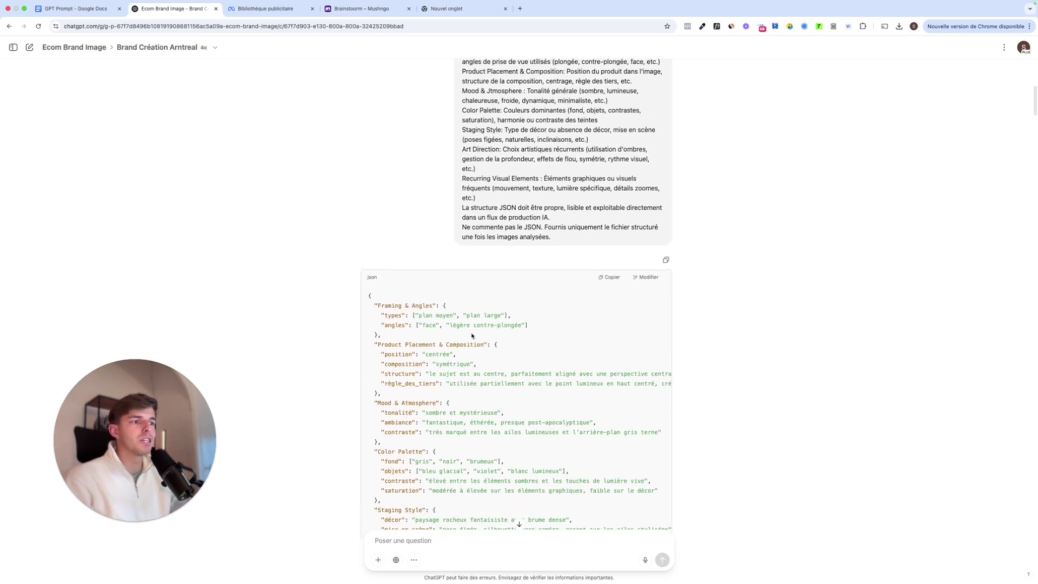
scroll(460, 296, down, 4)
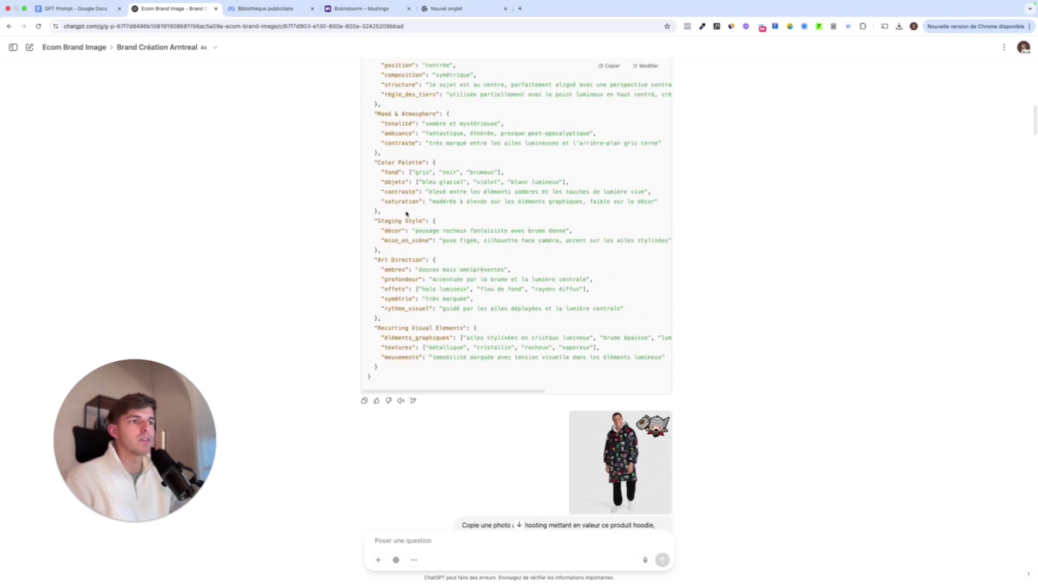
scroll(409, 248, up, 3)
scroll(409, 278, down, 1)
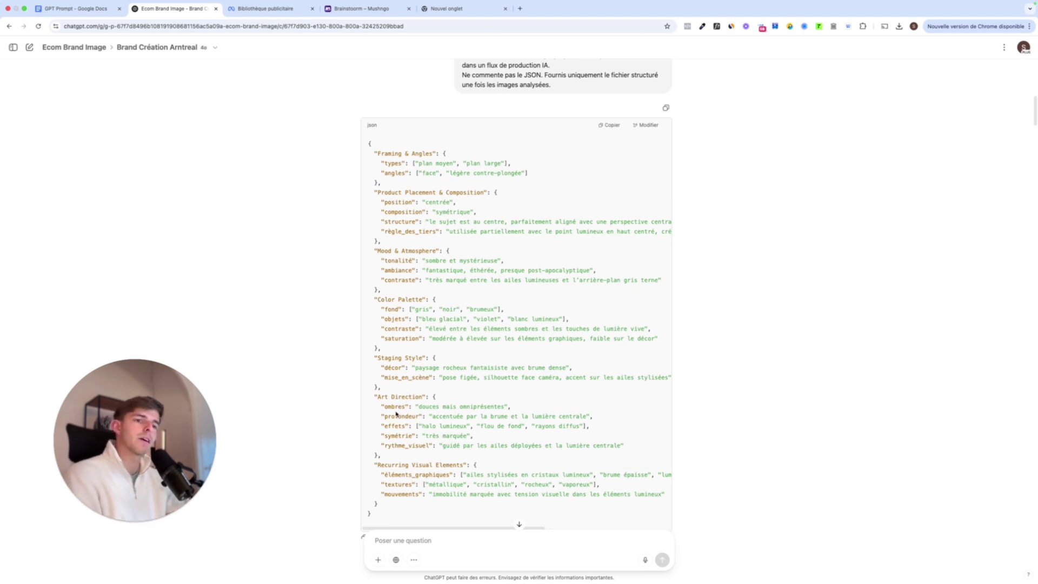
scroll(410, 394, down, 3)
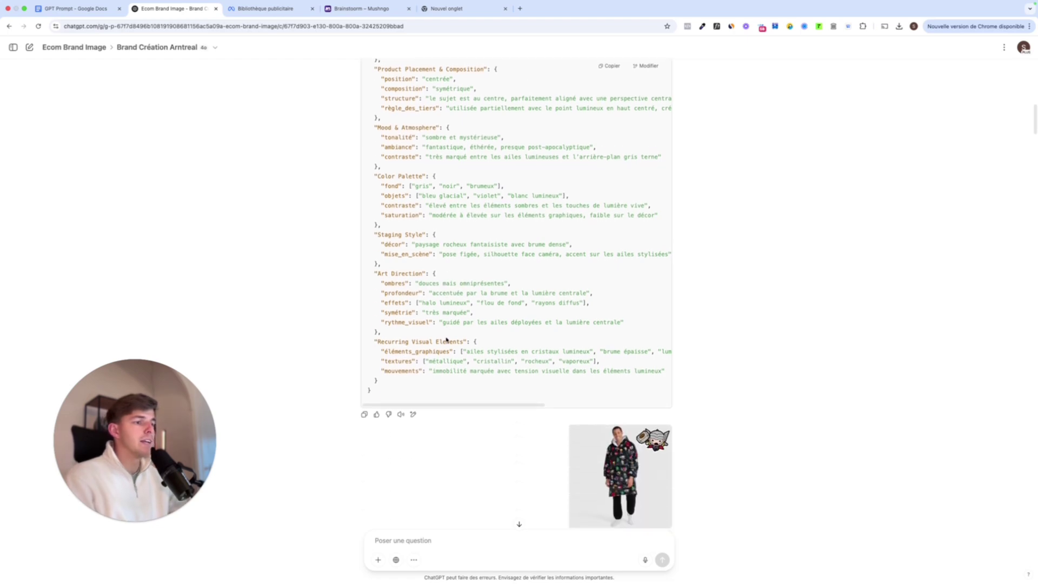
scroll(449, 356, down, 2)
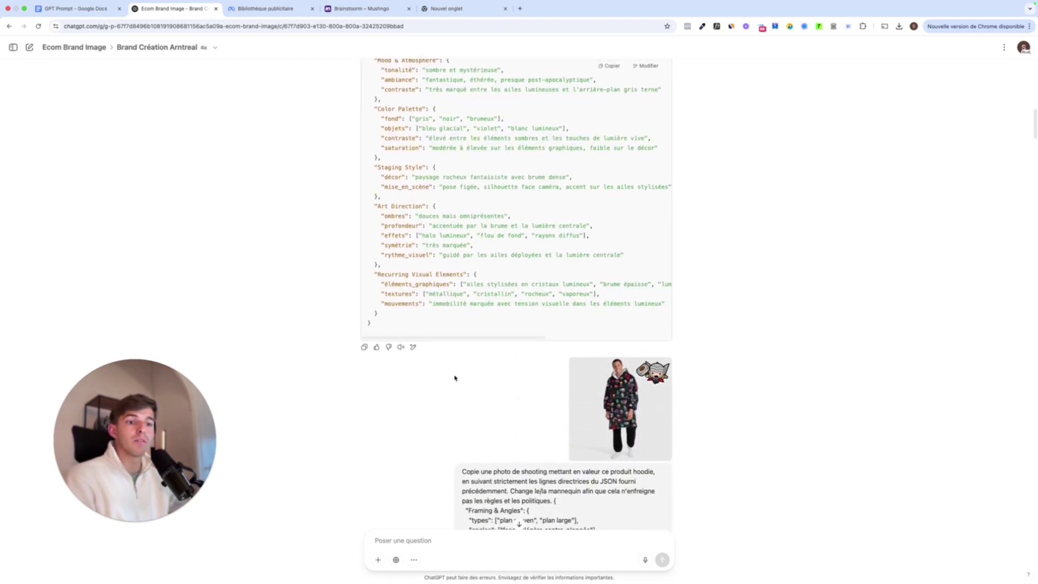
- Revisit the winged-figure reference image and view the product photo of the man in the patterned hoodie enlarged
scroll(530, 332, up, 15)
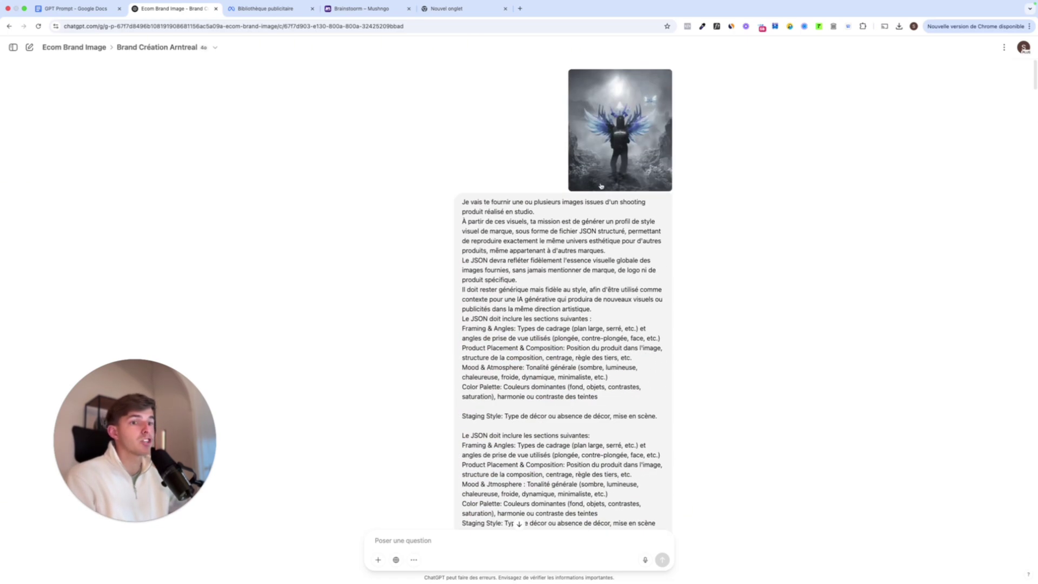
scroll(600, 186, down, 15)
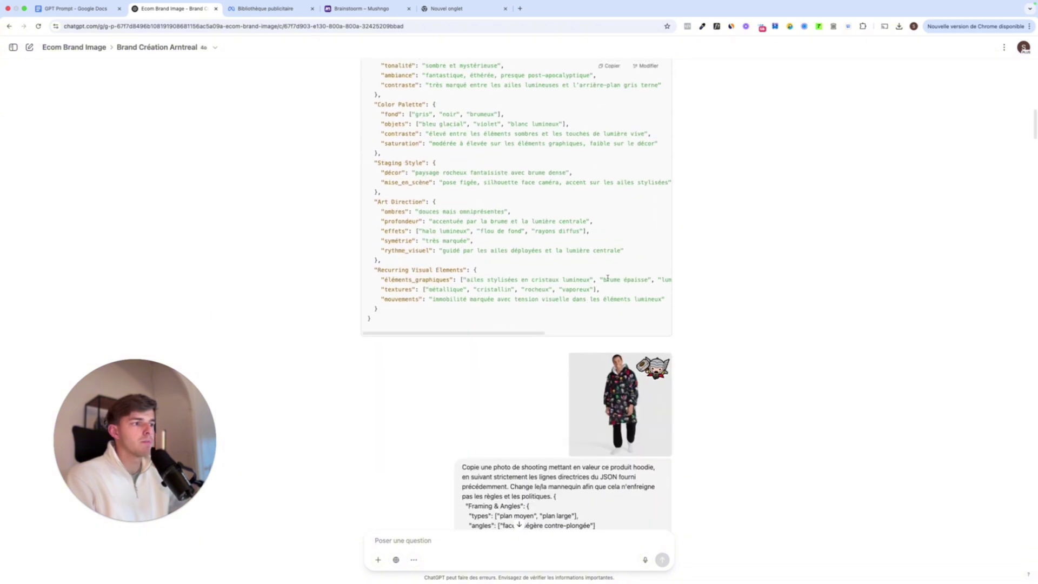
click(612, 363)
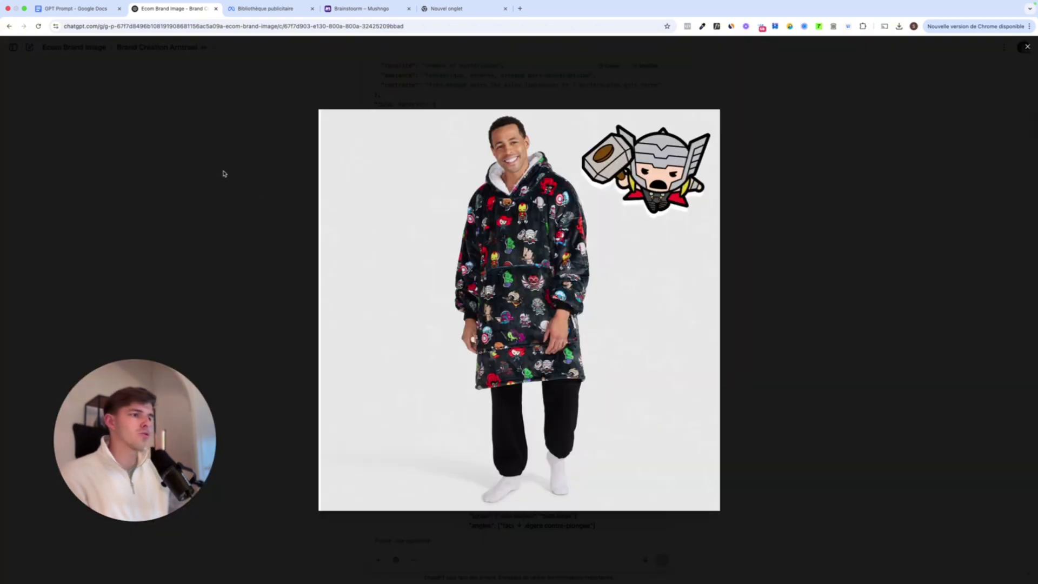
click(200, 185)
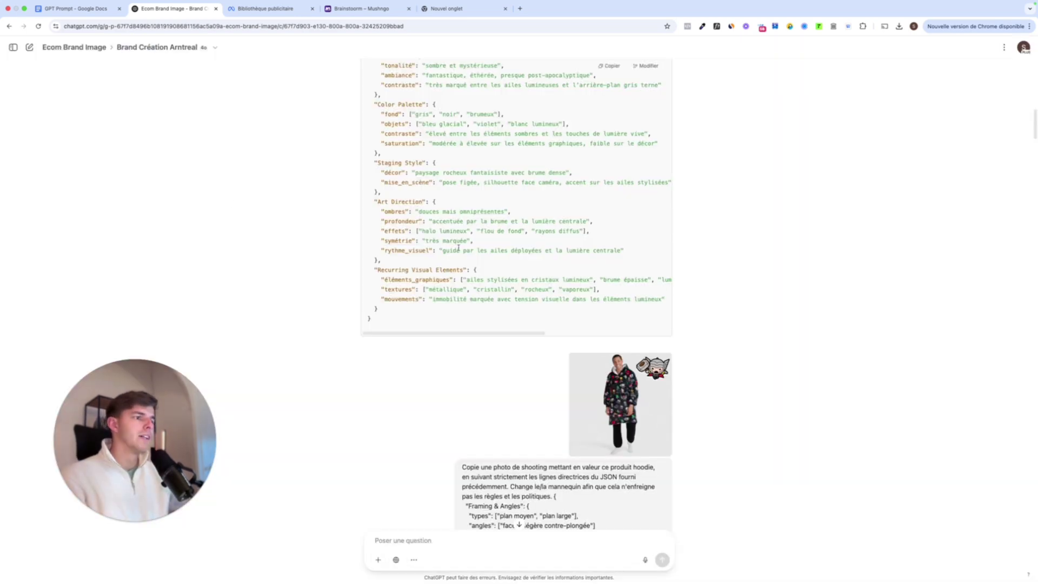
- Read the hoodie photoshoot prompt that embeds the JSON guidelines and highlight its opening instructions, from "Copie une photo de shooting" to "les politiques"
scroll(568, 243, down, 5)
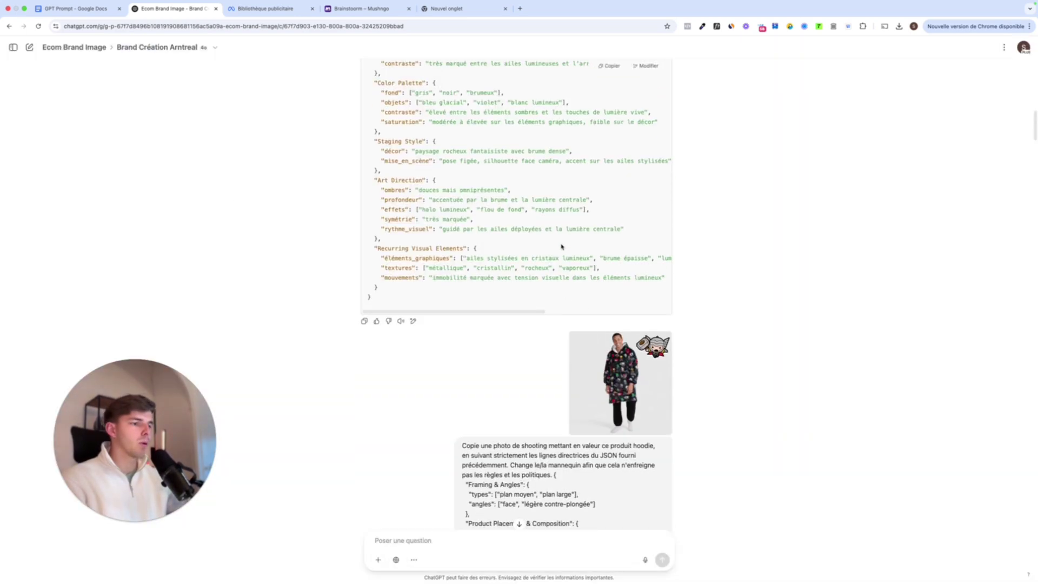
scroll(572, 266, down, 1)
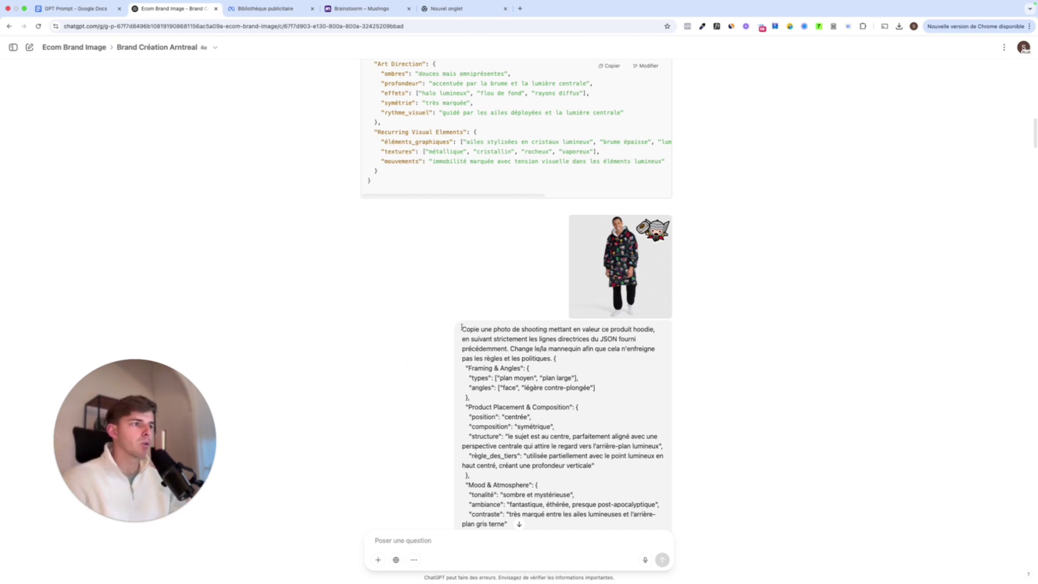
scroll(545, 283, up, 10)
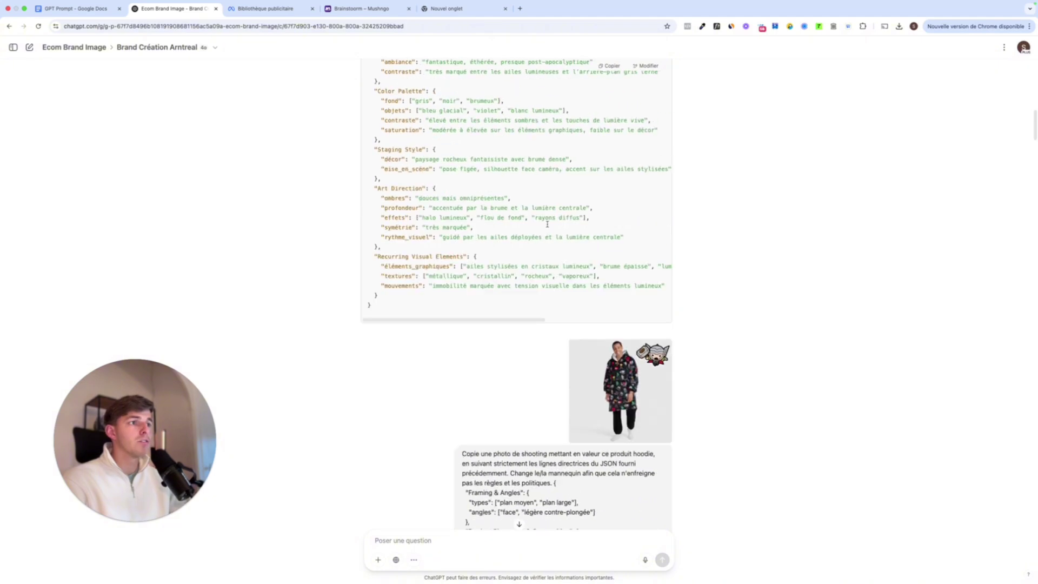
scroll(584, 270, down, 3)
scroll(528, 296, down, 15)
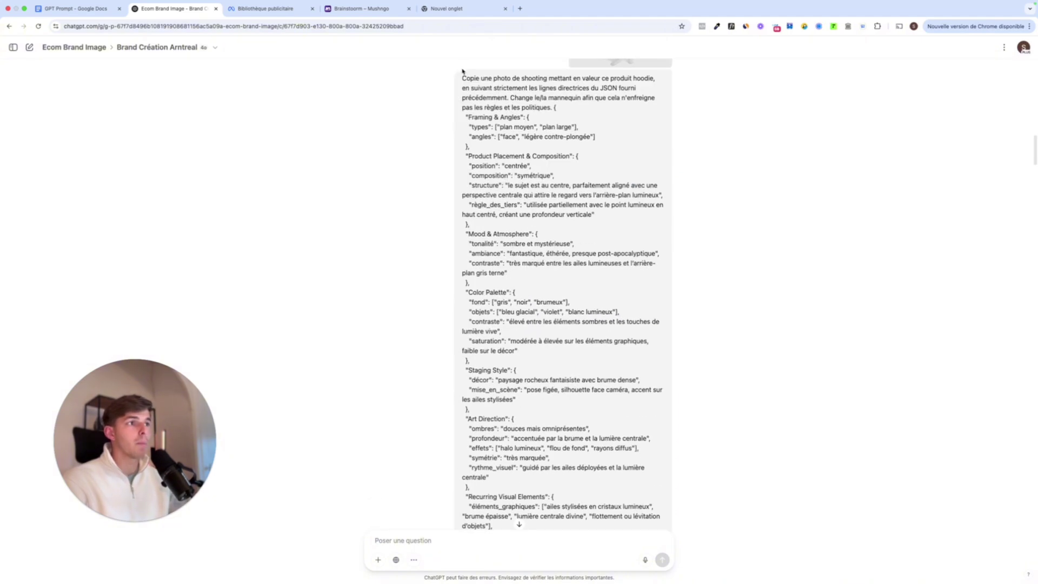
drag(462, 77, 616, 137)
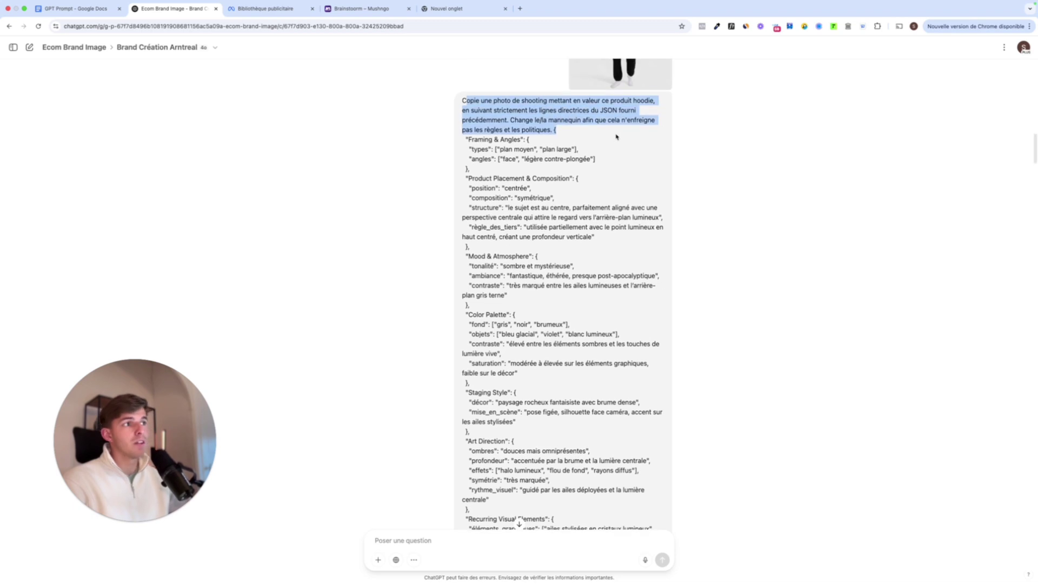
scroll(616, 136, up, 1)
- View the generated image of the winged person in the patterned hoodie enlarged and compare it with the JSON guidelines in its prompt
scroll(630, 92, down, 10)
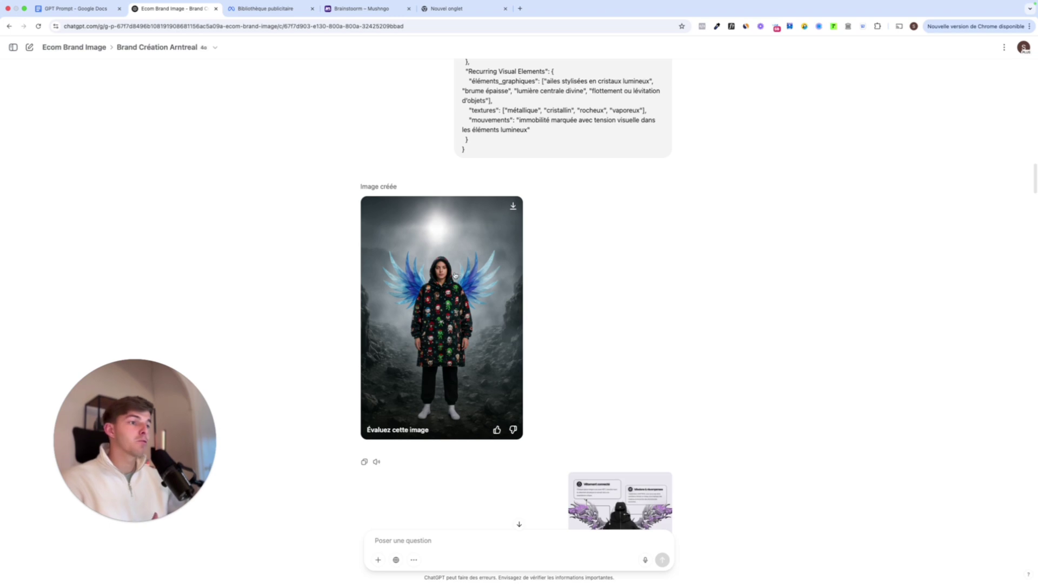
click(459, 273)
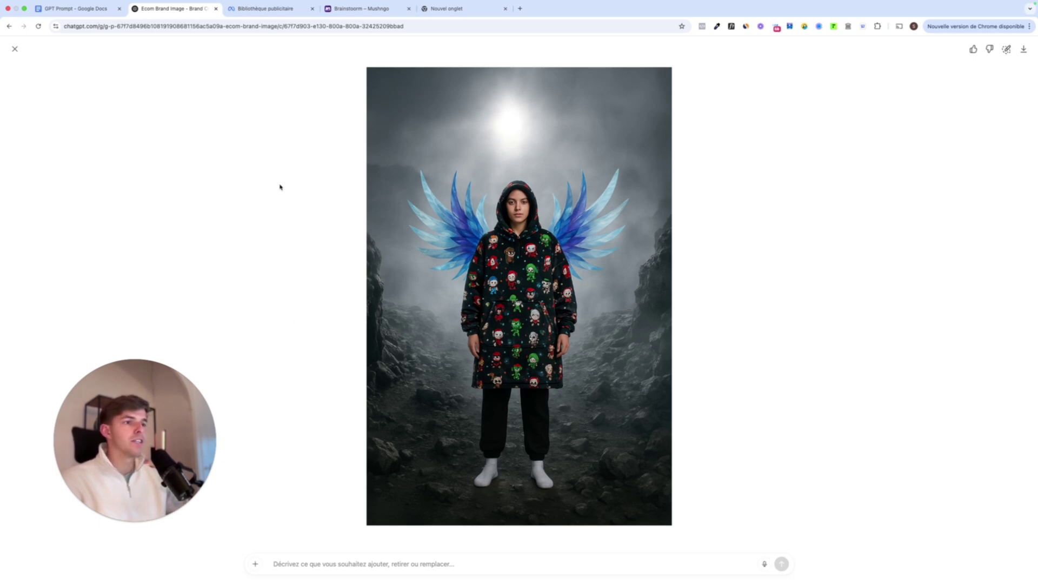
click(13, 53)
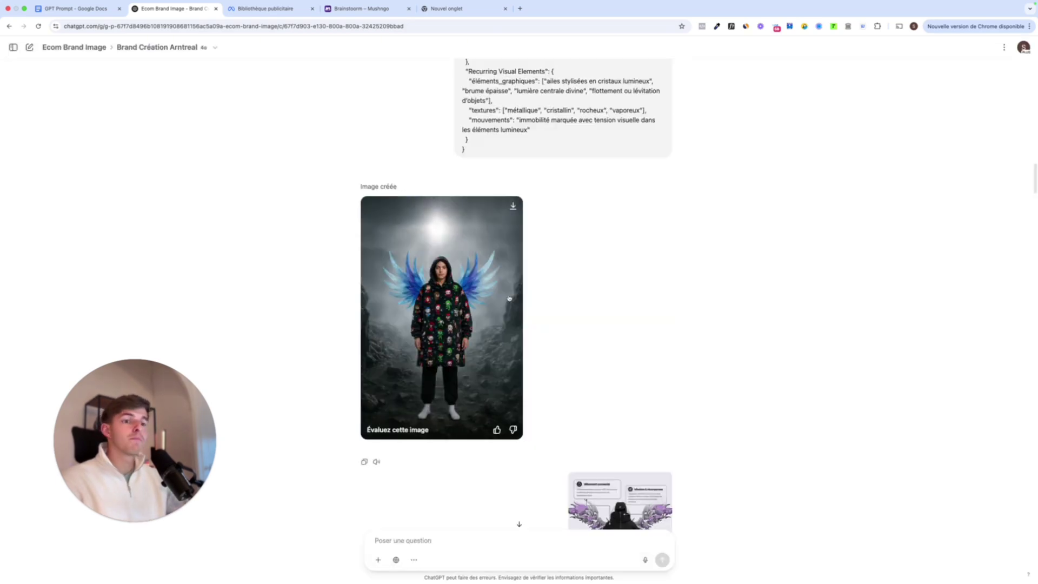
scroll(521, 297, up, 7)
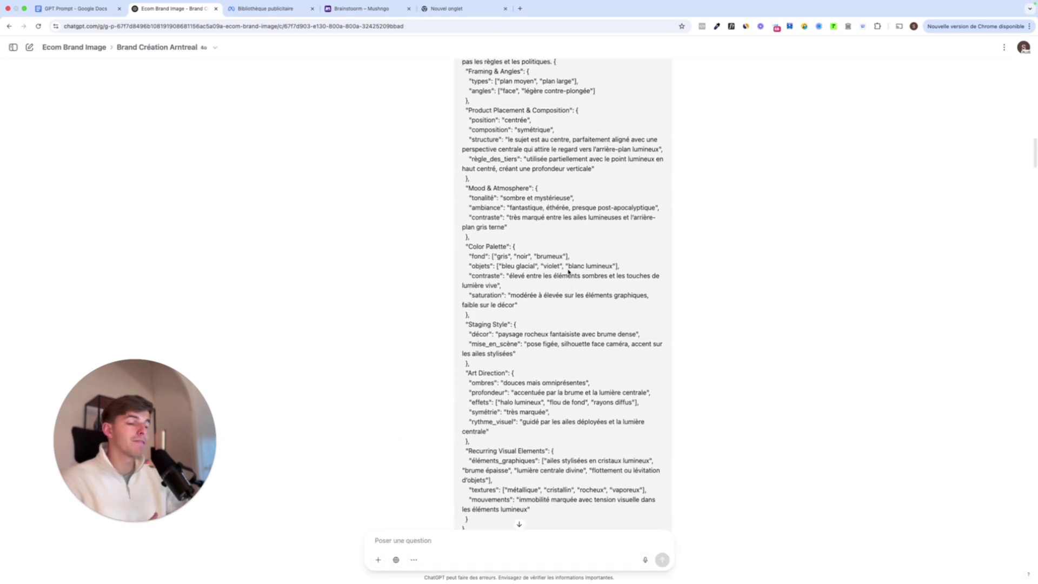
scroll(567, 272, up, 6)
scroll(564, 271, up, 1)
scroll(562, 270, down, 7)
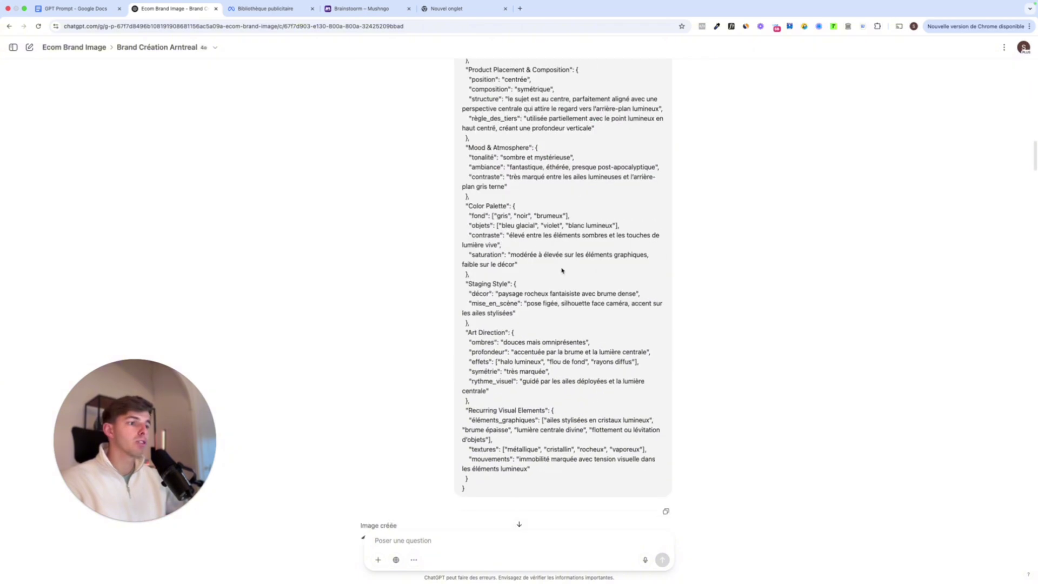
scroll(563, 270, down, 6)
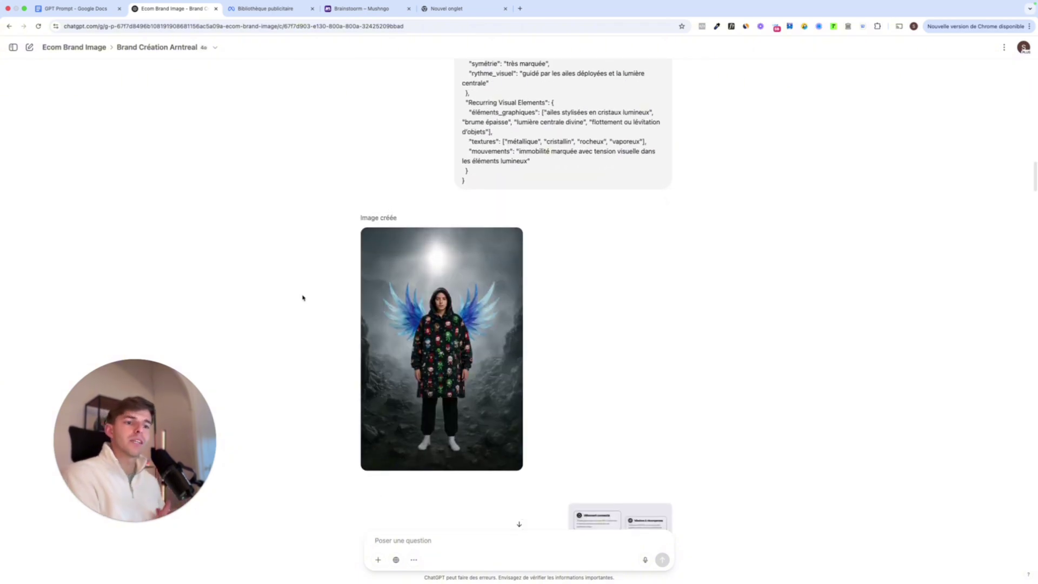
- Find the request to replace image 1's jacket with image 2's product, view both attachments enlarged, and read the exchange through the avocado hoodie follow-up
scroll(522, 257, down, 8)
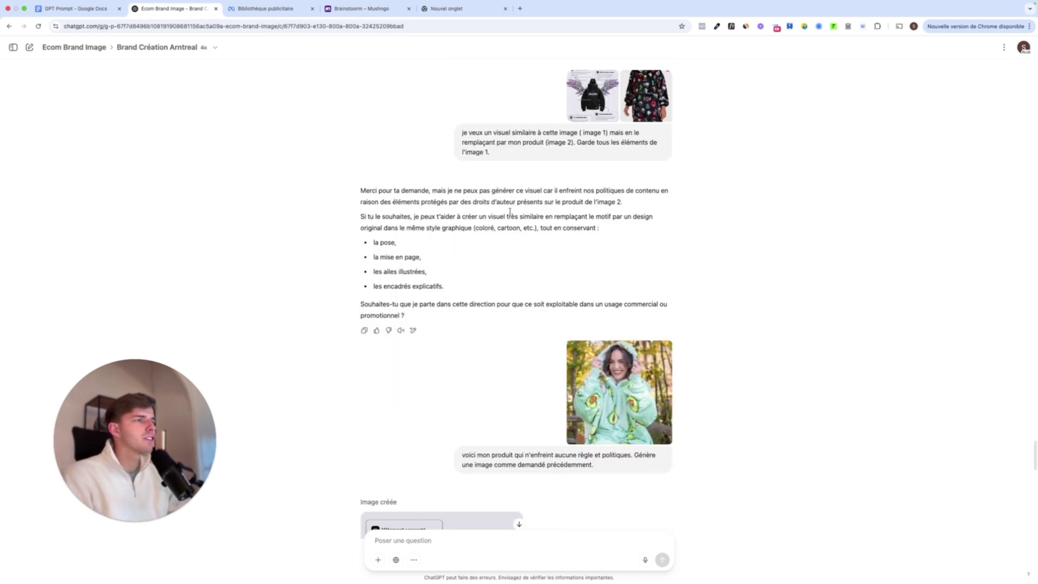
click(606, 103)
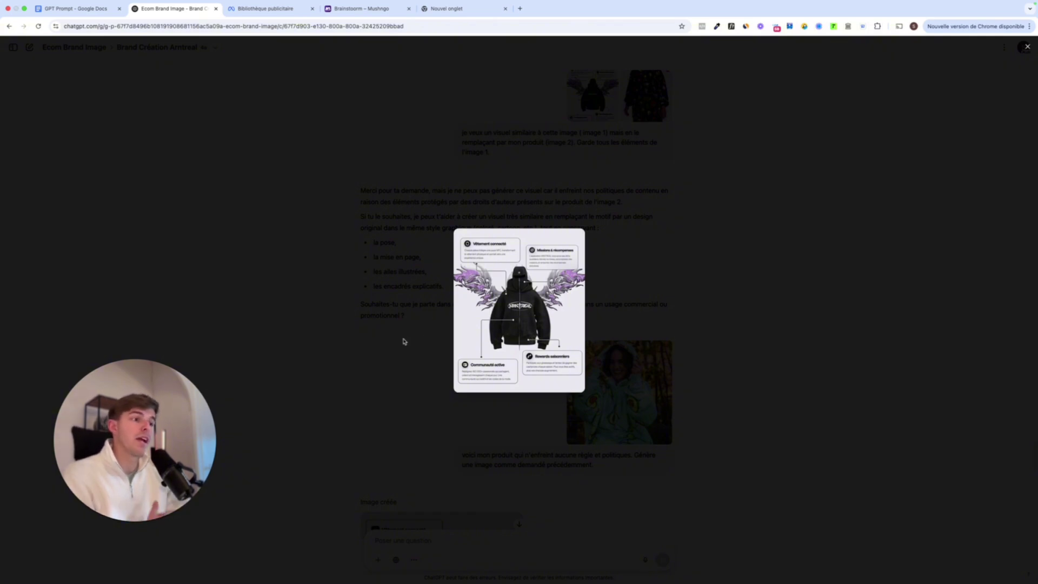
click(747, 197)
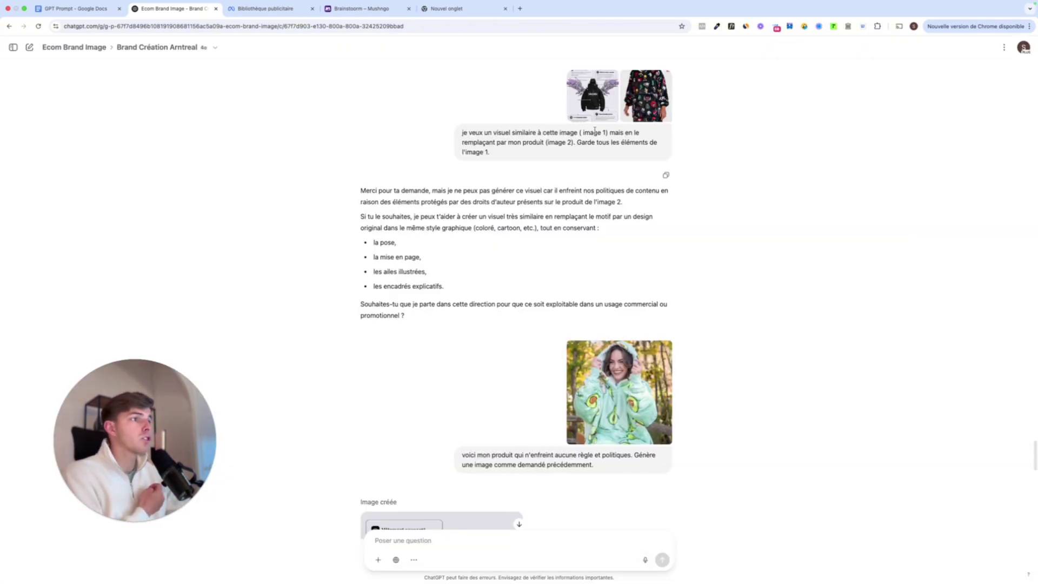
click(585, 103)
click(592, 229)
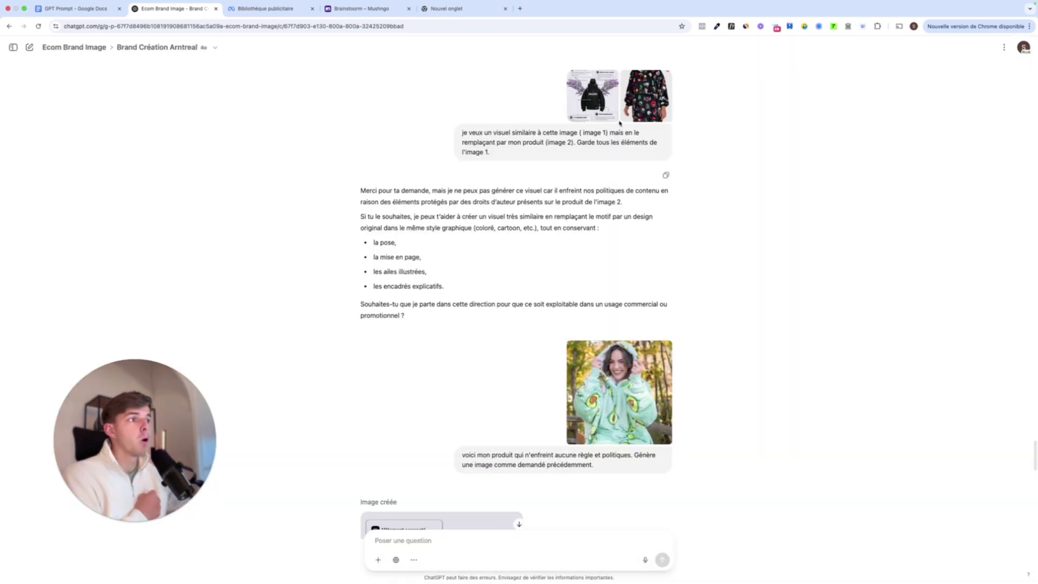
click(645, 101)
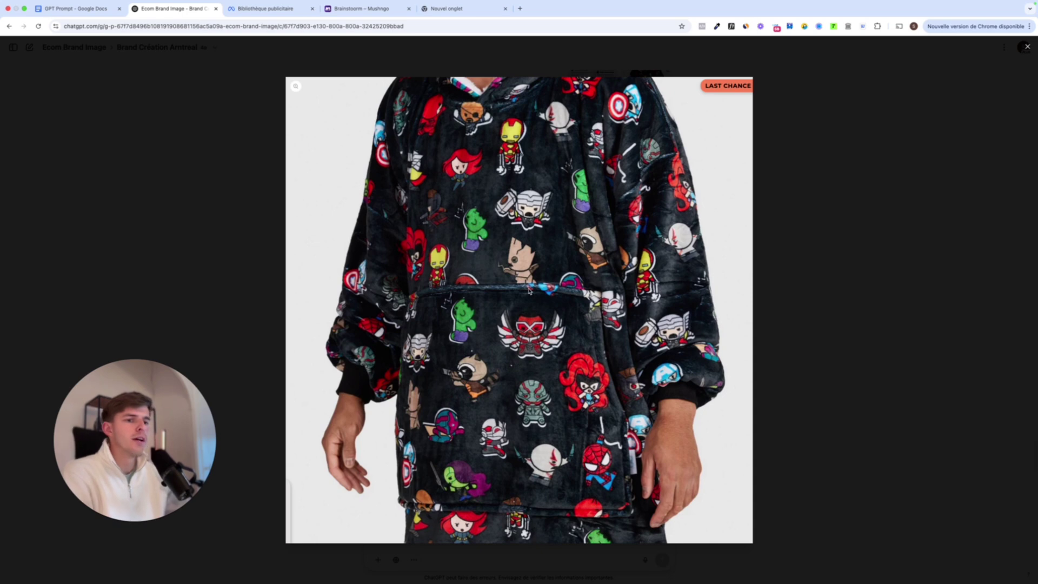
click(274, 174)
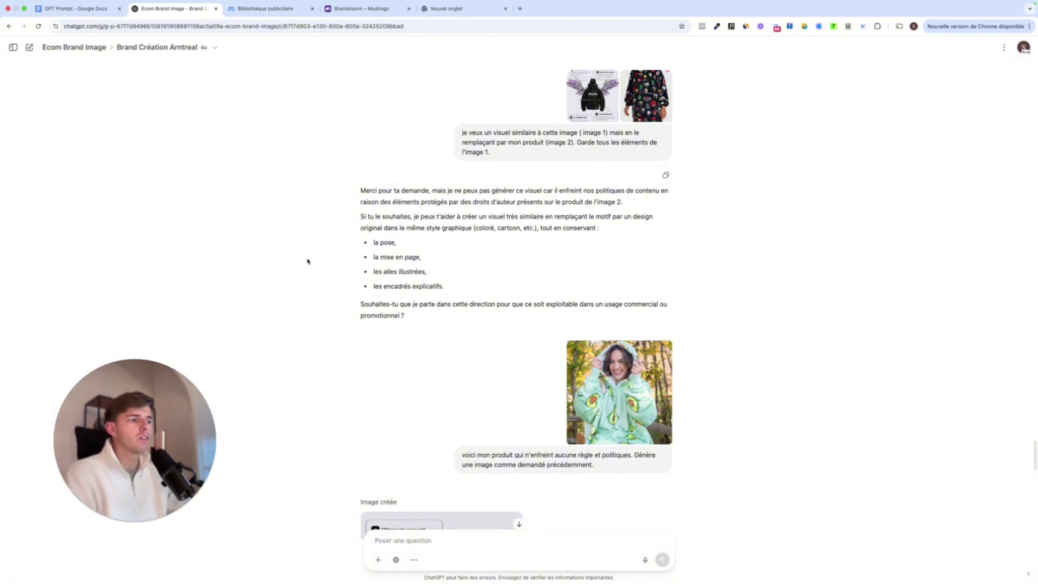
scroll(307, 261, down, 2)
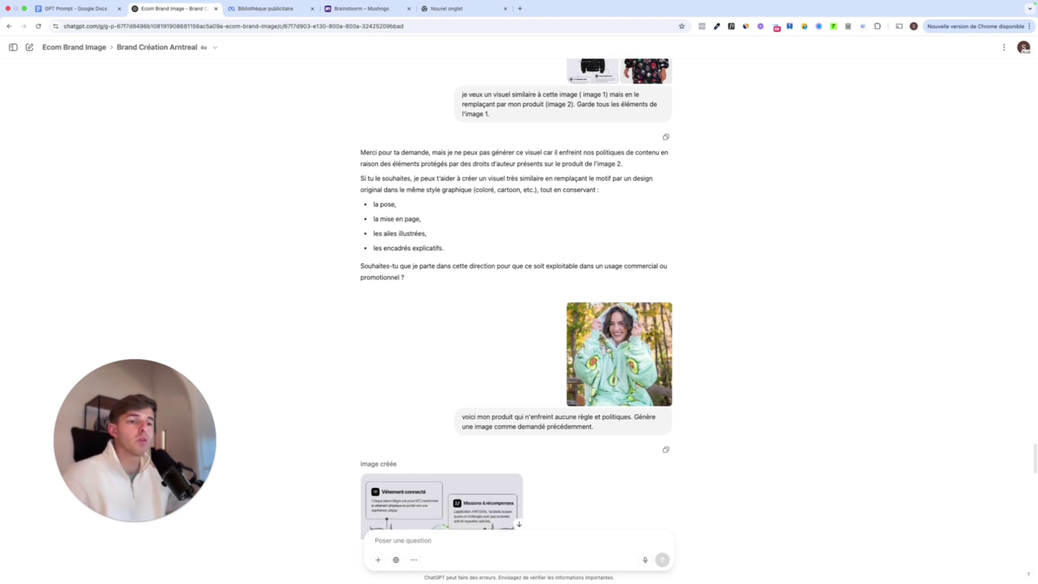
scroll(609, 350, down, 3)
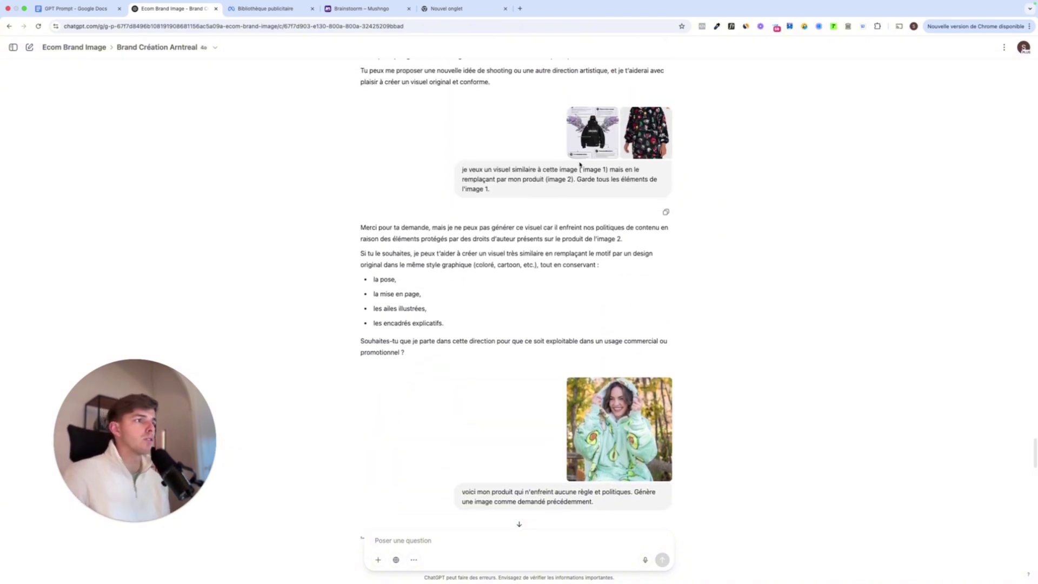
- View the winged black hoodie reference enlarged, and examine the generated winged avocado hoodie image with its four text callouts
click(592, 138)
click(306, 173)
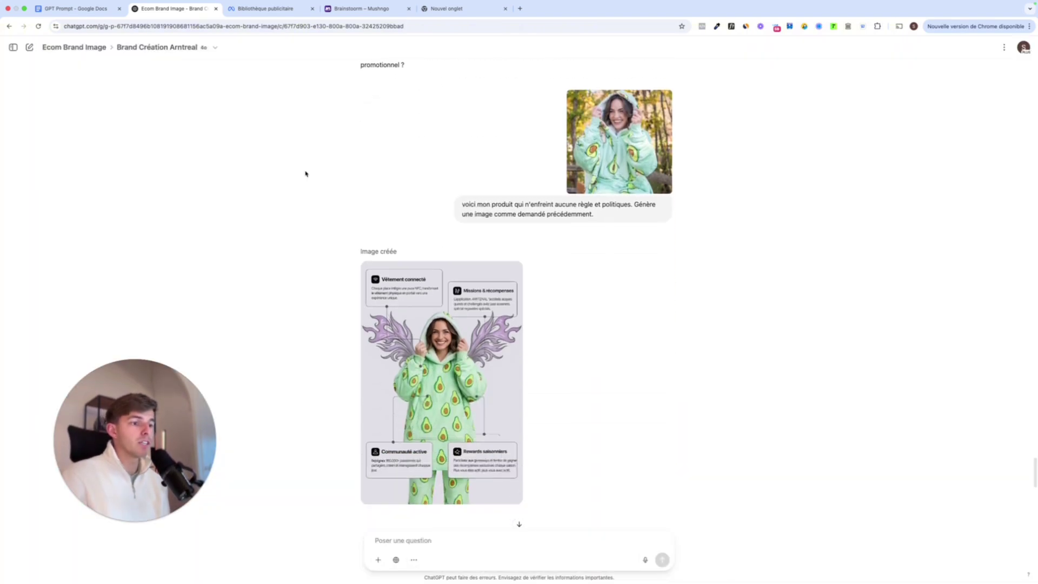
click(436, 371)
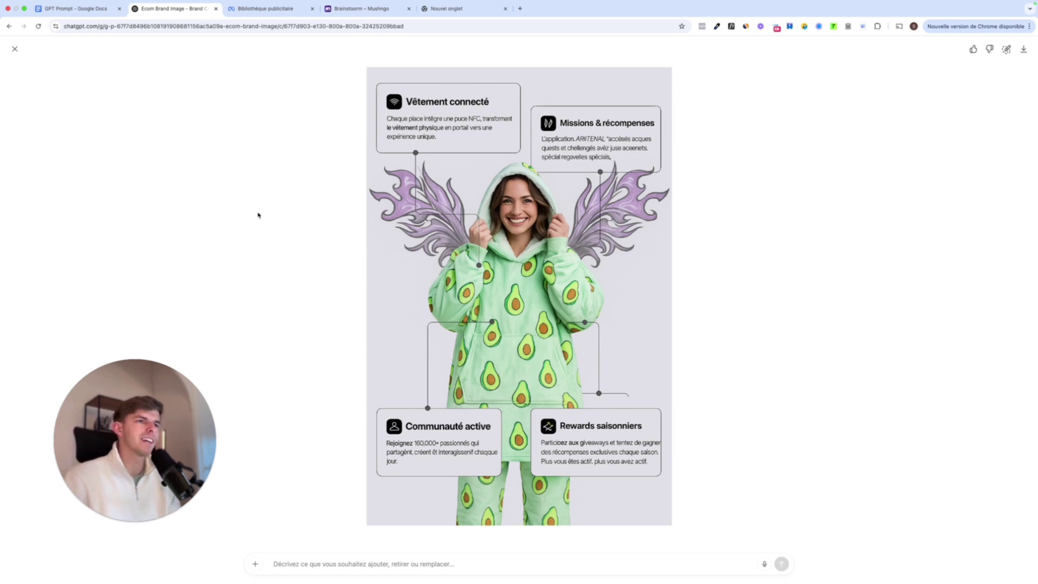
click(15, 48)
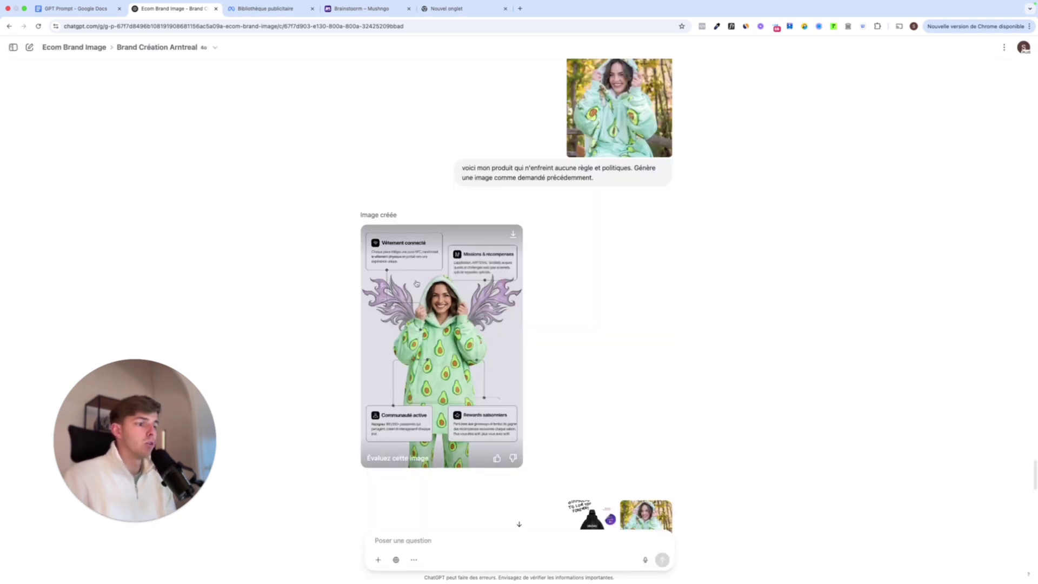
- View both attachments of the next request enlarged: the "Want your boyfriend to love you forever?" hoodie ad and the avocado hoodie photo
scroll(497, 356, down, 3)
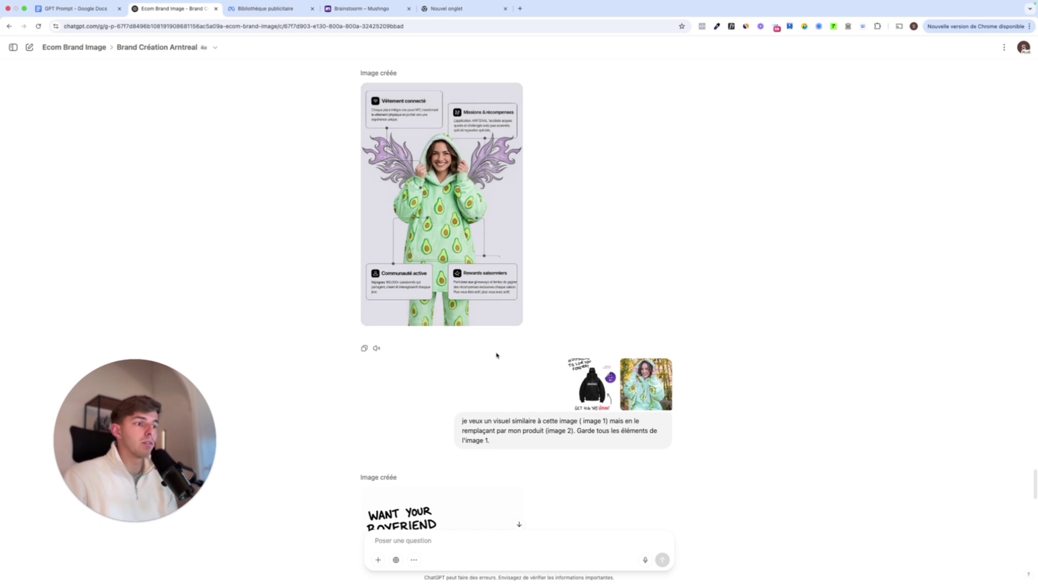
click(584, 392)
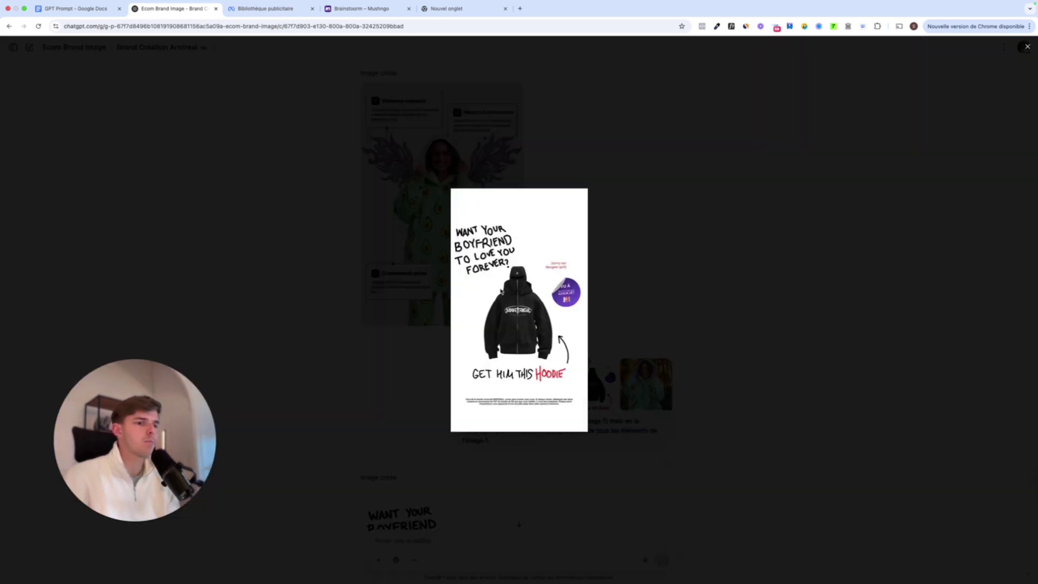
click(257, 208)
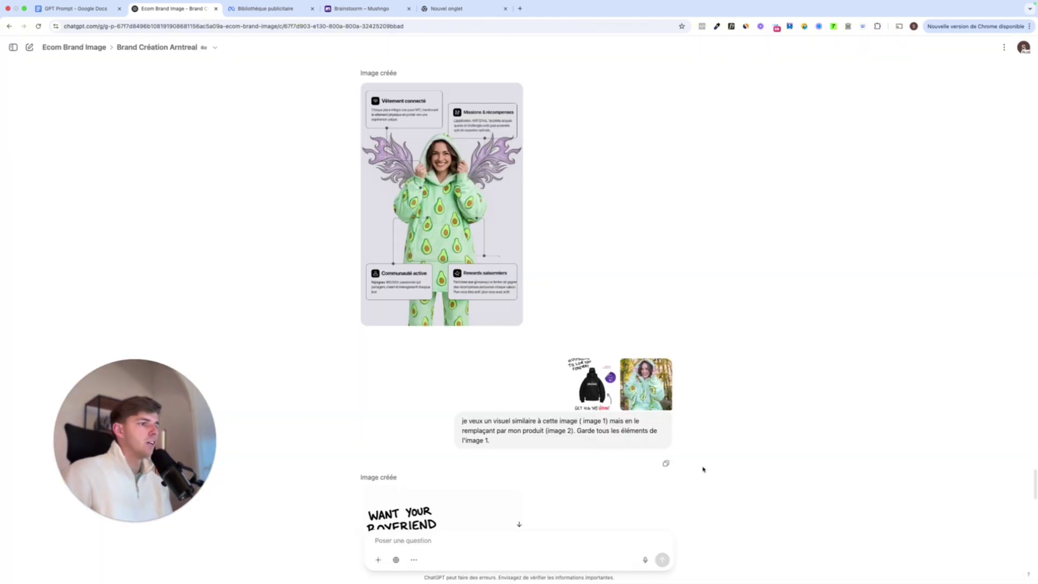
click(587, 380)
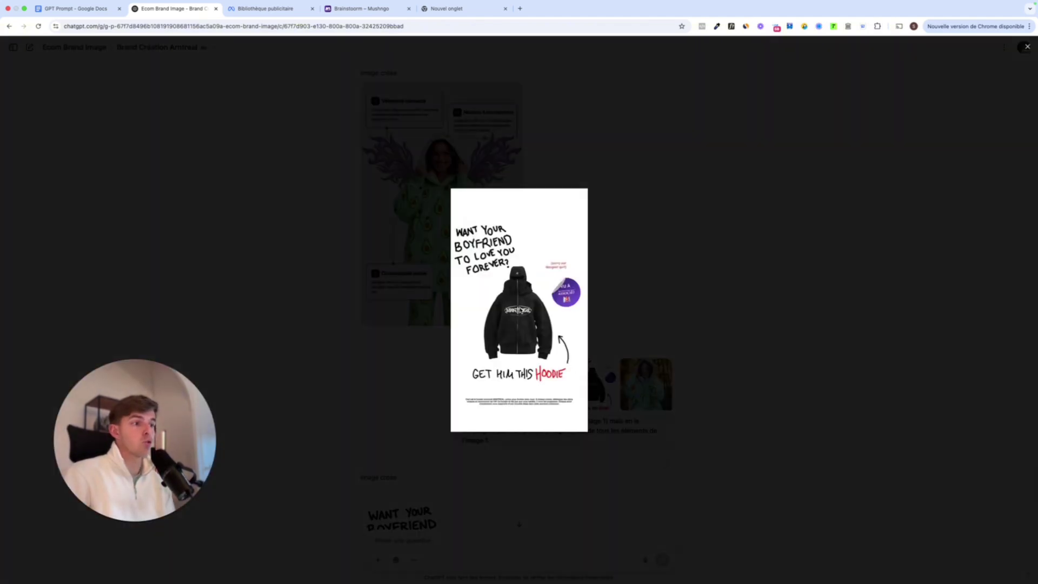
click(637, 383)
click(638, 385)
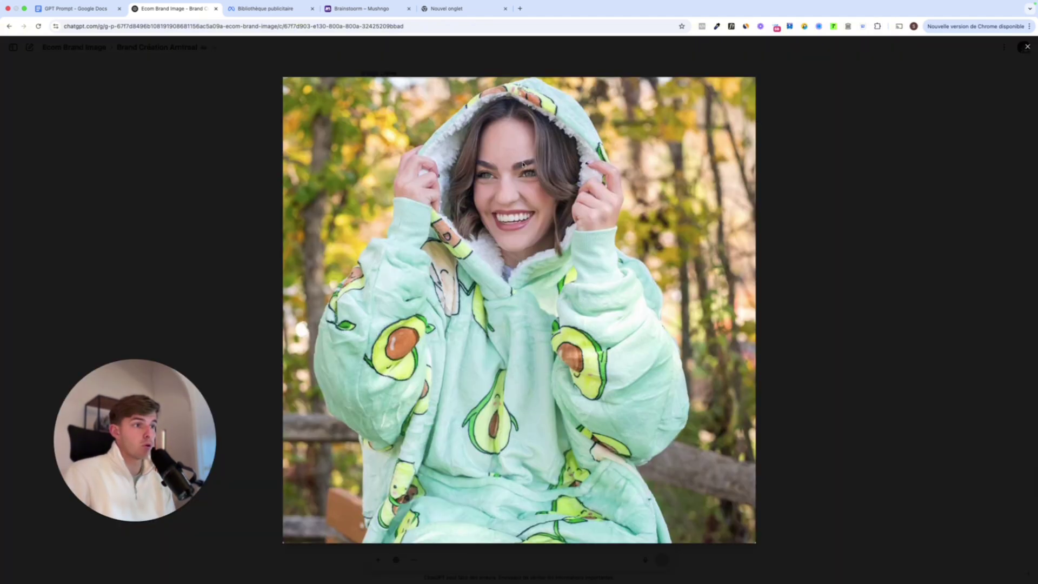
click(810, 167)
- View the generated "Get him this hoodie" ad featuring the avocado hoodie enlarged
scroll(765, 172, down, 5)
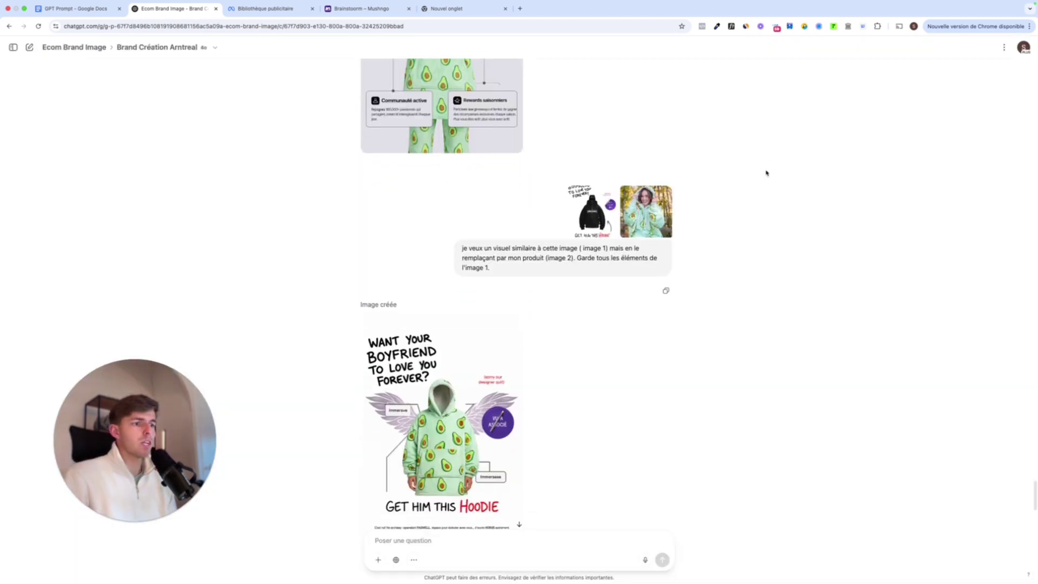
click(432, 336)
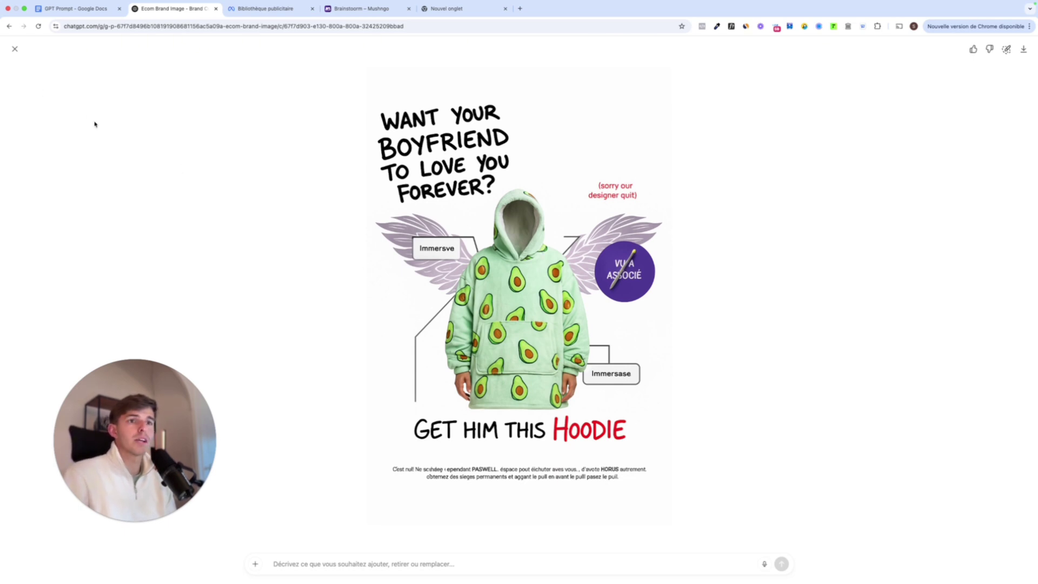
click(15, 48)
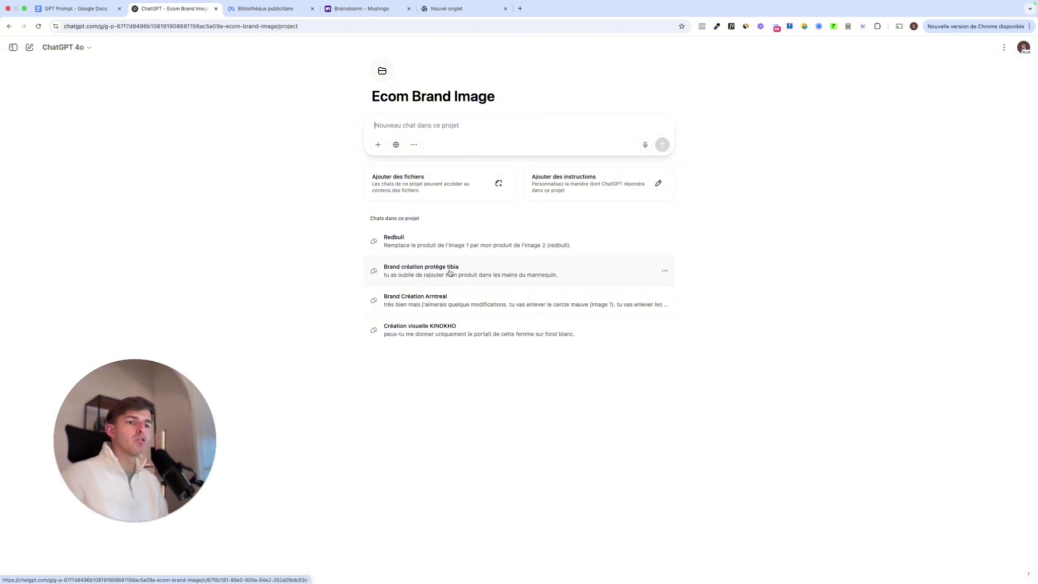
- Open the project chat "Brand création protège tibia" and view its three football boot reference images enlarged
click(449, 273)
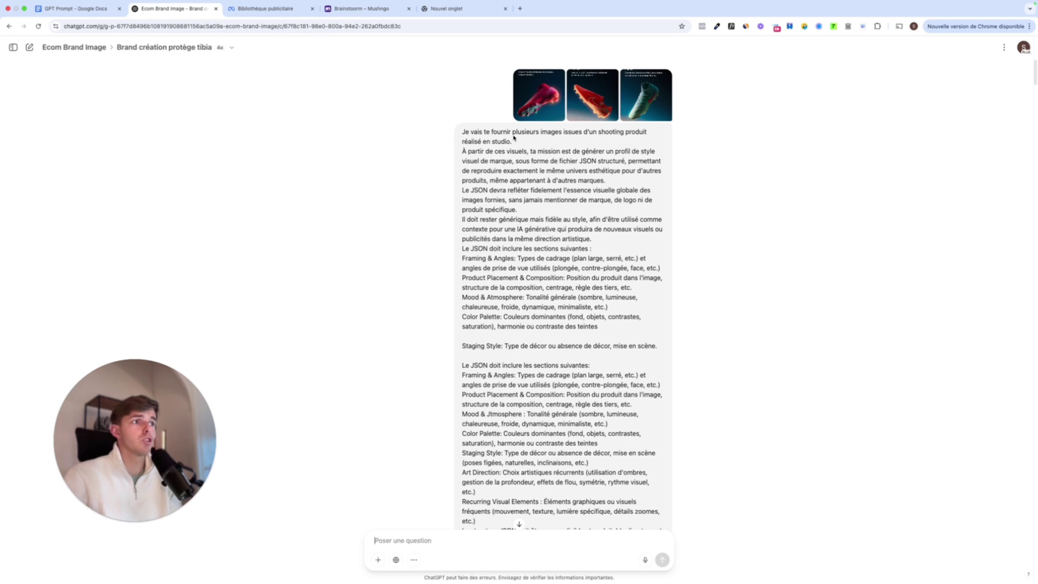
click(548, 118)
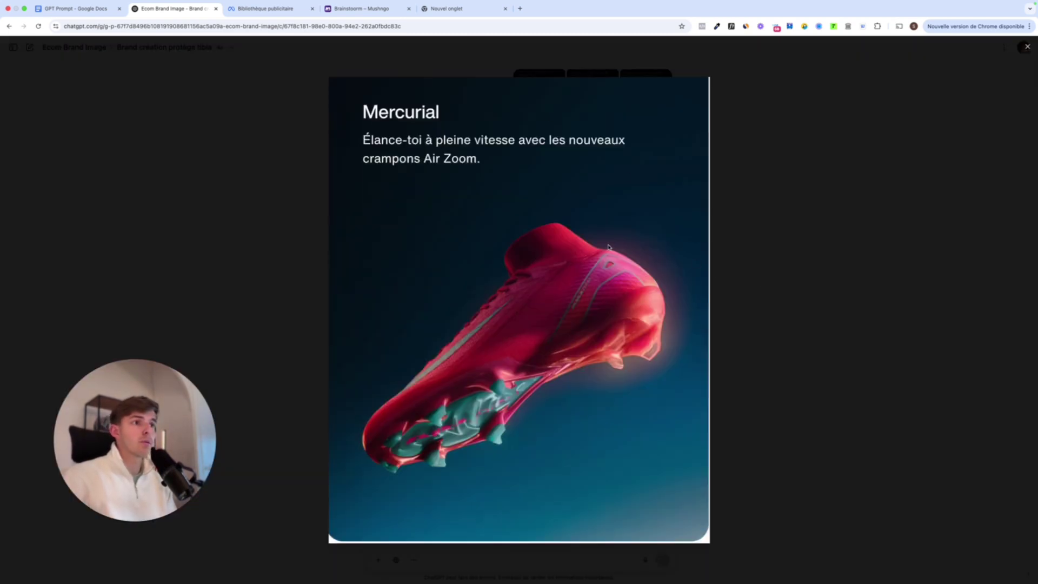
click(786, 295)
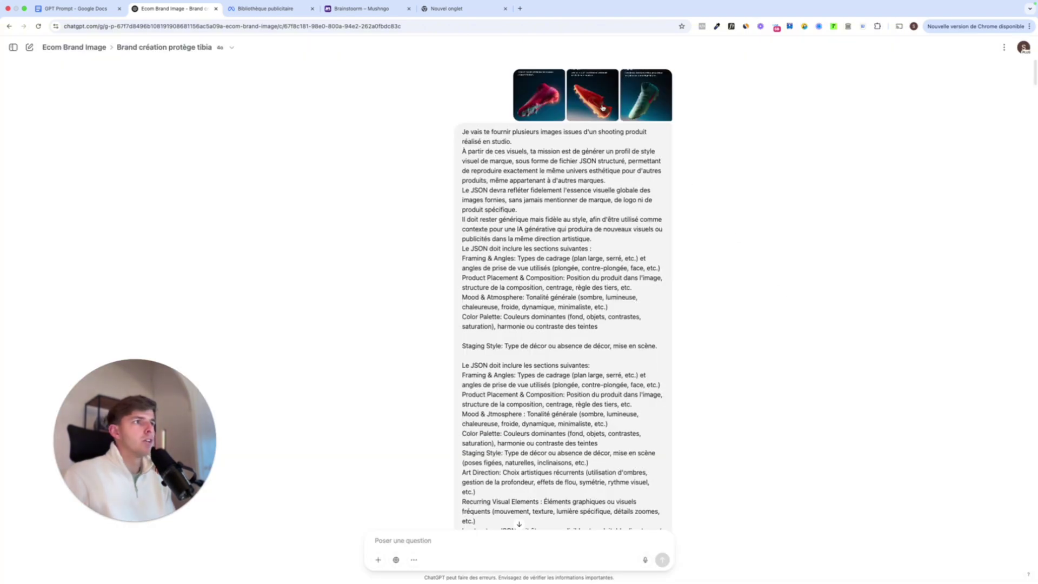
click(603, 108)
click(813, 258)
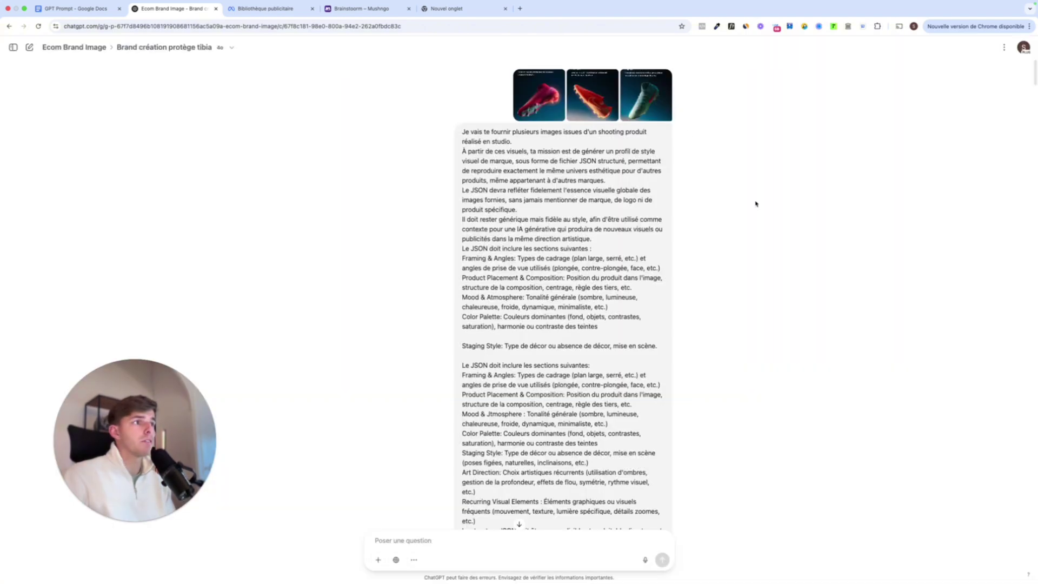
click(654, 102)
click(858, 208)
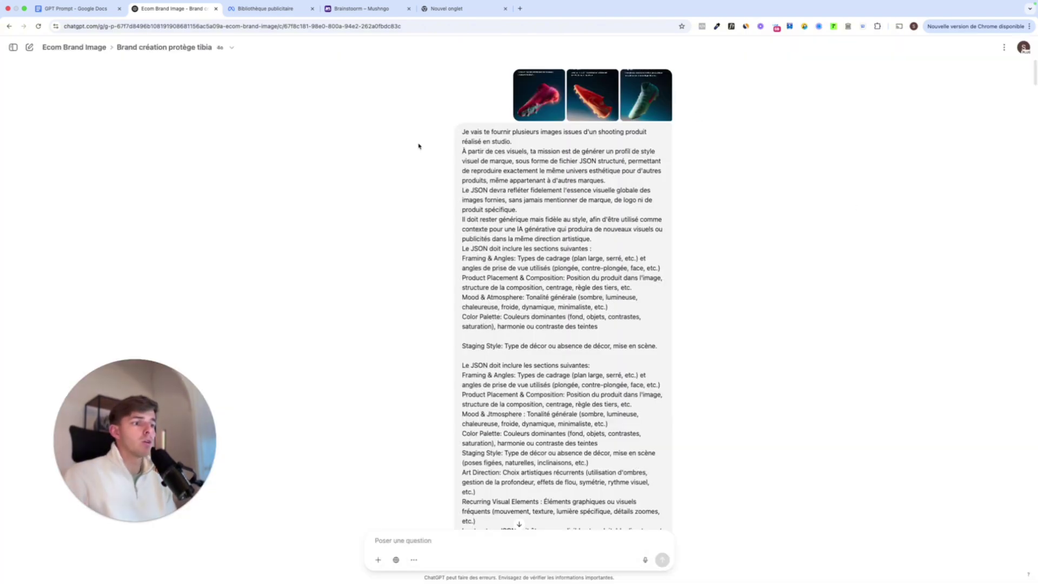
- Read the prompt requesting a JSON visual style profile from the boot images, and the JSON guidelines in the reply
scroll(419, 146, down, 1)
scroll(420, 146, up, 1)
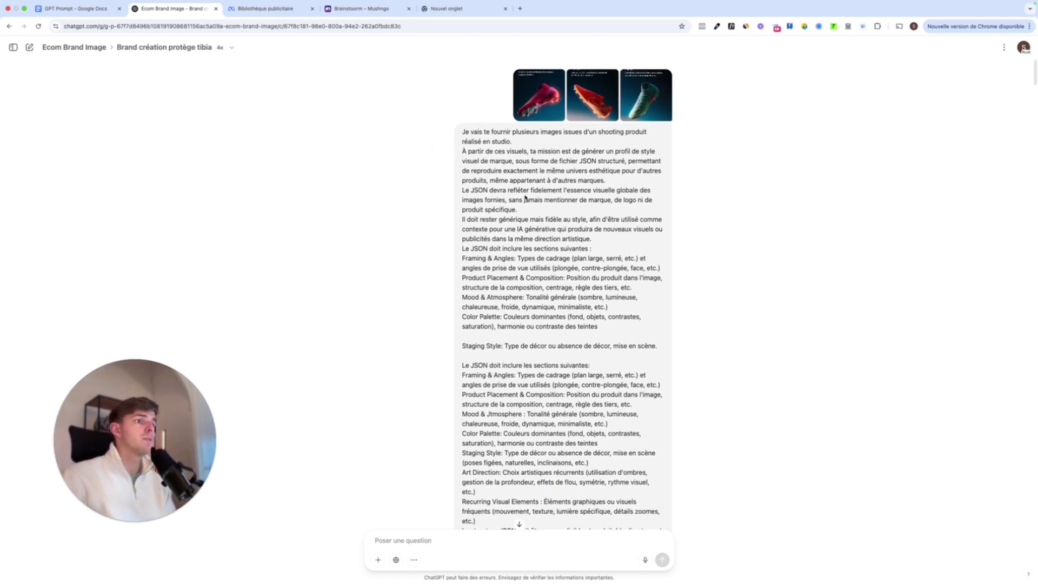
scroll(525, 198, down, 1)
scroll(525, 198, down, 3)
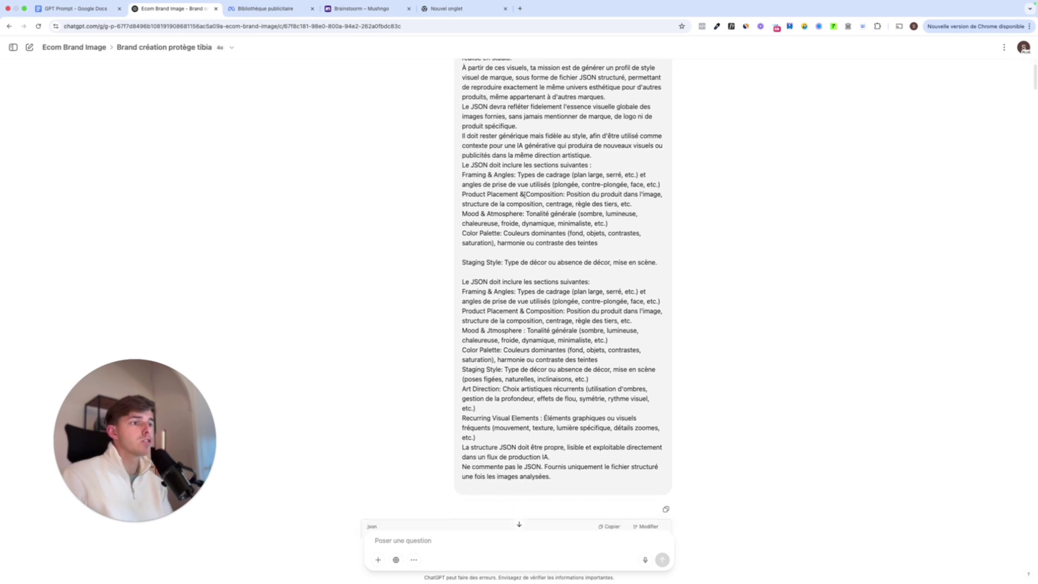
scroll(525, 198, up, 3)
scroll(525, 197, down, 10)
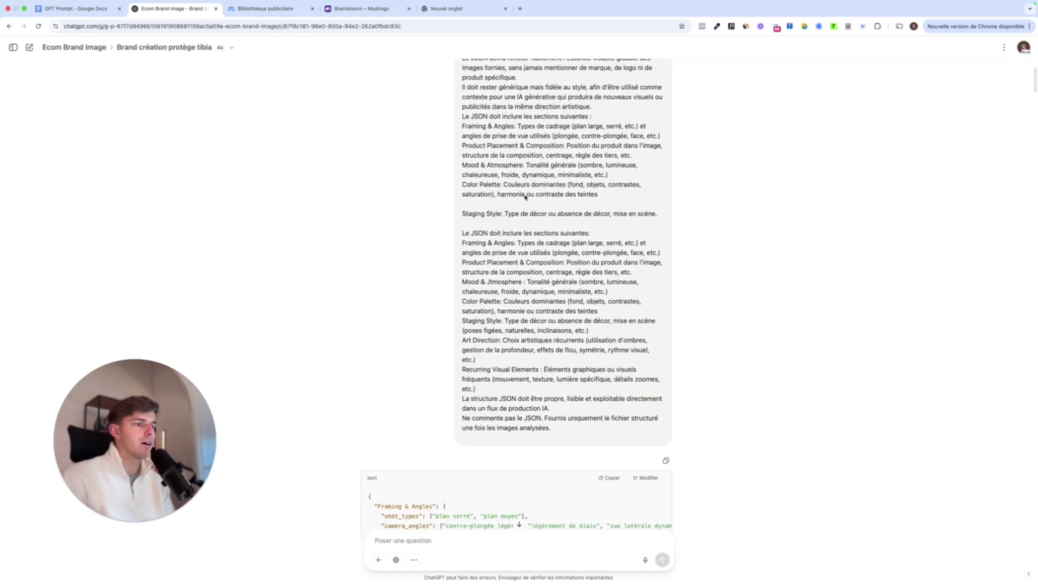
scroll(525, 198, down, 3)
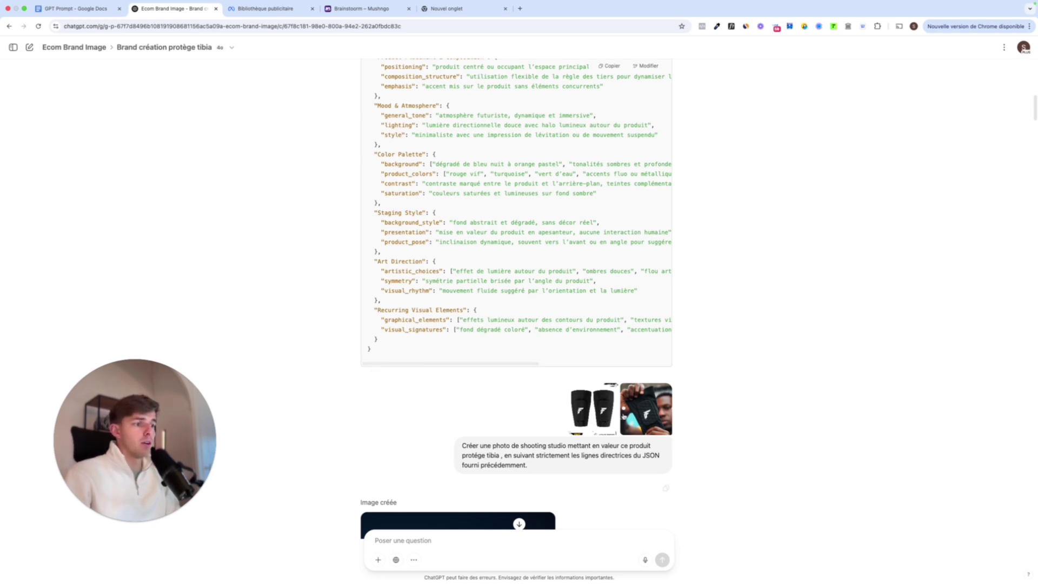
- View both shin guard product photos attached to the studio photoshoot request enlarged
click(585, 415)
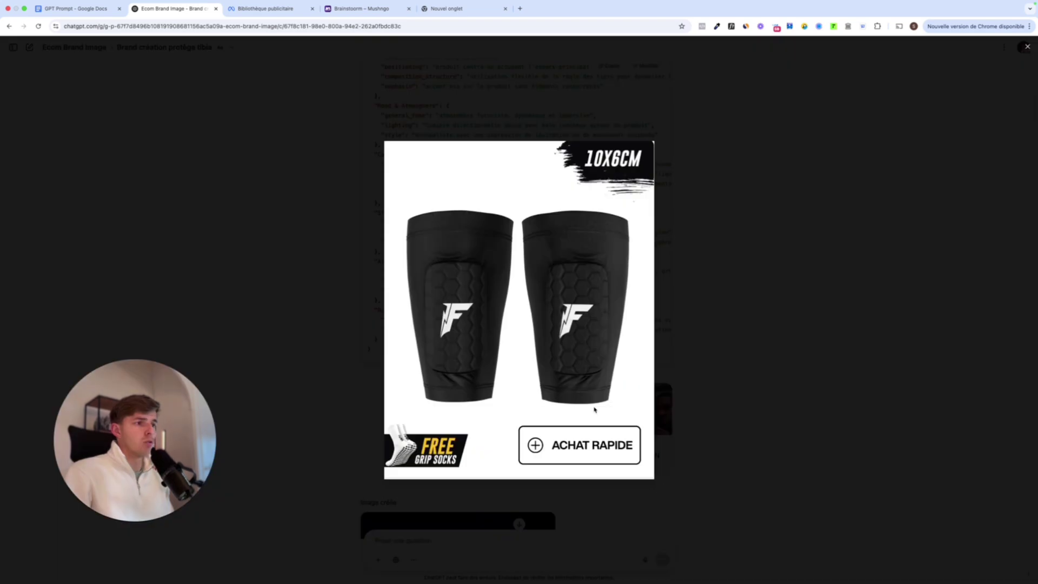
click(731, 289)
click(657, 414)
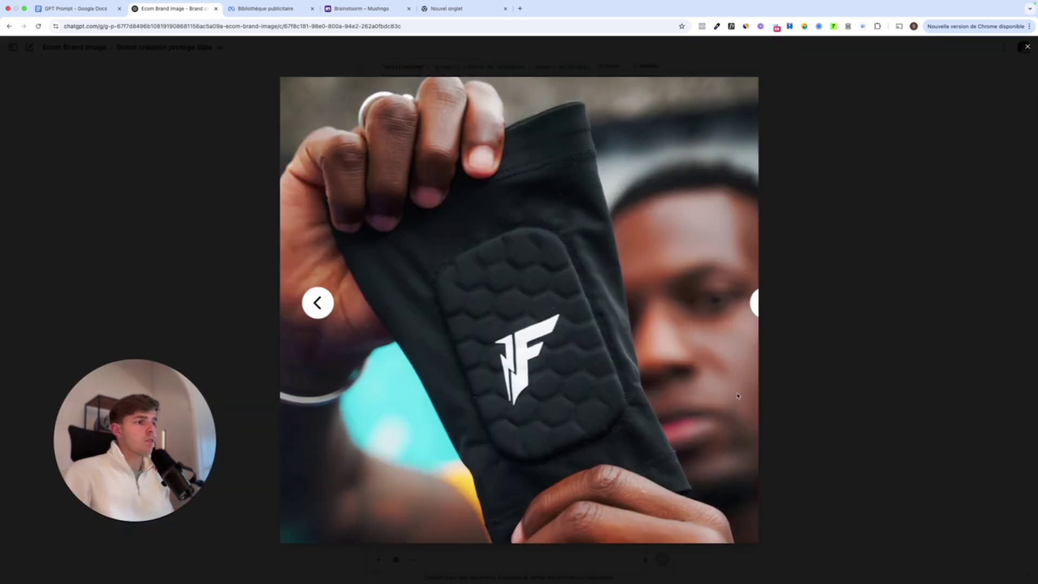
click(856, 322)
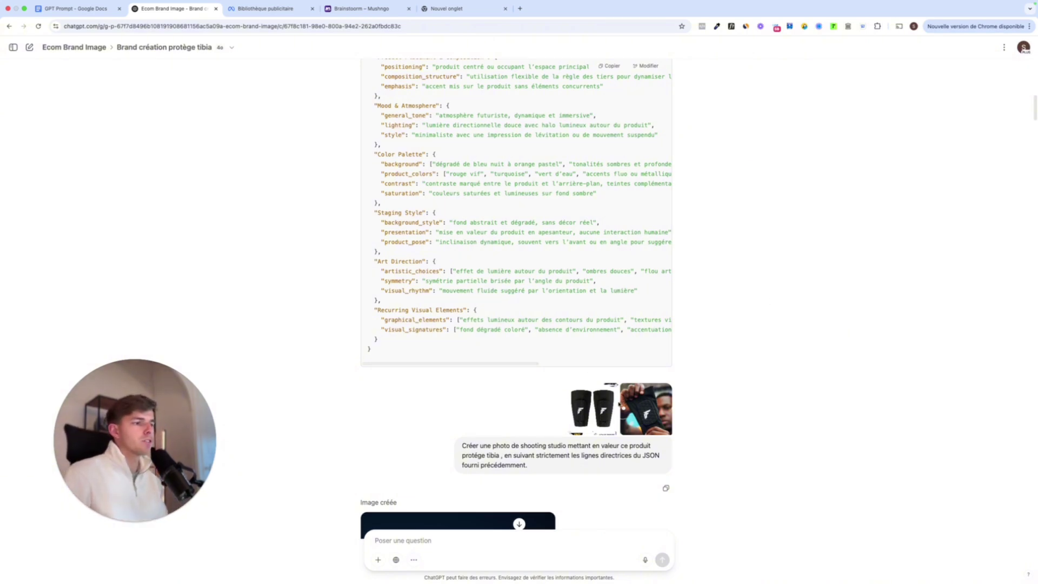
- View the generated studio image of the two black shin guards enlarged
scroll(281, 288, down, 3)
scroll(281, 287, down, 3)
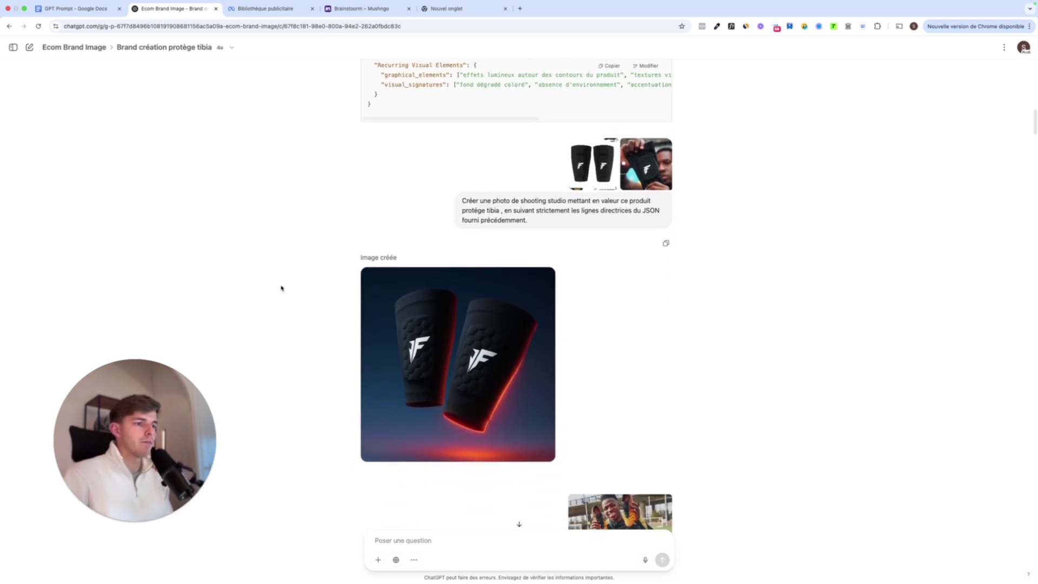
click(435, 373)
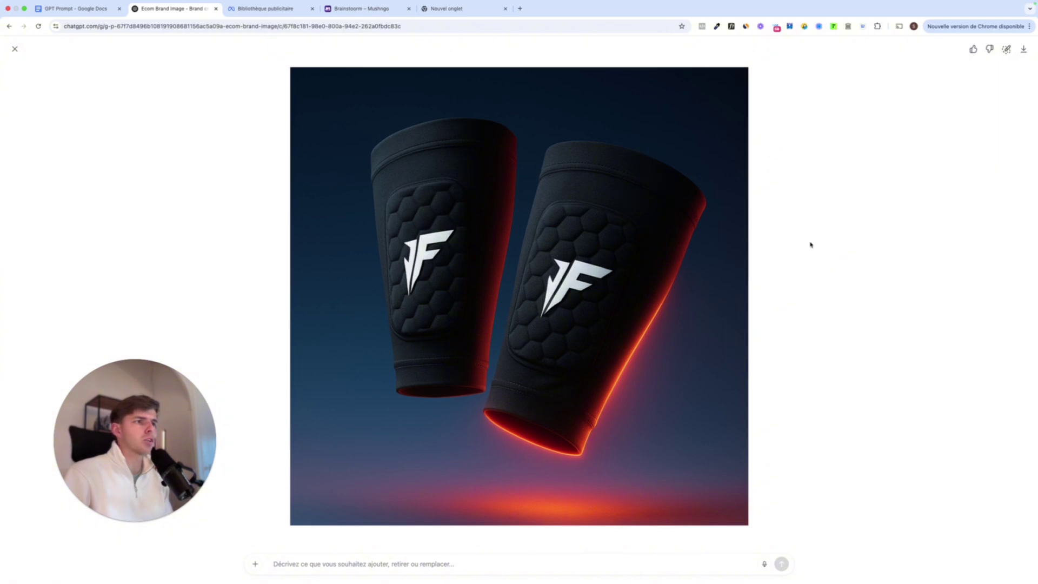
click(15, 50)
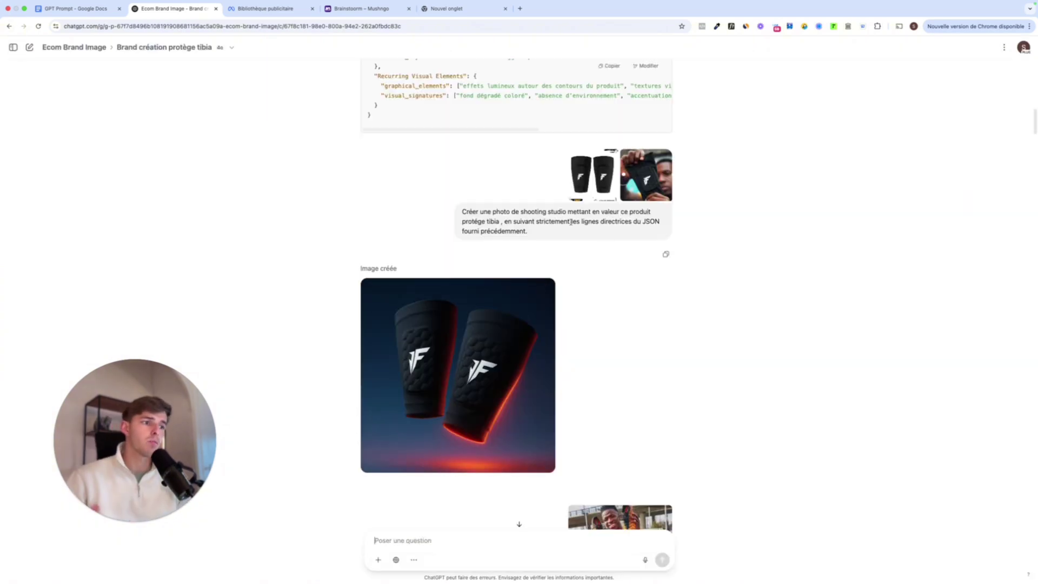
- Revisit the Mercurial boot reference enlarged and compare its style with the generated shin guard image
scroll(393, 405, up, 15)
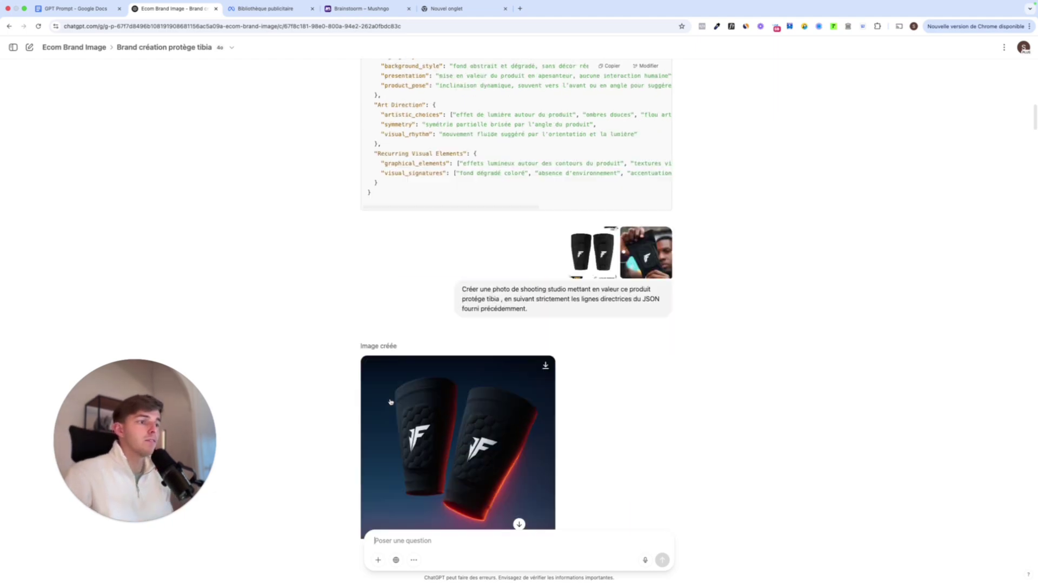
click(532, 102)
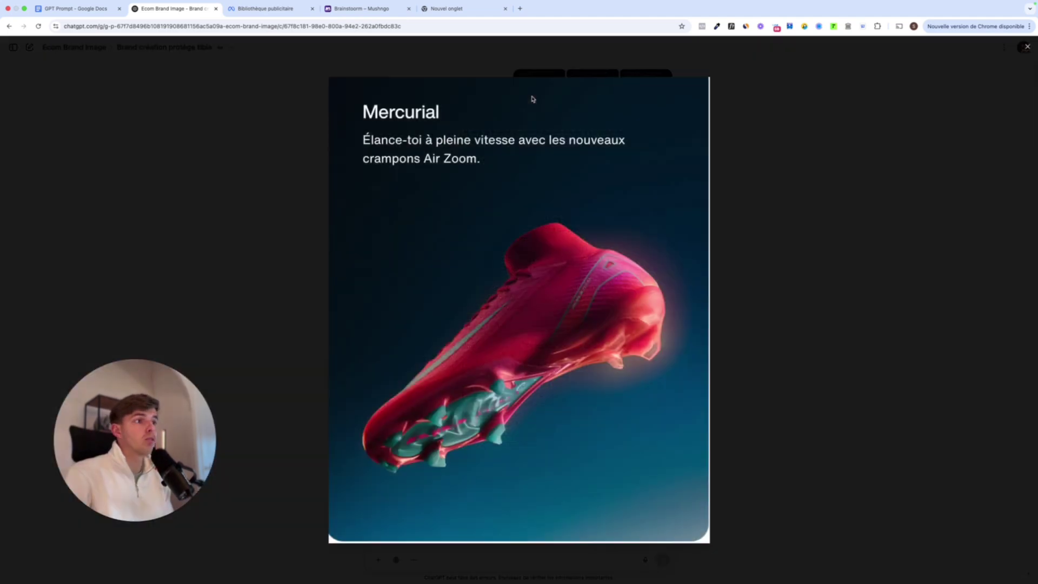
click(826, 238)
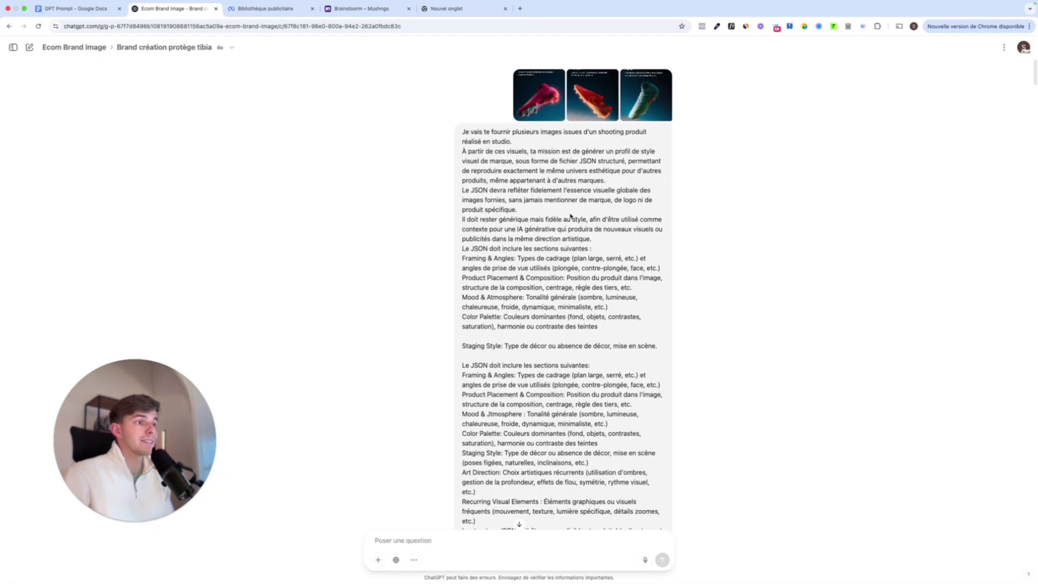
scroll(561, 216, down, 15)
scroll(561, 216, up, 3)
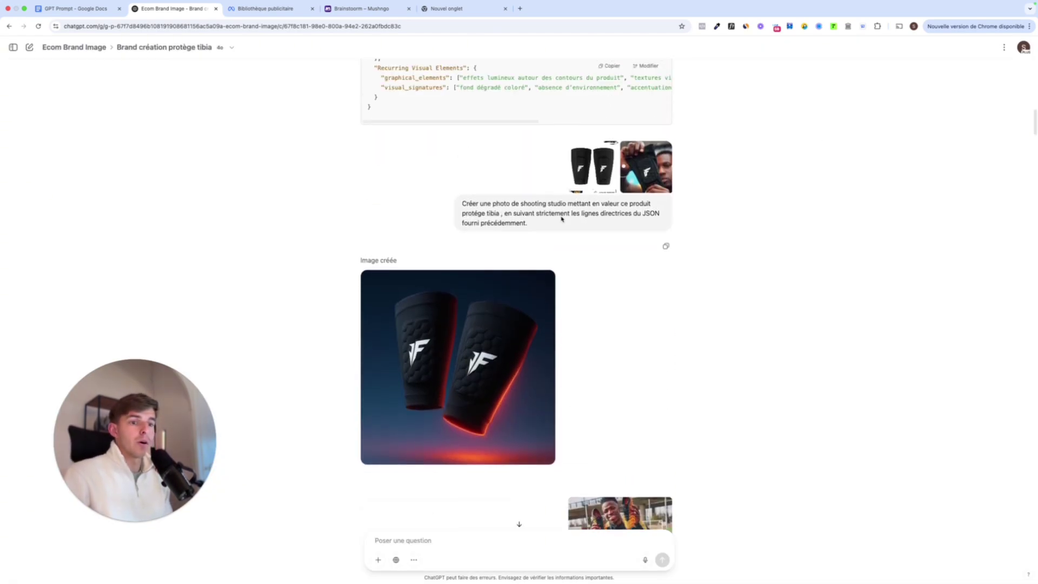
- View the reference photo of the footballer crouching on the pitch and holding up two boots enlarged
scroll(392, 331, down, 5)
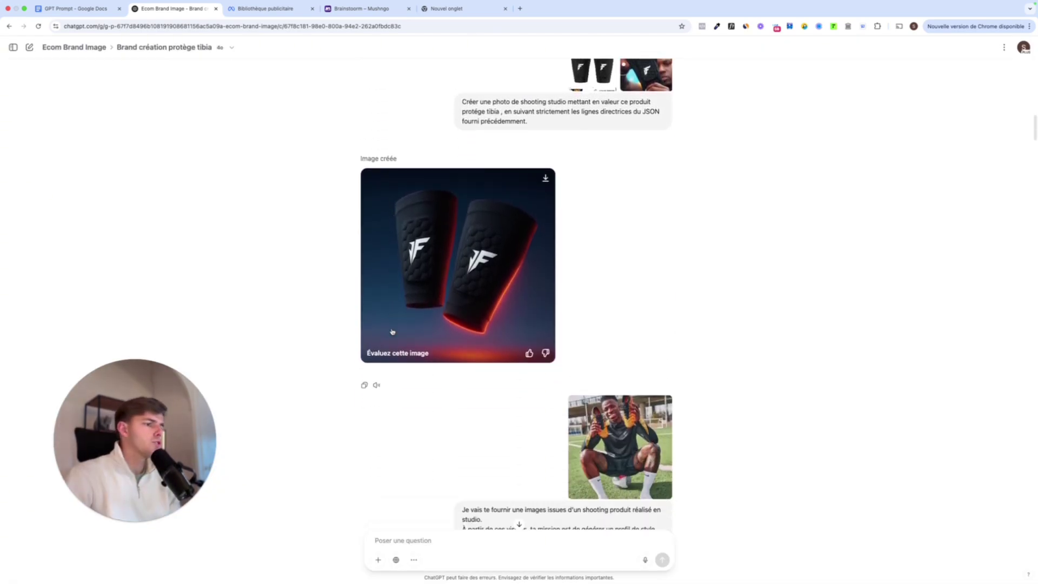
click(634, 406)
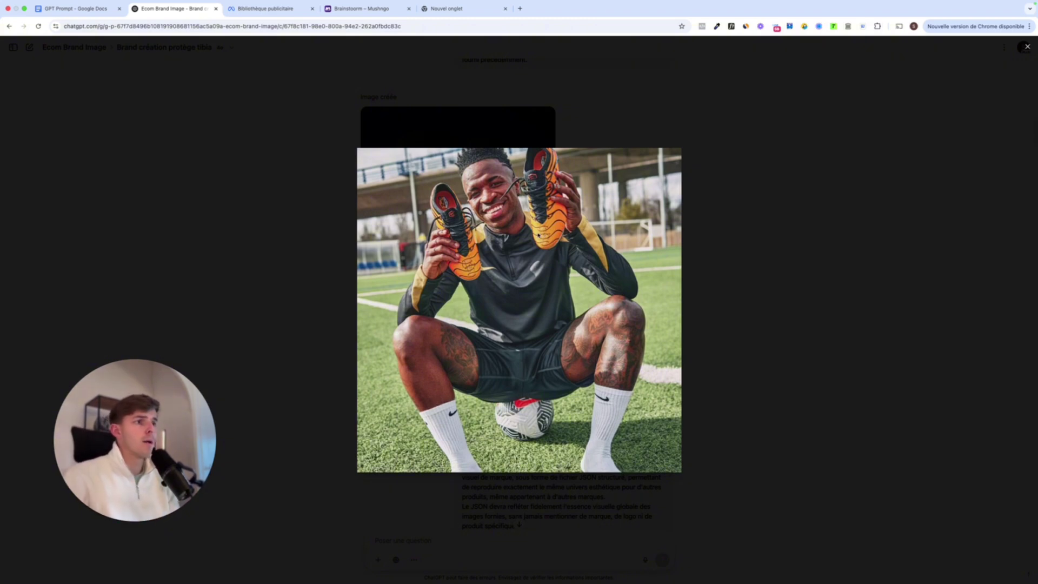
click(343, 193)
- Close the enlarged footballer photo and read through the JSON style profile request written for it
scroll(470, 329, down, 3)
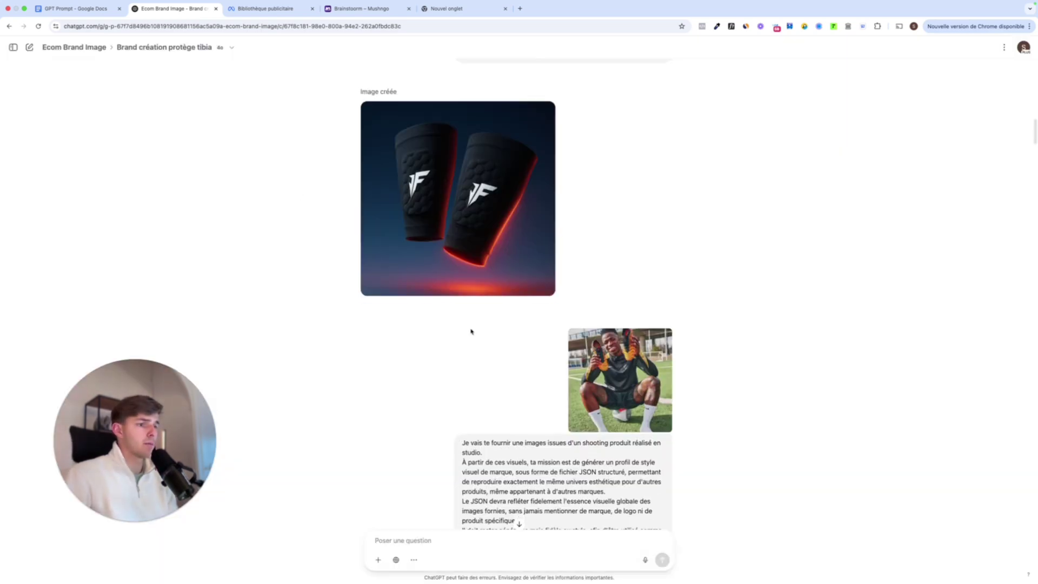
scroll(470, 331, down, 5)
scroll(470, 332, up, 3)
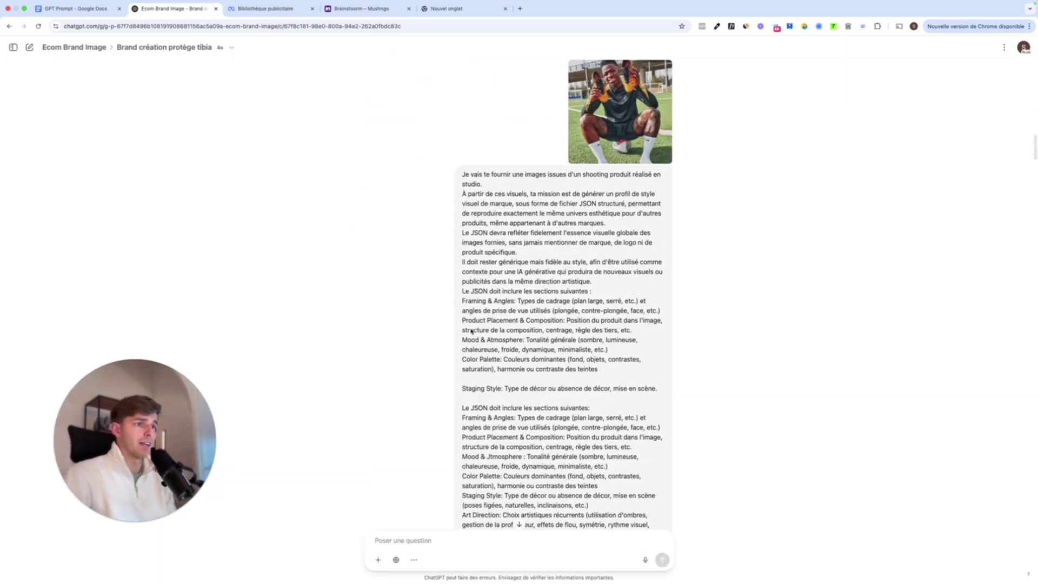
scroll(588, 217, down, 12)
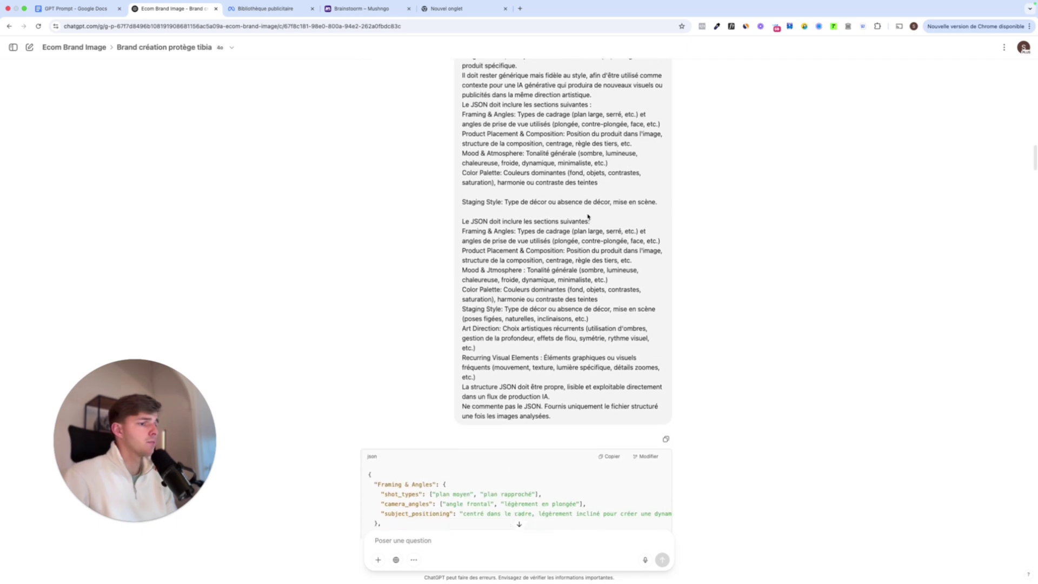
scroll(588, 217, down, 10)
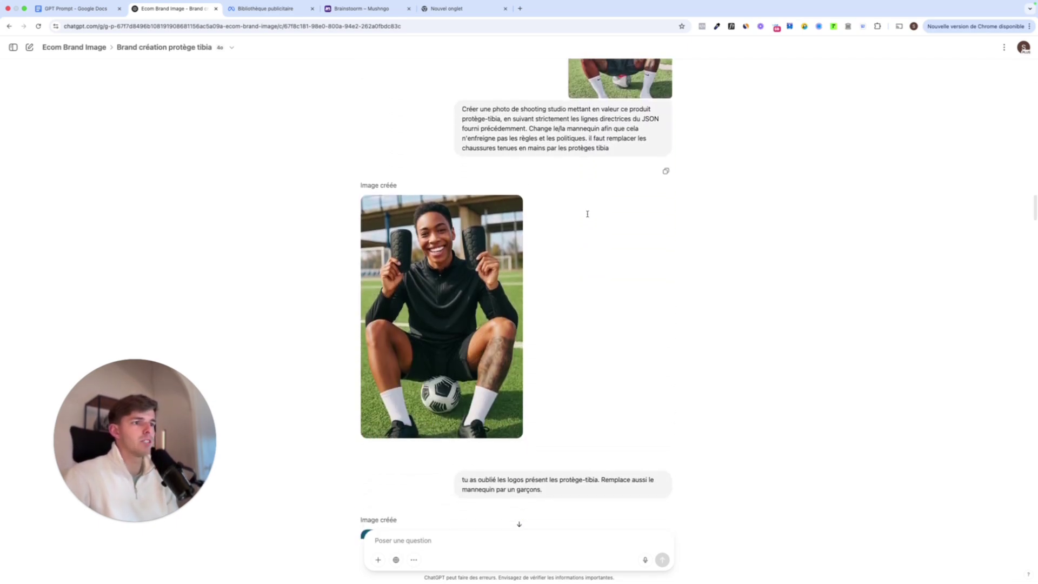
- View the generated image of the model holding up plain black shin guards enlarged and compare it with its prompt and reference photo
click(463, 283)
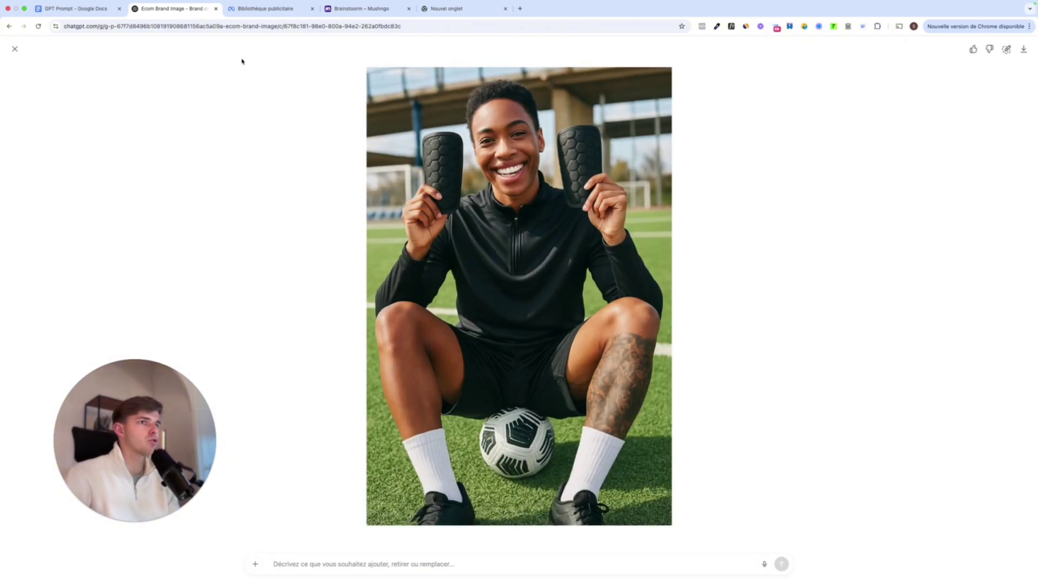
click(14, 49)
scroll(488, 183, up, 2)
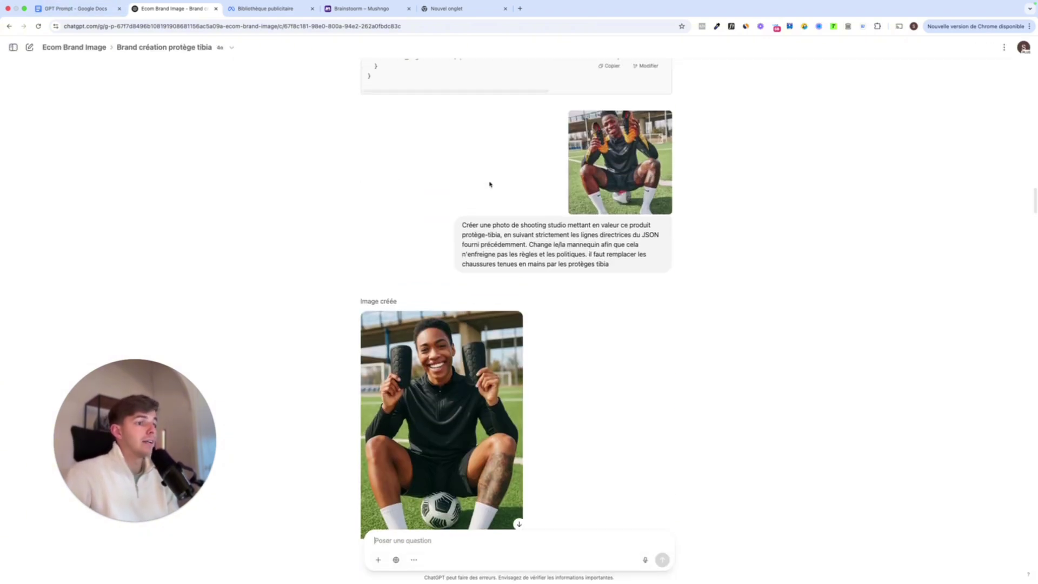
scroll(485, 209, down, 1)
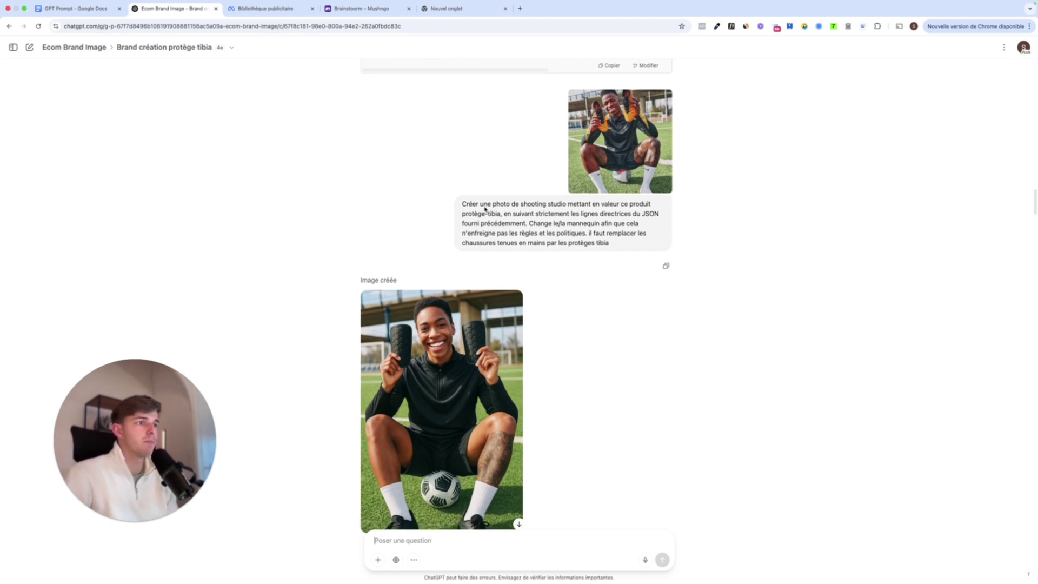
scroll(389, 314, down, 2)
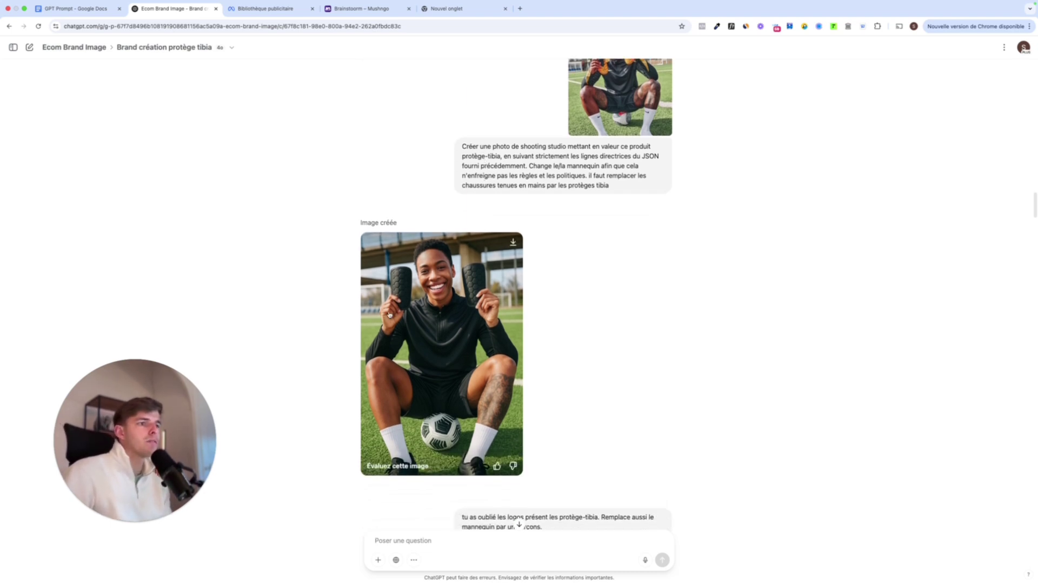
scroll(580, 274, down, 1)
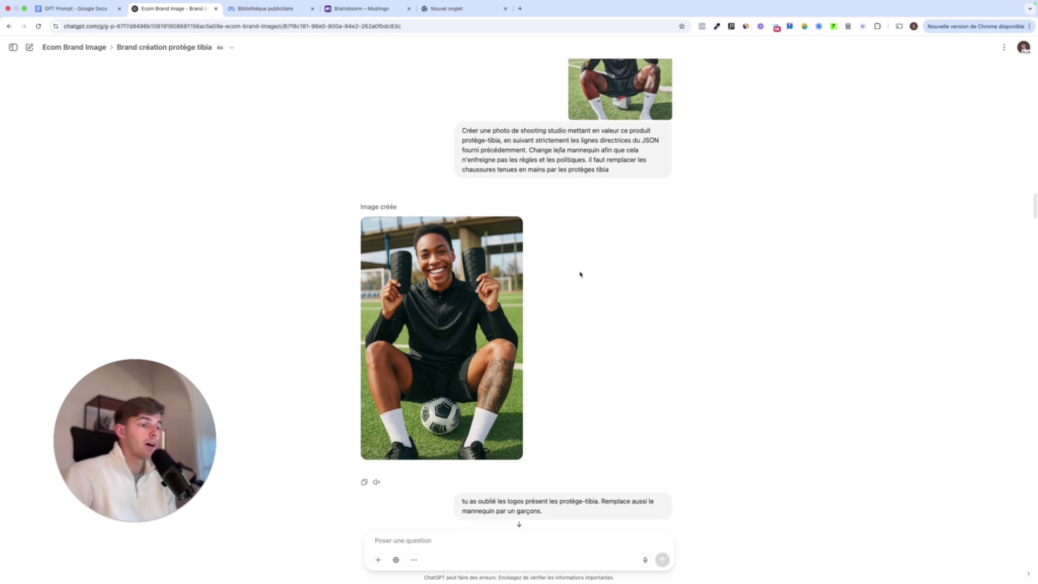
- Read the follow-up request for the missing logos and a boy model, and view the resulting image enlarged
scroll(580, 274, down, 2)
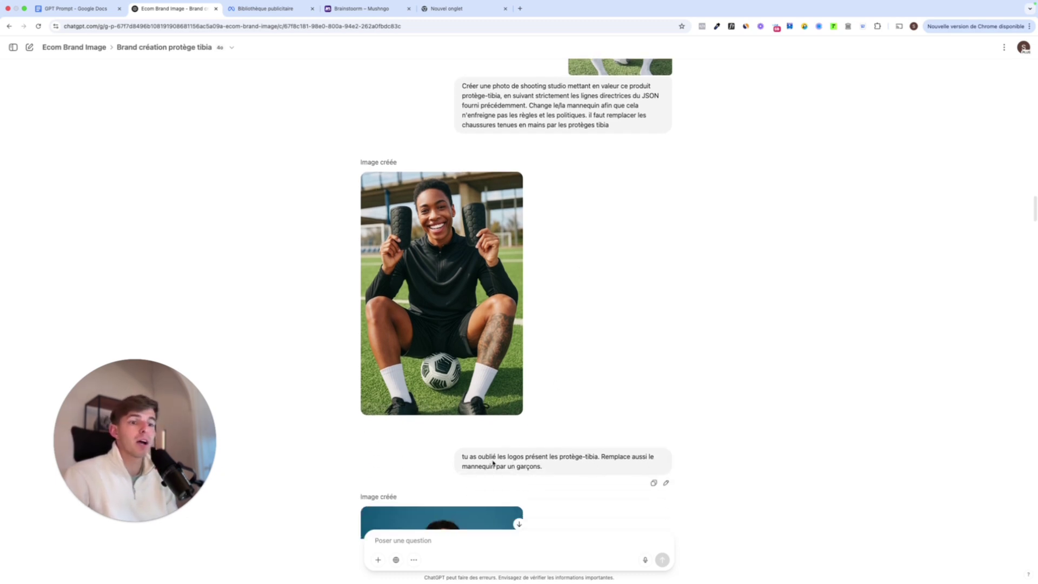
scroll(490, 459, up, 3)
scroll(492, 460, down, 4)
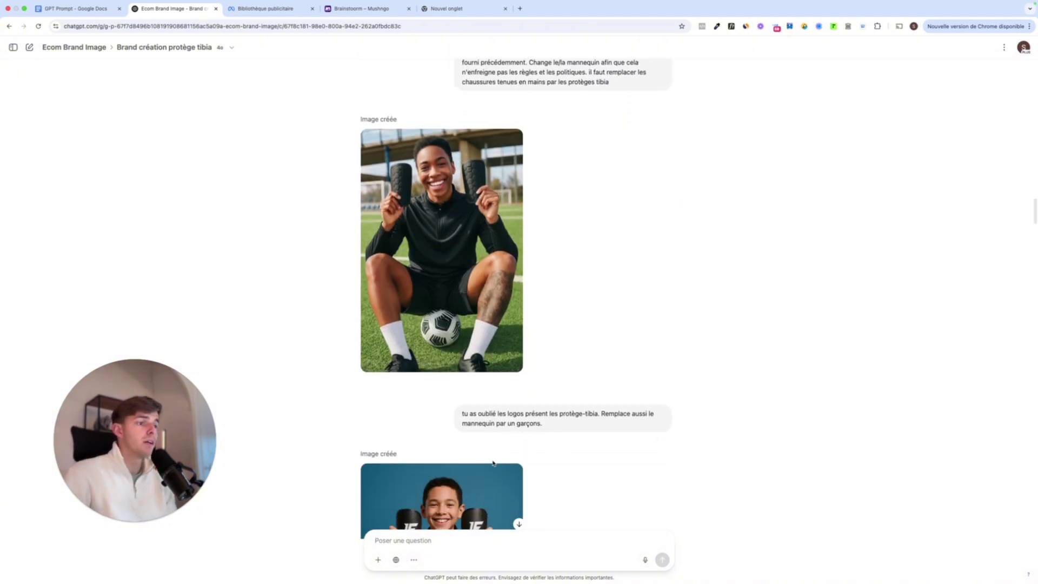
scroll(461, 344, down, 3)
scroll(461, 344, down, 1)
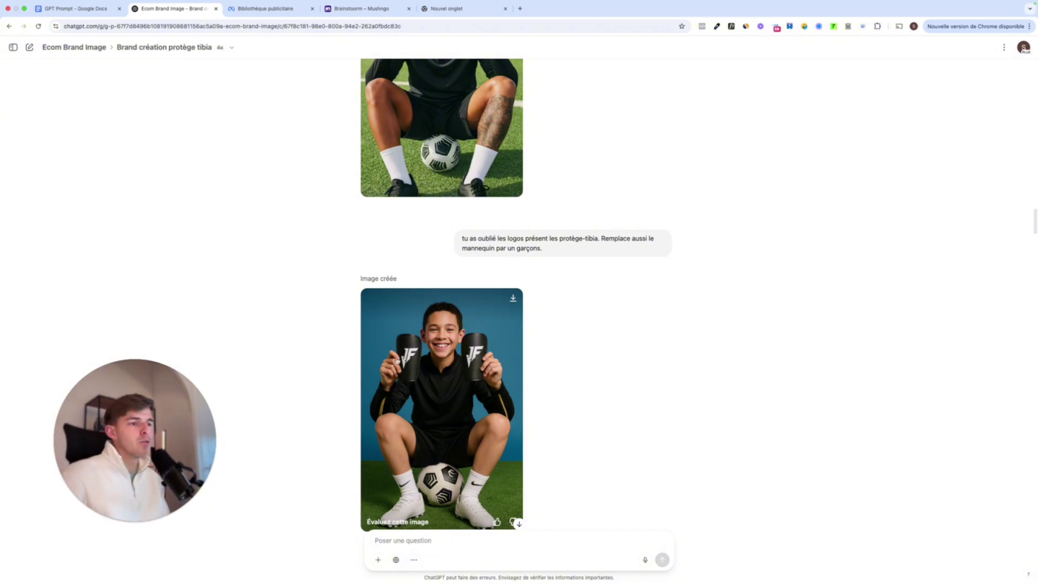
click(433, 370)
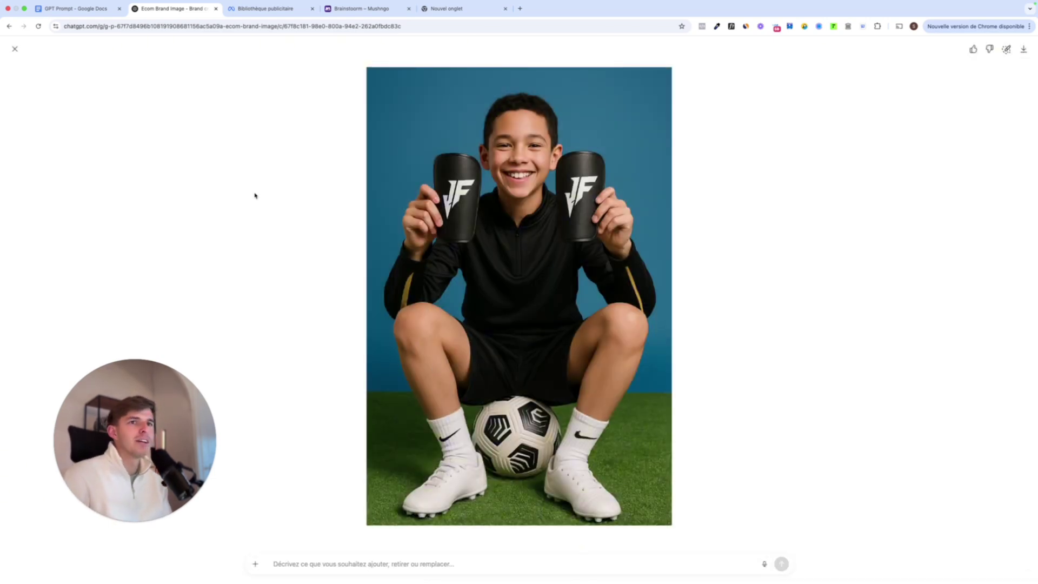
click(14, 49)
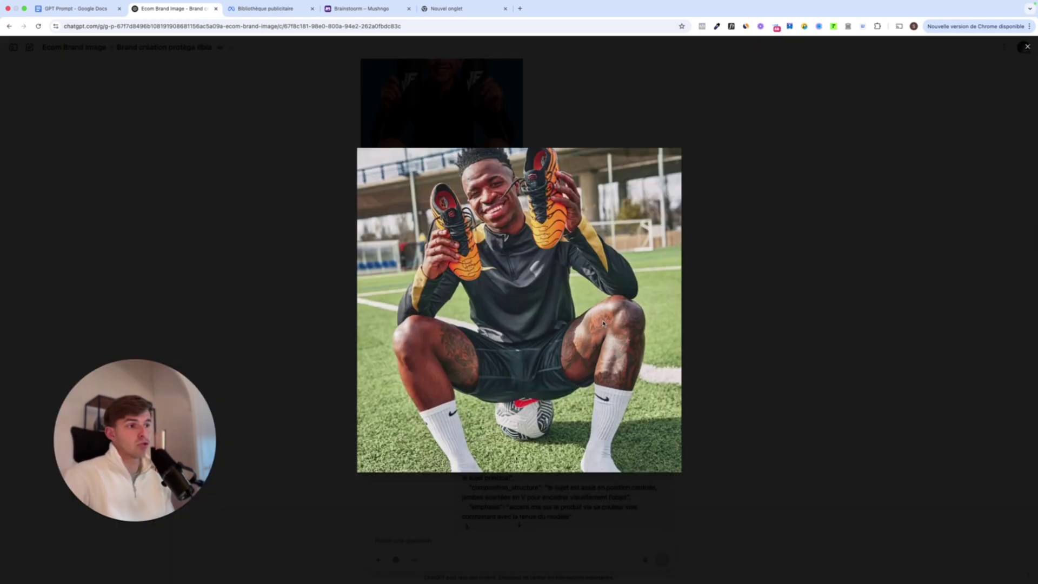
- Check the footballer and shin guard photos attached to the adult male model request, and read its prompt with the pasted JSON
click(784, 243)
click(654, 314)
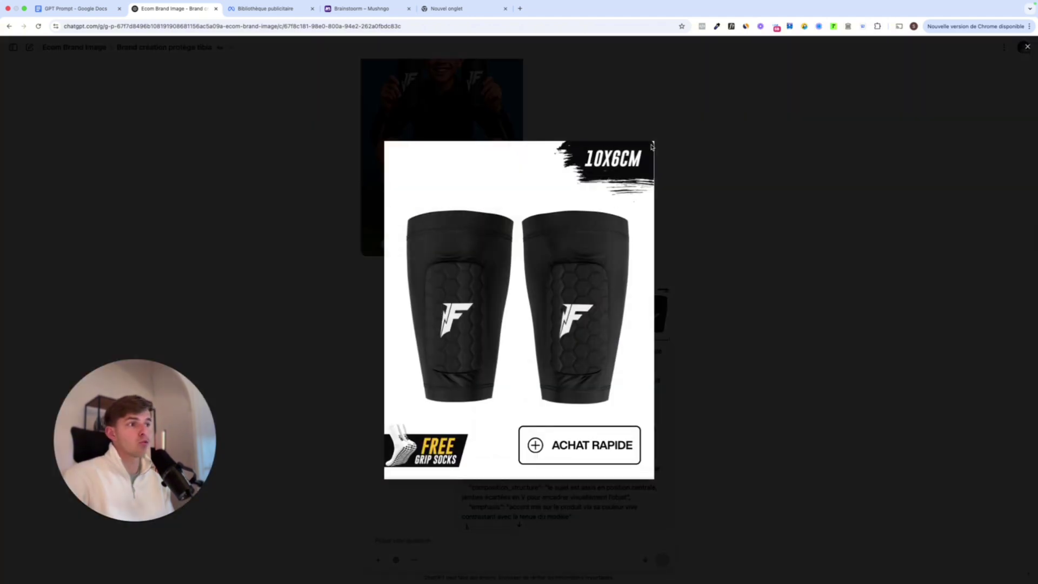
click(741, 160)
scroll(741, 161, down, 3)
scroll(741, 162, down, 8)
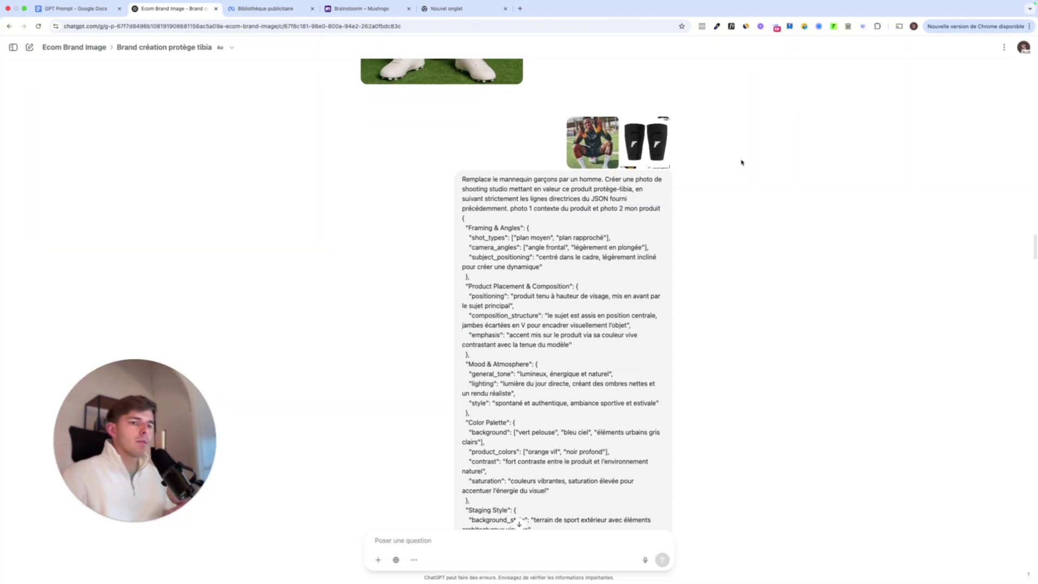
scroll(742, 163, down, 3)
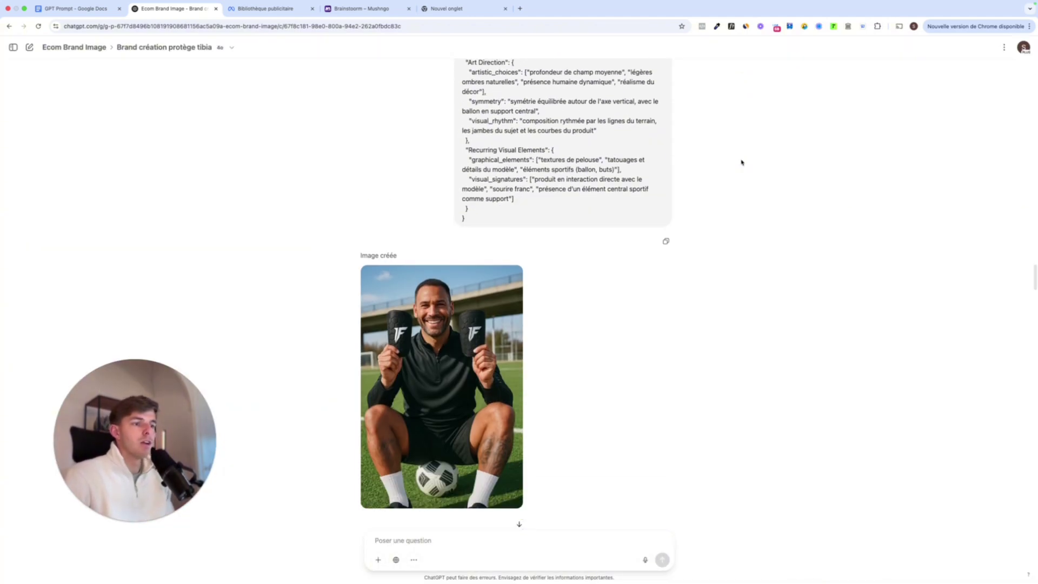
- View the generated image of the man holding logo shin guards enlarged, and revisit the attached footballer reference
click(457, 376)
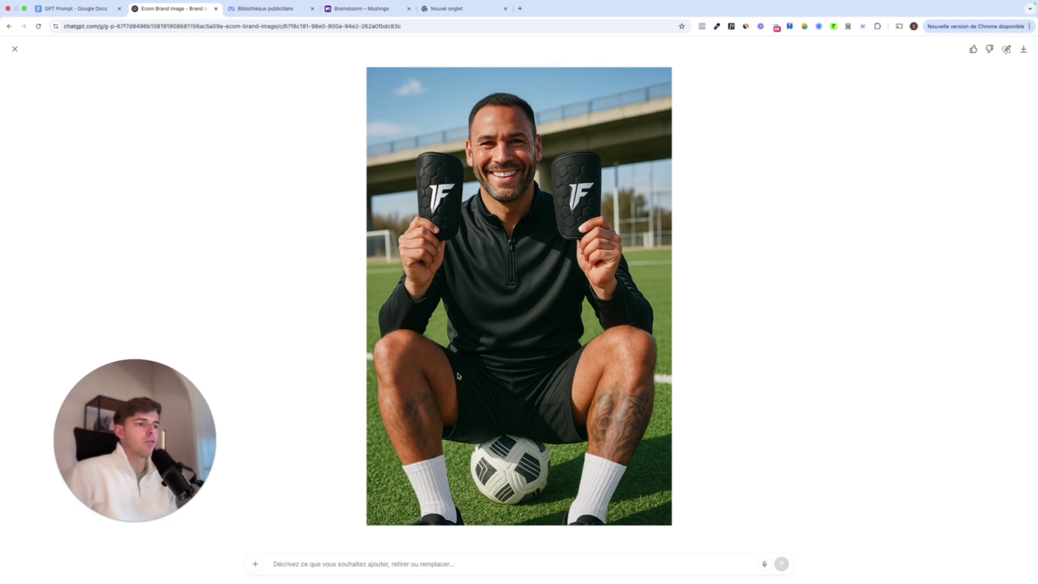
click(15, 49)
scroll(437, 299, up, 10)
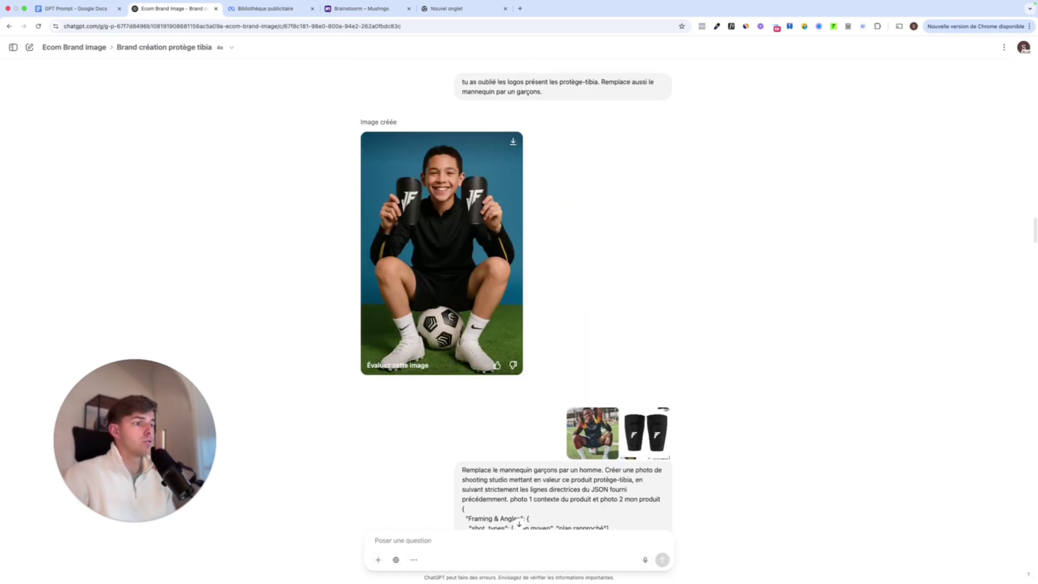
click(605, 432)
click(162, 165)
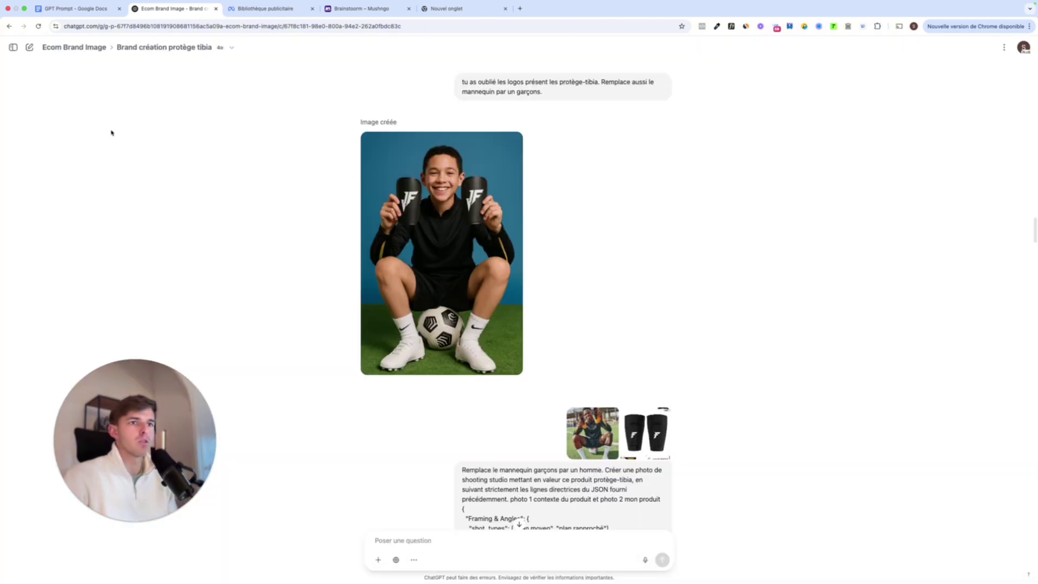
- View the "Better hair in a bottle" ad attached to the next style profile request enlarged
scroll(391, 434, down, 10)
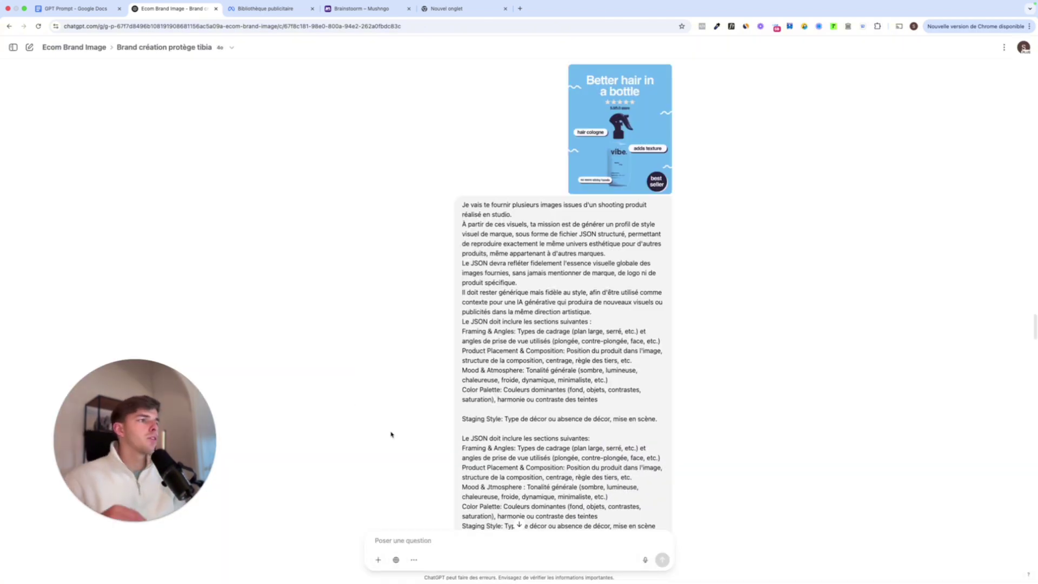
click(611, 140)
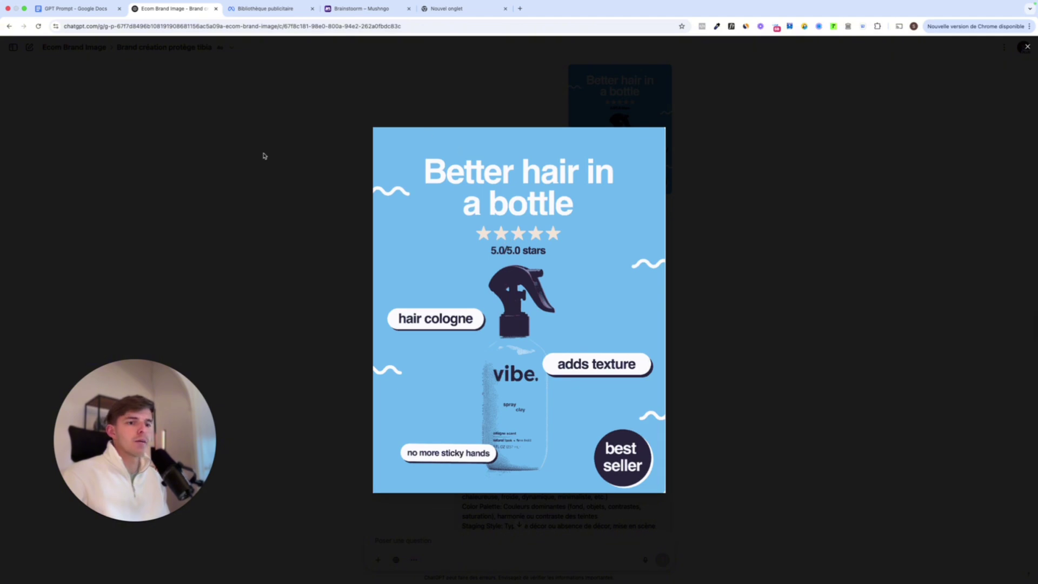
click(230, 137)
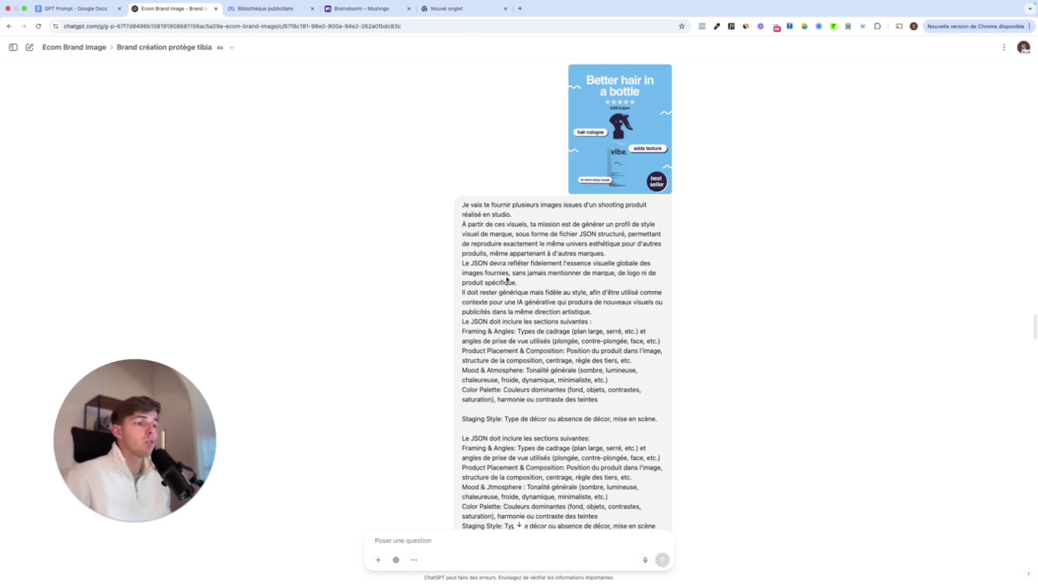
- Review the hair ad's JSON profile and view the generated "Protection made for play" shin guard ad enlarged
scroll(507, 280, down, 20)
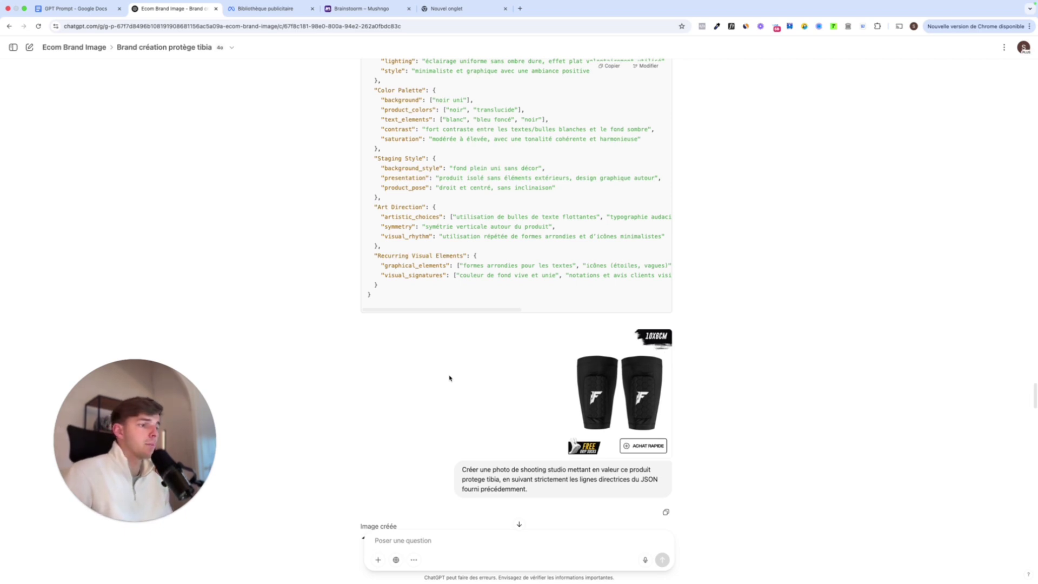
scroll(486, 362, down, 5)
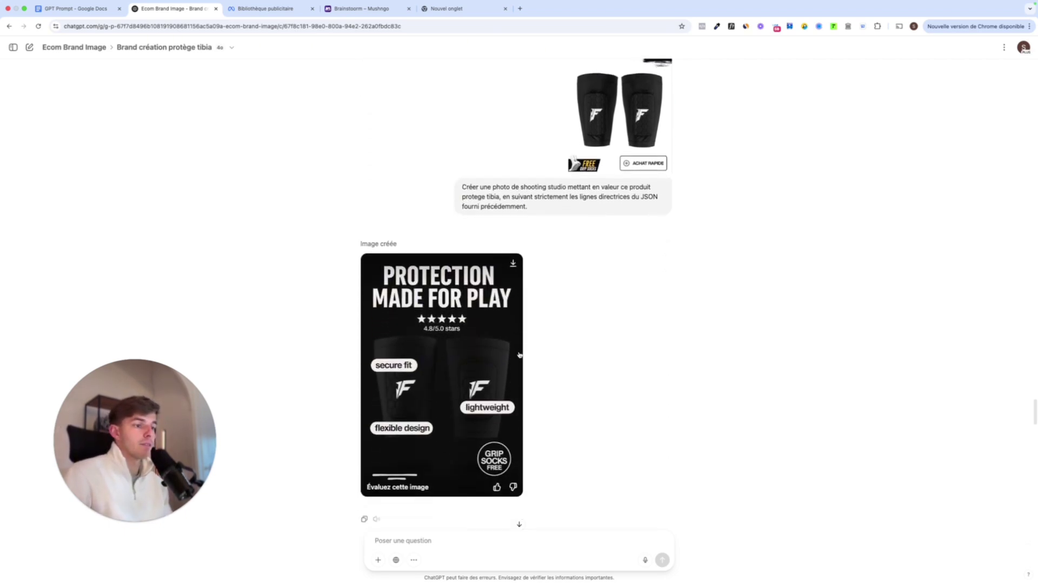
click(428, 364)
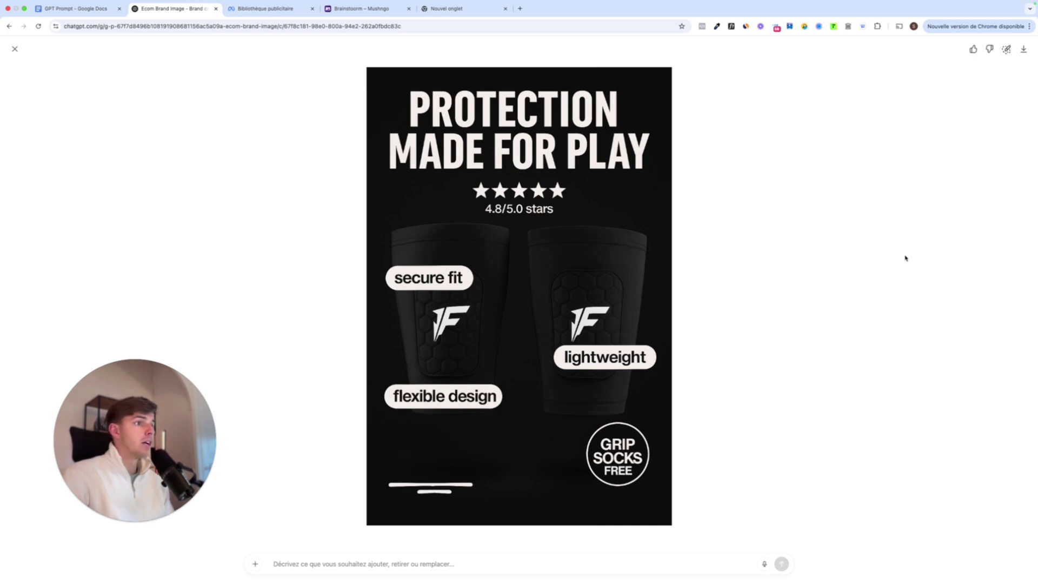
click(14, 49)
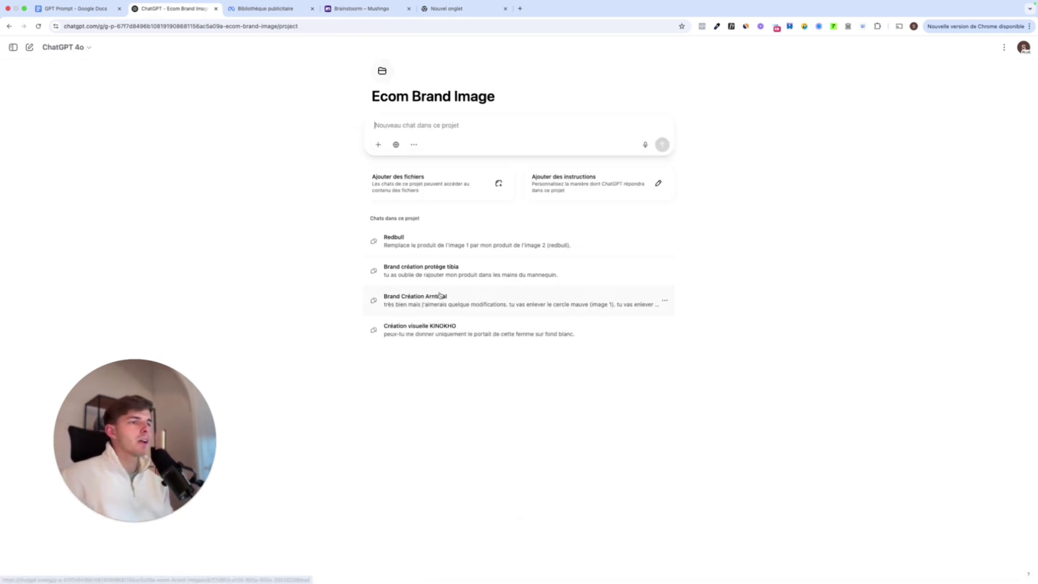
- Open the Redbull chat in the Ecom Brand Image project and view the Rez story ad reference enlarged to compare with the generated version
click(421, 246)
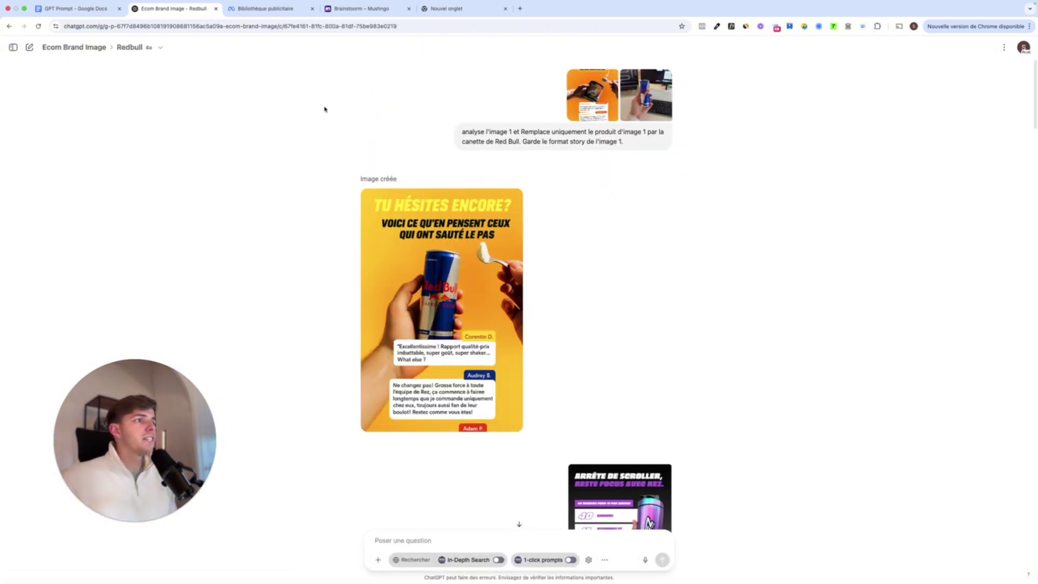
click(603, 102)
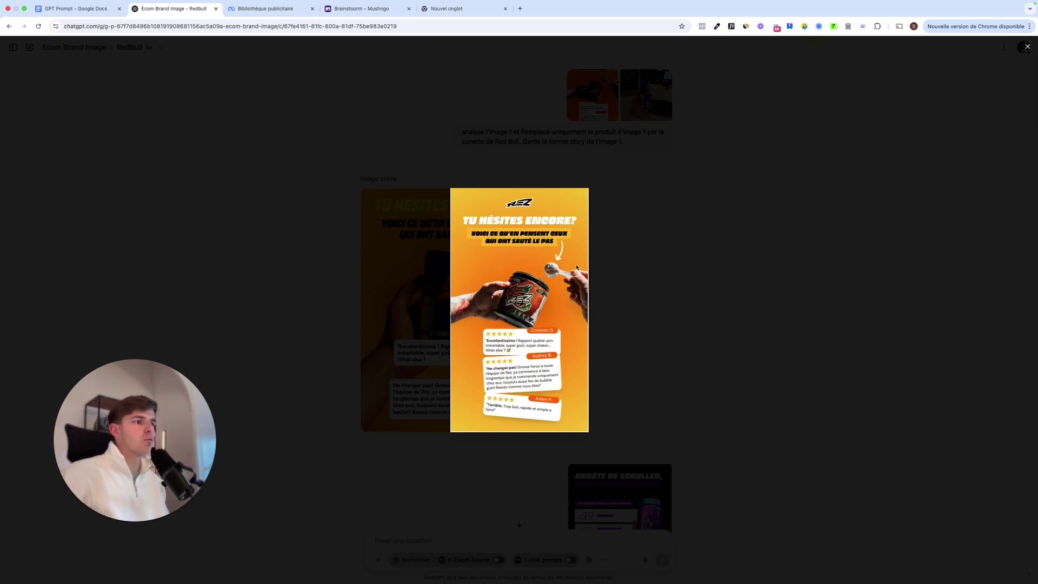
click(314, 121)
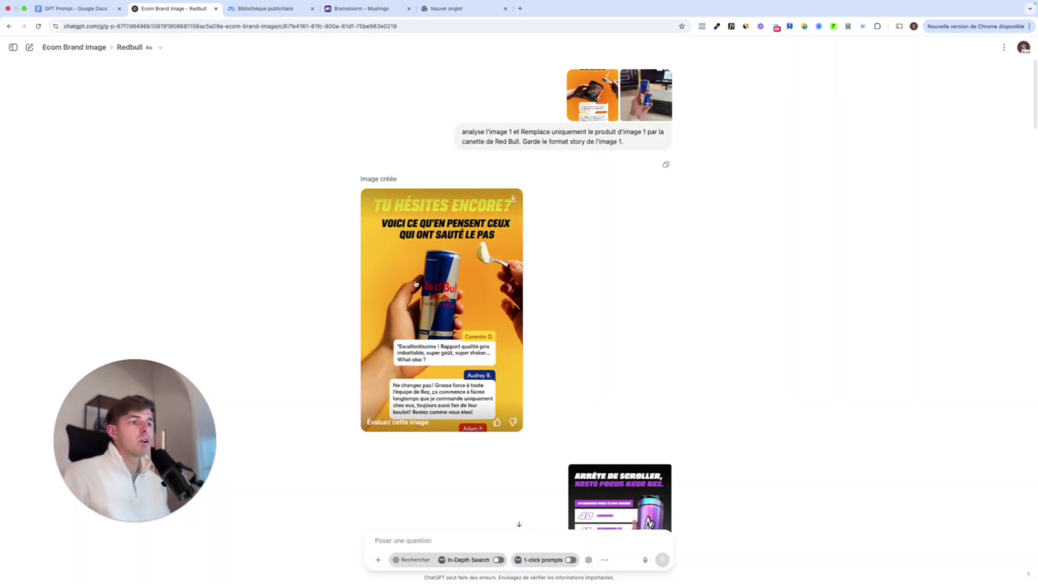
click(611, 82)
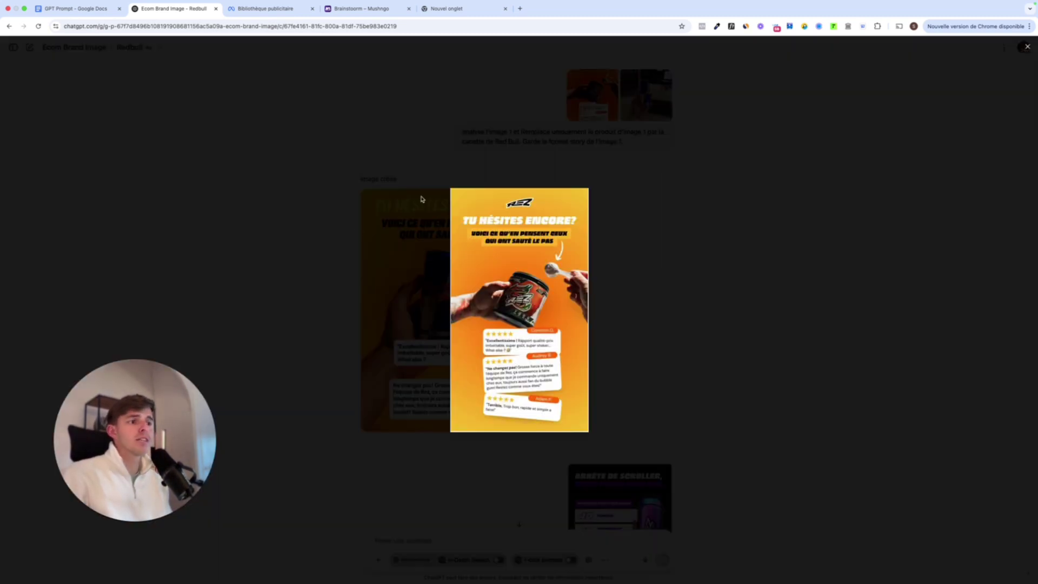
click(309, 106)
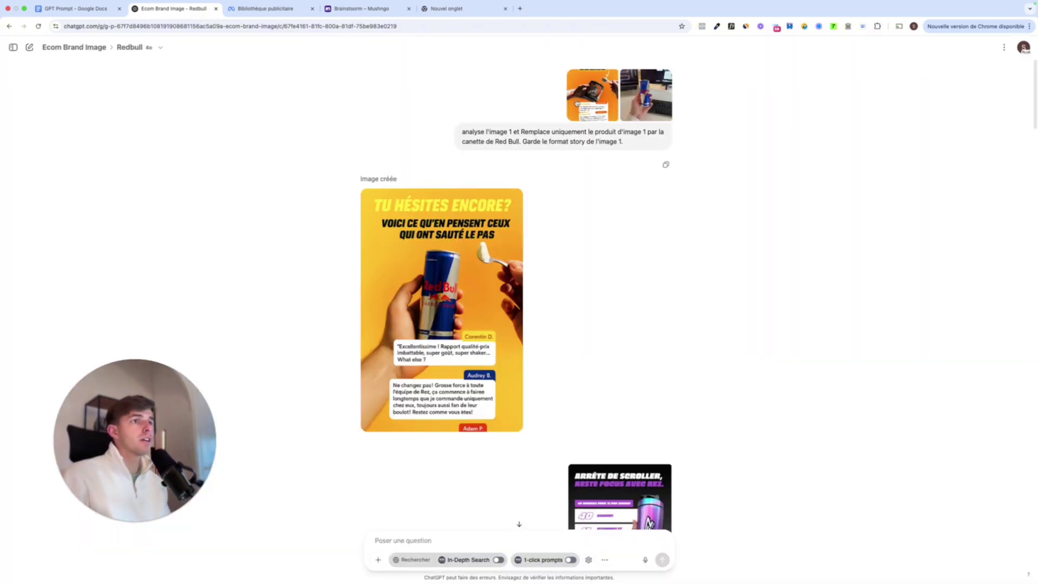
- Switch to the Meta Ad Library and browse Rez's ads for the visuals used as references
click(258, 22)
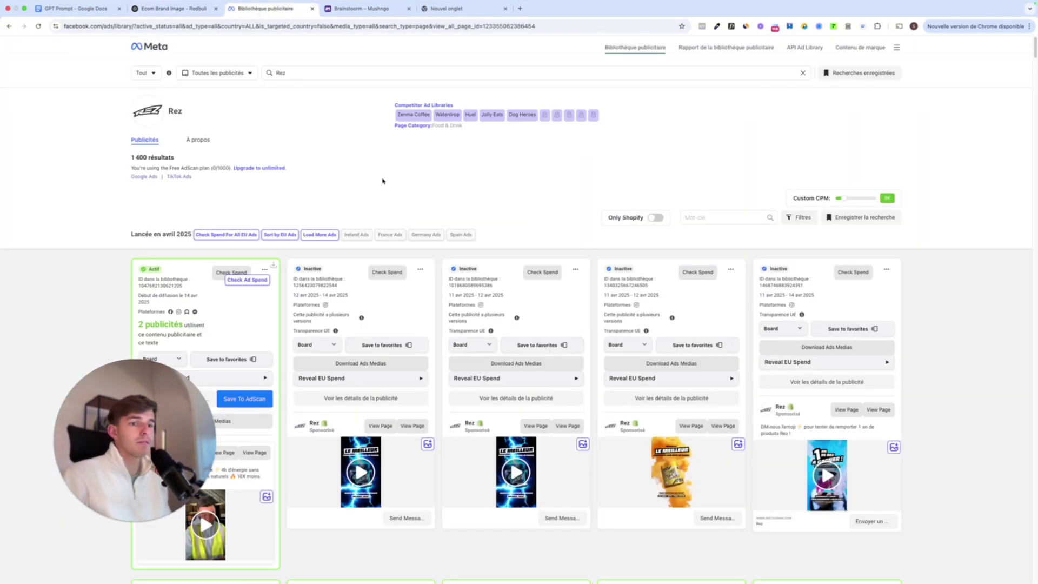
scroll(458, 219, down, 5)
scroll(459, 219, down, 12)
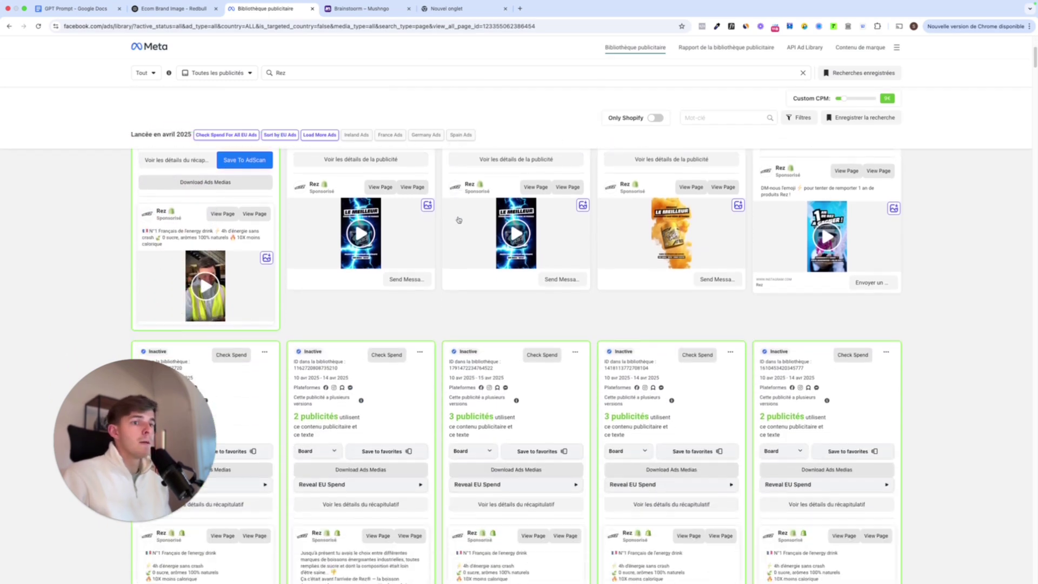
scroll(458, 219, down, 15)
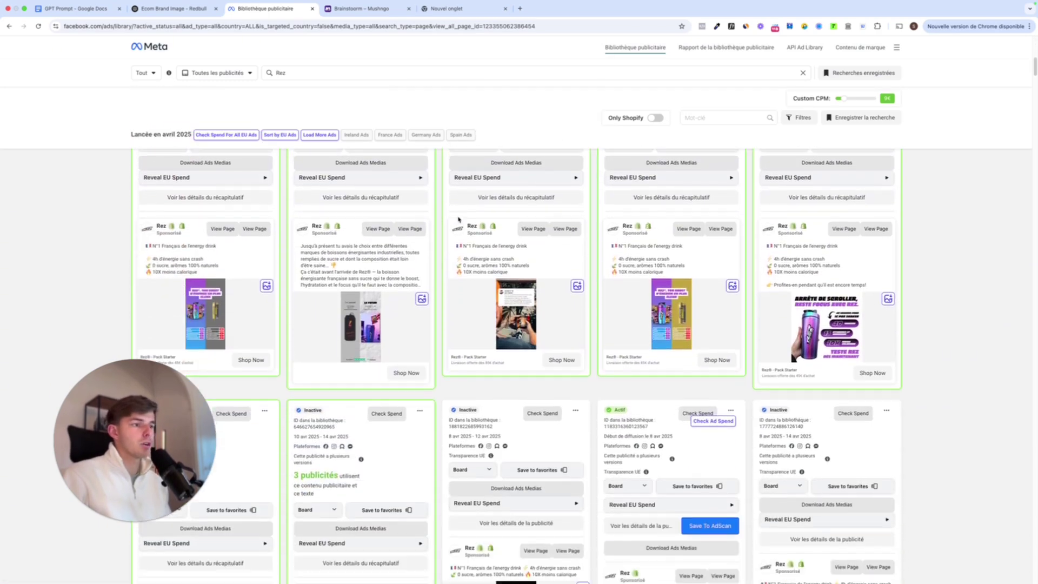
scroll(458, 219, down, 3)
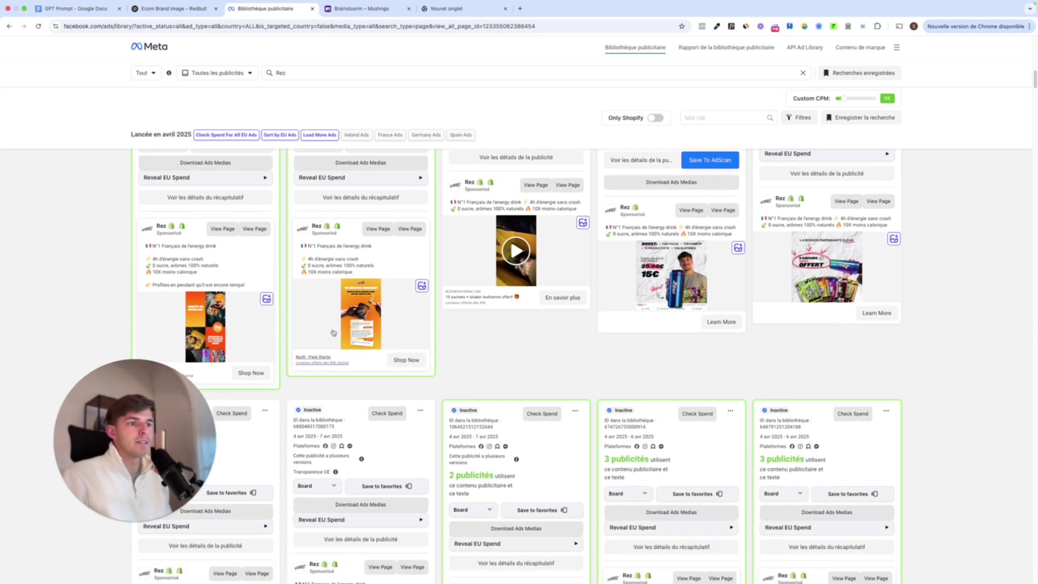
scroll(346, 187, up, 20)
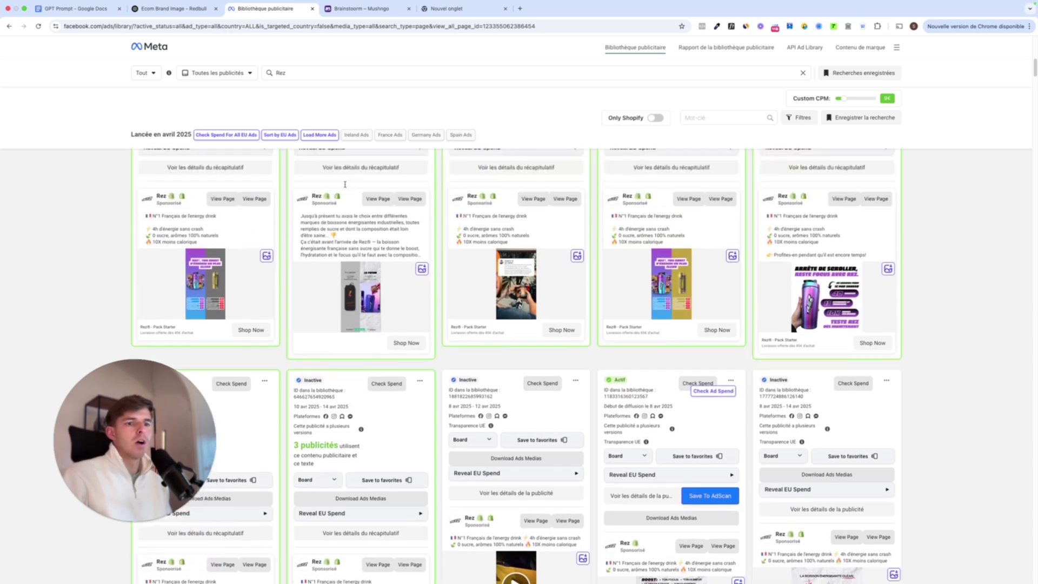
- Return to the Redbull chat in ChatGPT and view the attached Rez story ad and Red Bull can photo enlarged
click(165, 11)
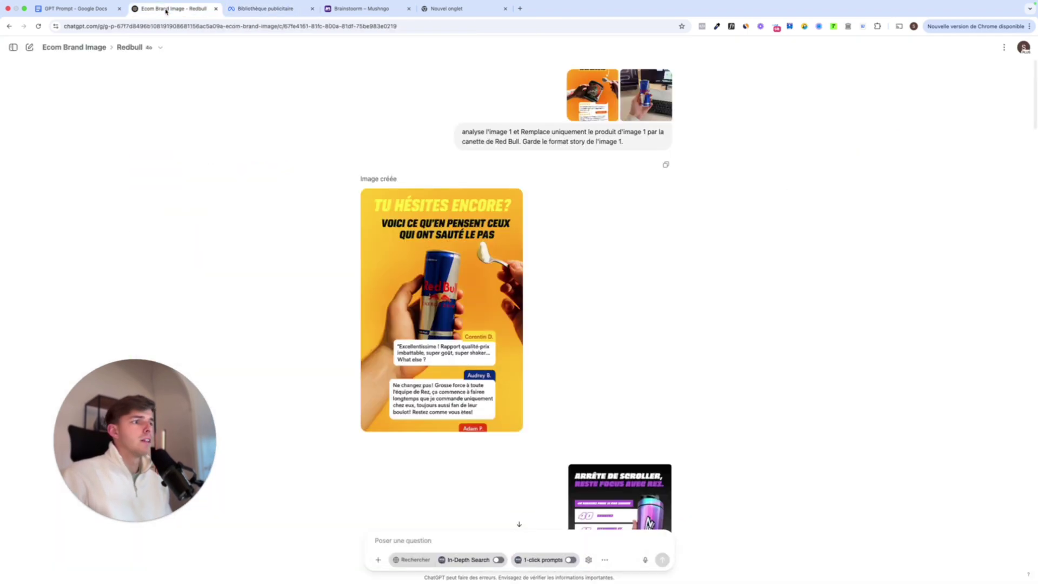
click(593, 76)
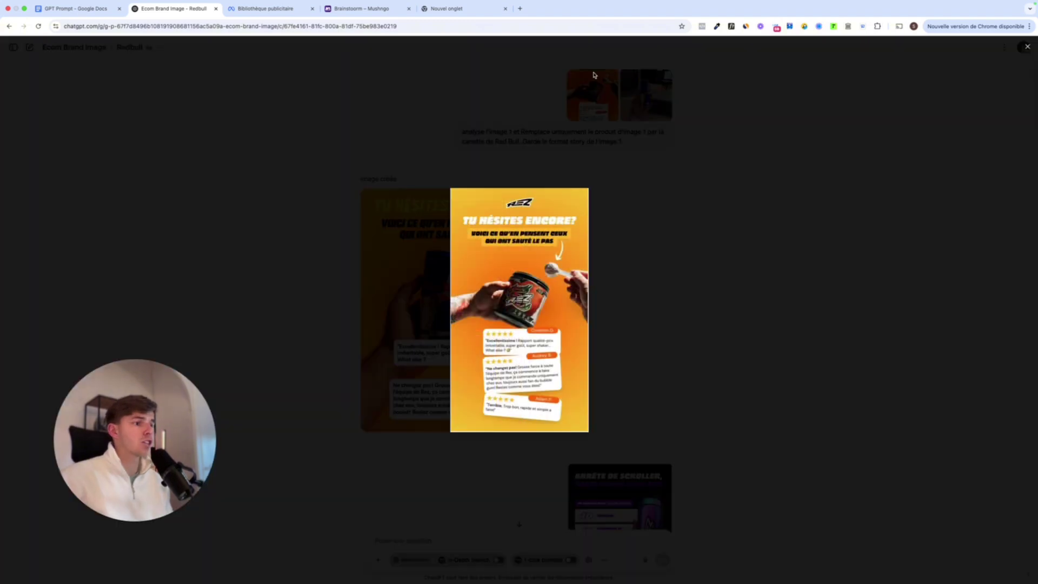
click(750, 245)
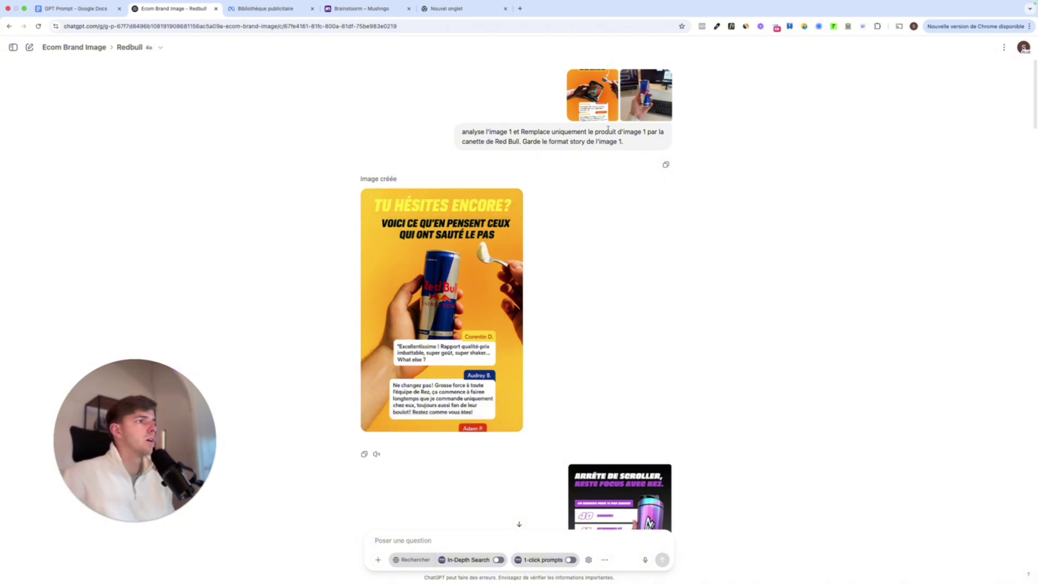
click(630, 106)
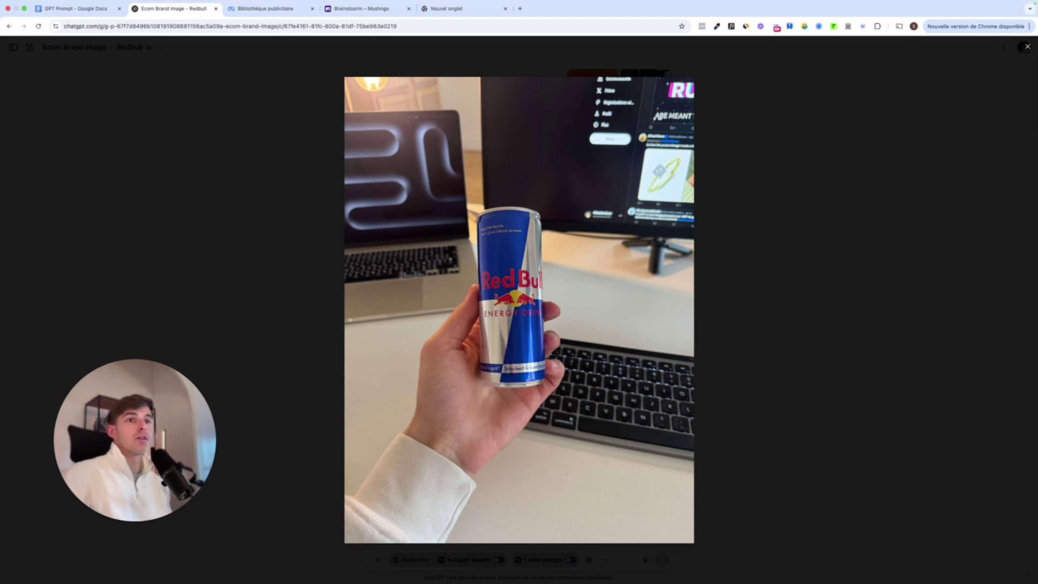
click(83, 51)
- View the generated "Tu hésites encore?" Red Bull story ad enlarged
mouse_move(464, 258)
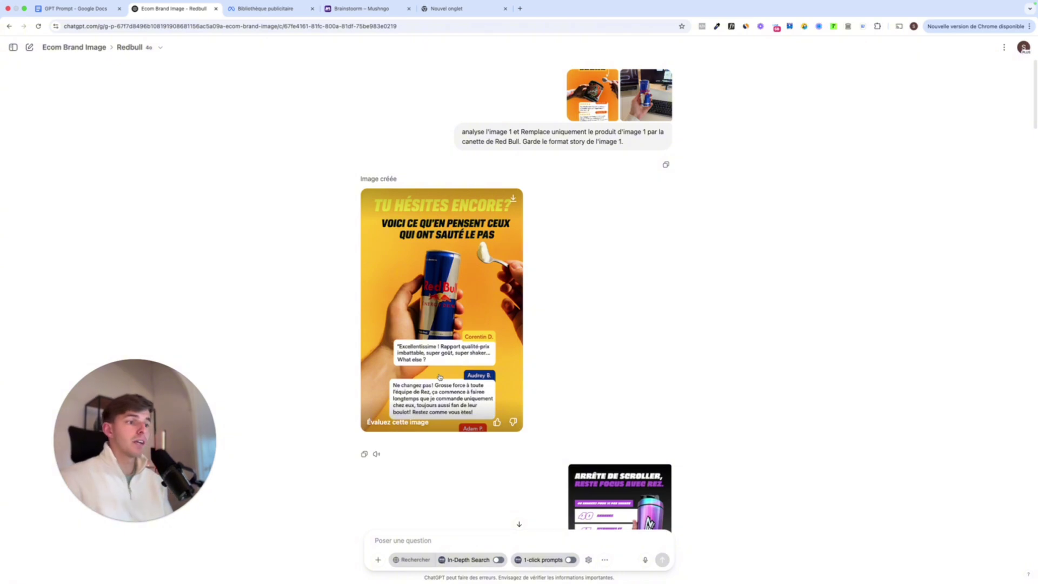
click(461, 391)
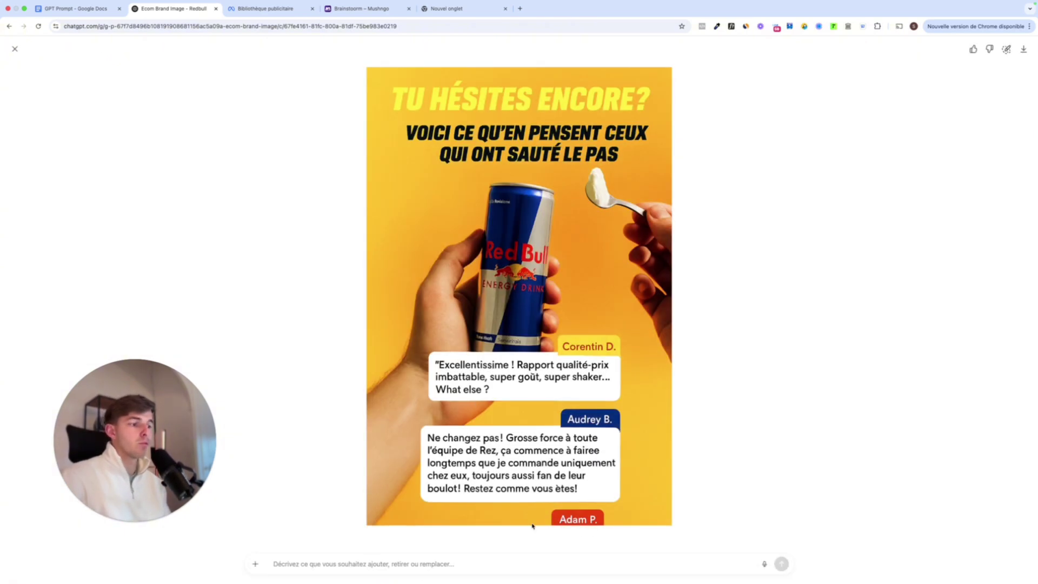
click(15, 49)
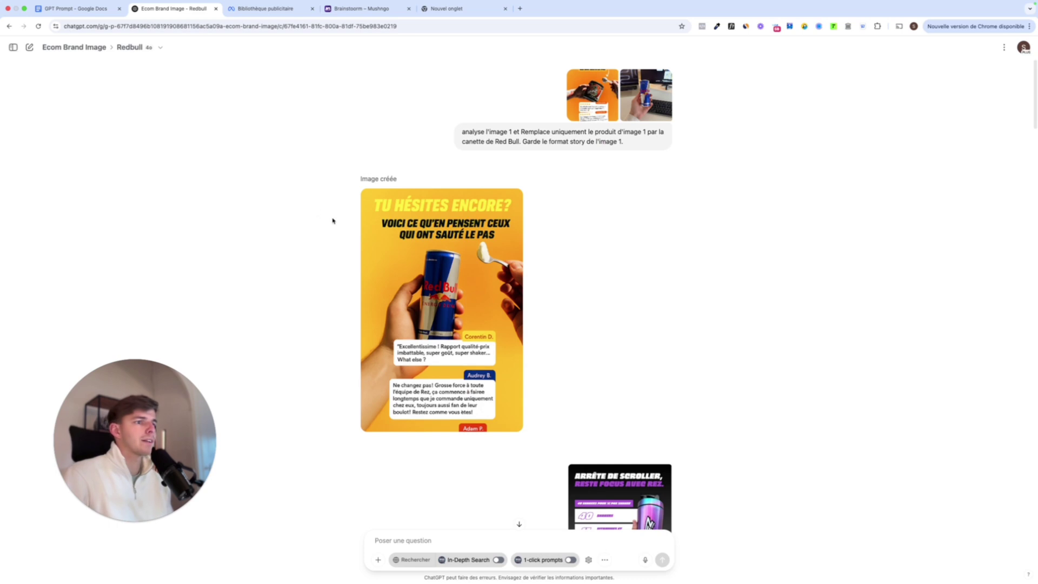
- View the "Arrête de scroller" reference attached to the last Redbull request enlarged, and check the original Rez ad in the Meta Ad Library
scroll(331, 220, down, 6)
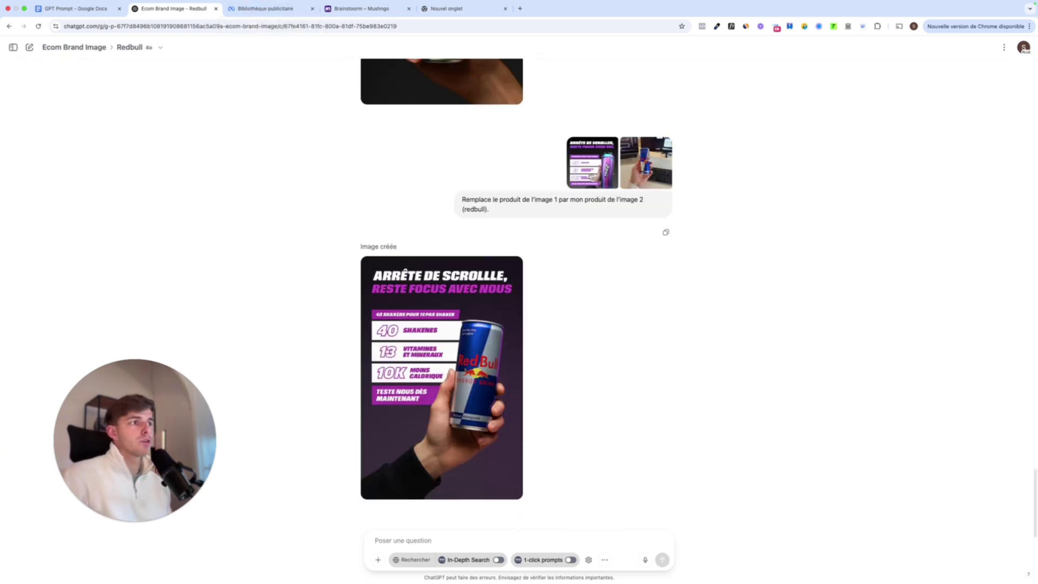
click(591, 174)
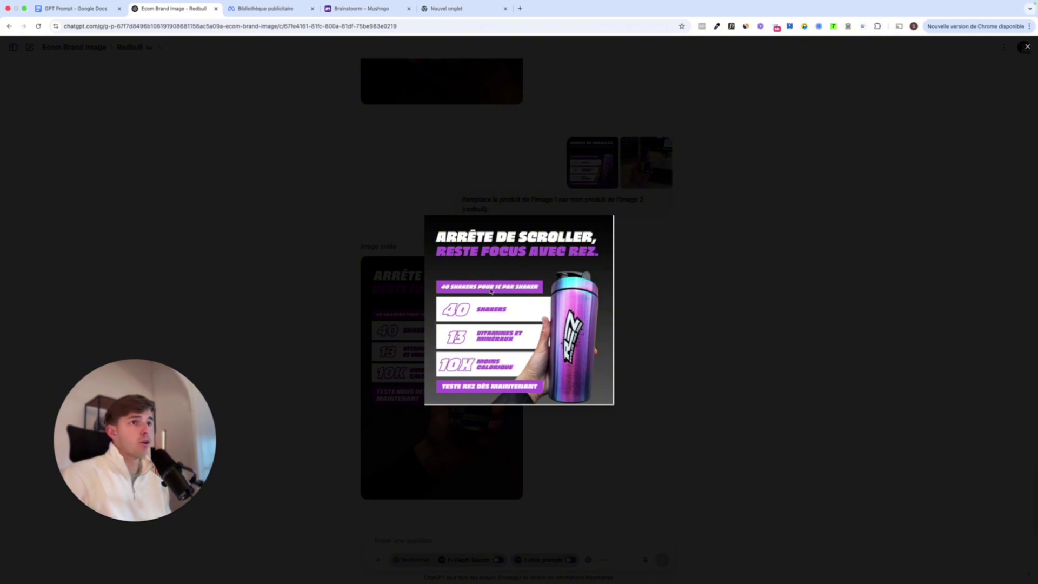
click(265, 8)
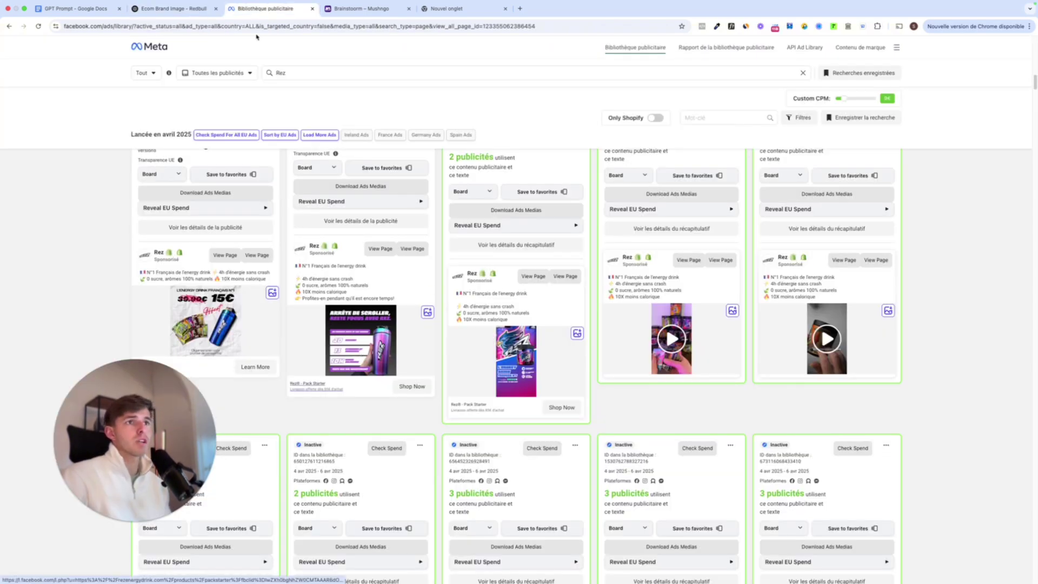
click(173, 8)
click(400, 145)
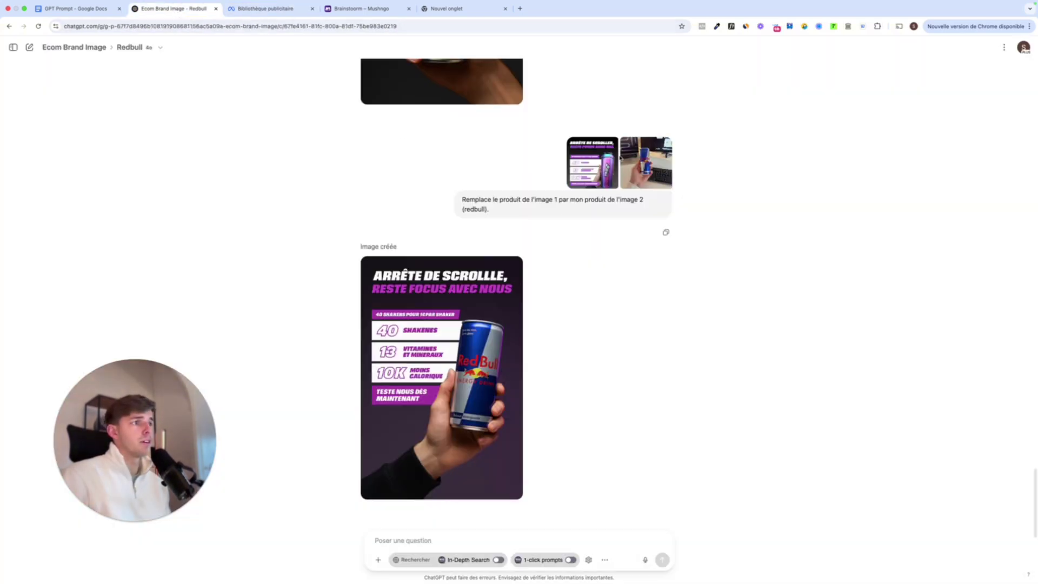
- View the last request's Red Bull can photo and shaker ad reference enlarged, and go back to the Ecom Brand Image project overview
click(643, 163)
click(728, 200)
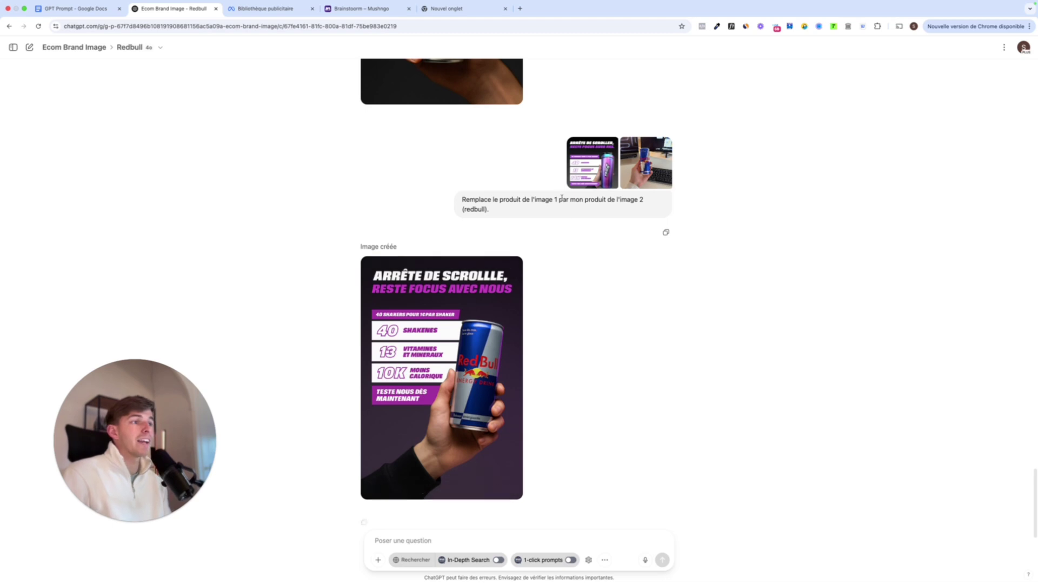
click(591, 171)
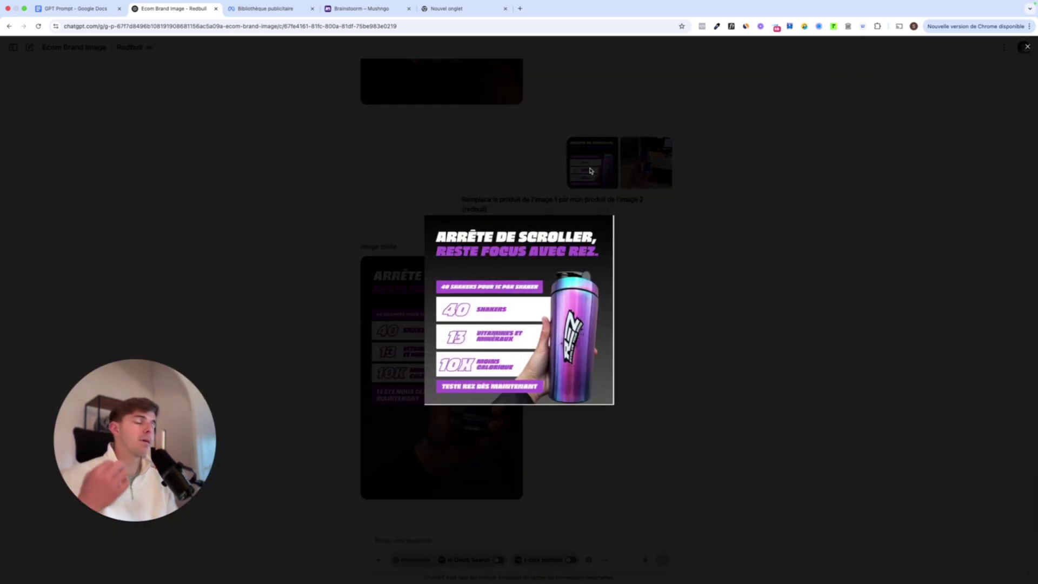
click(351, 203)
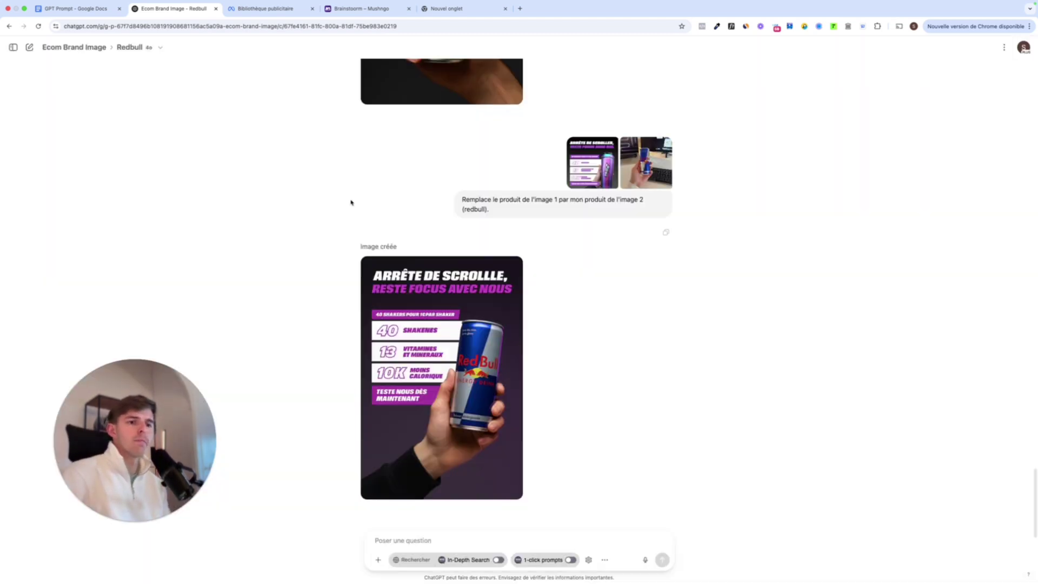
key(super+bracketleft)
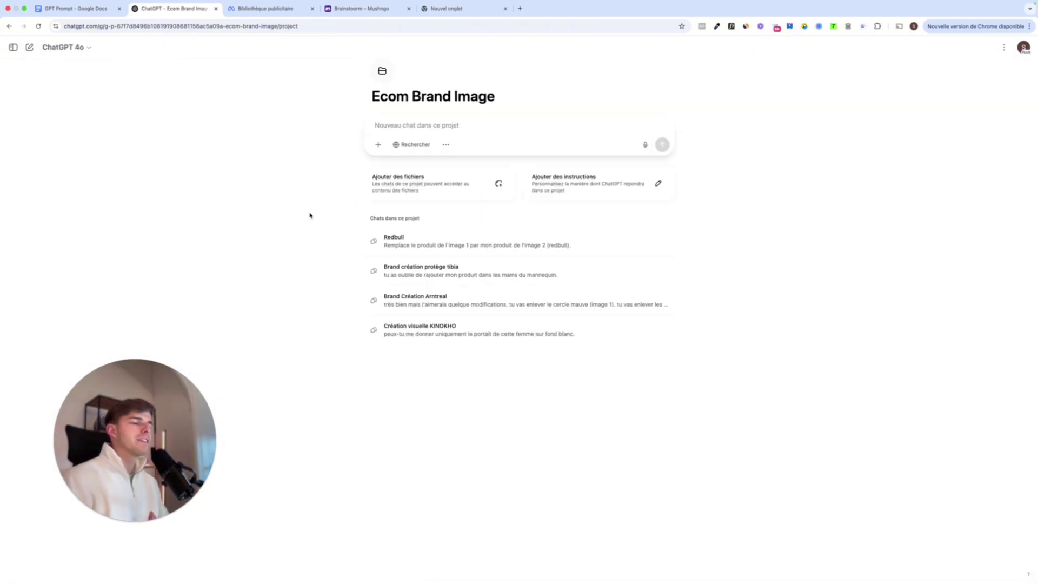